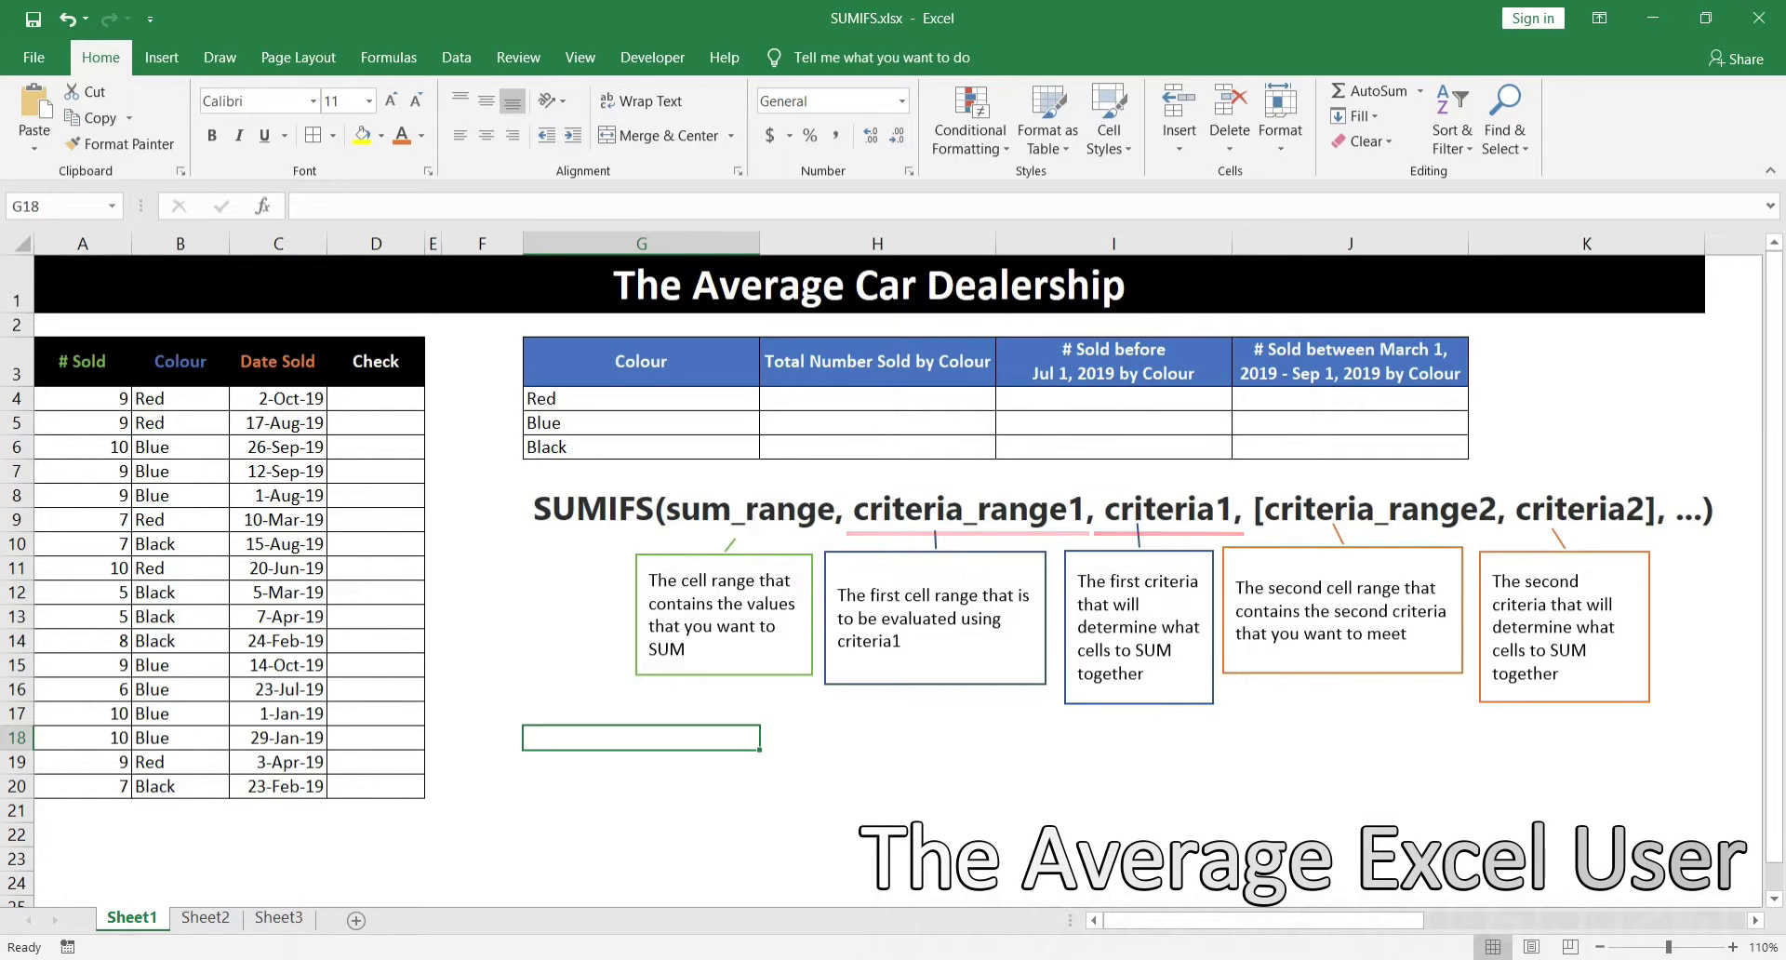
# - Start a SUMIFS formula in H4 for the Red total, using the absolute sum range $A$4:$A$20
pyautogui.click(877, 399)
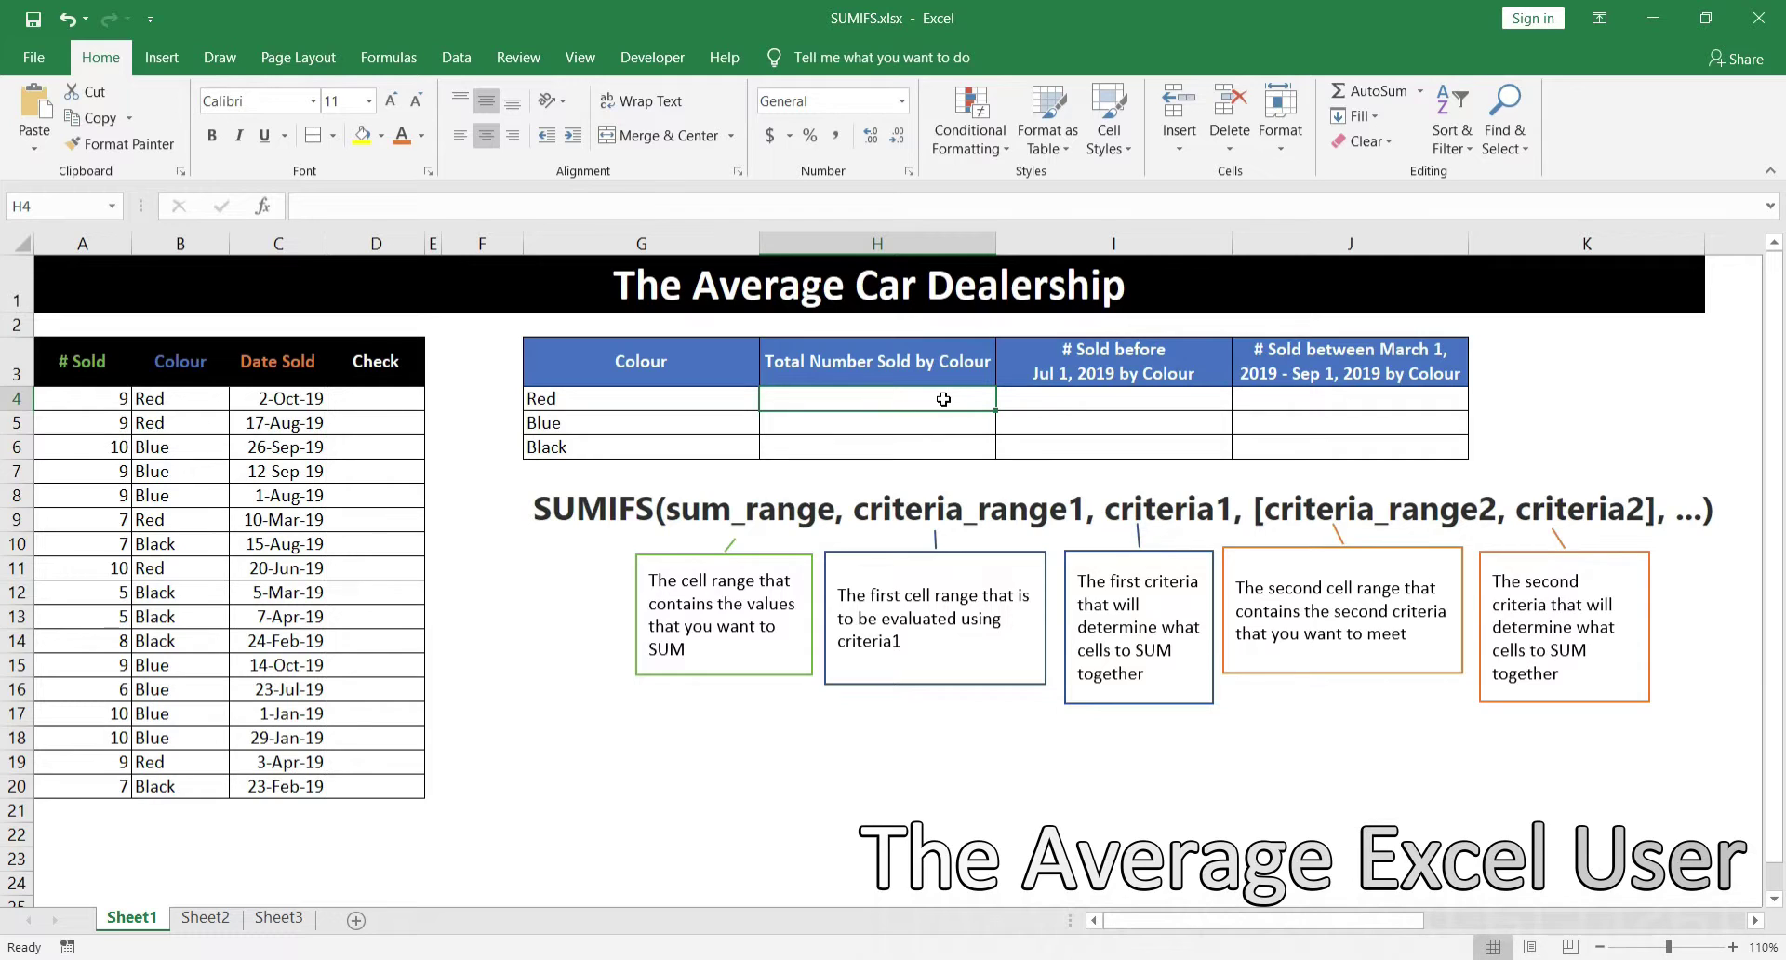
pyautogui.write('=')
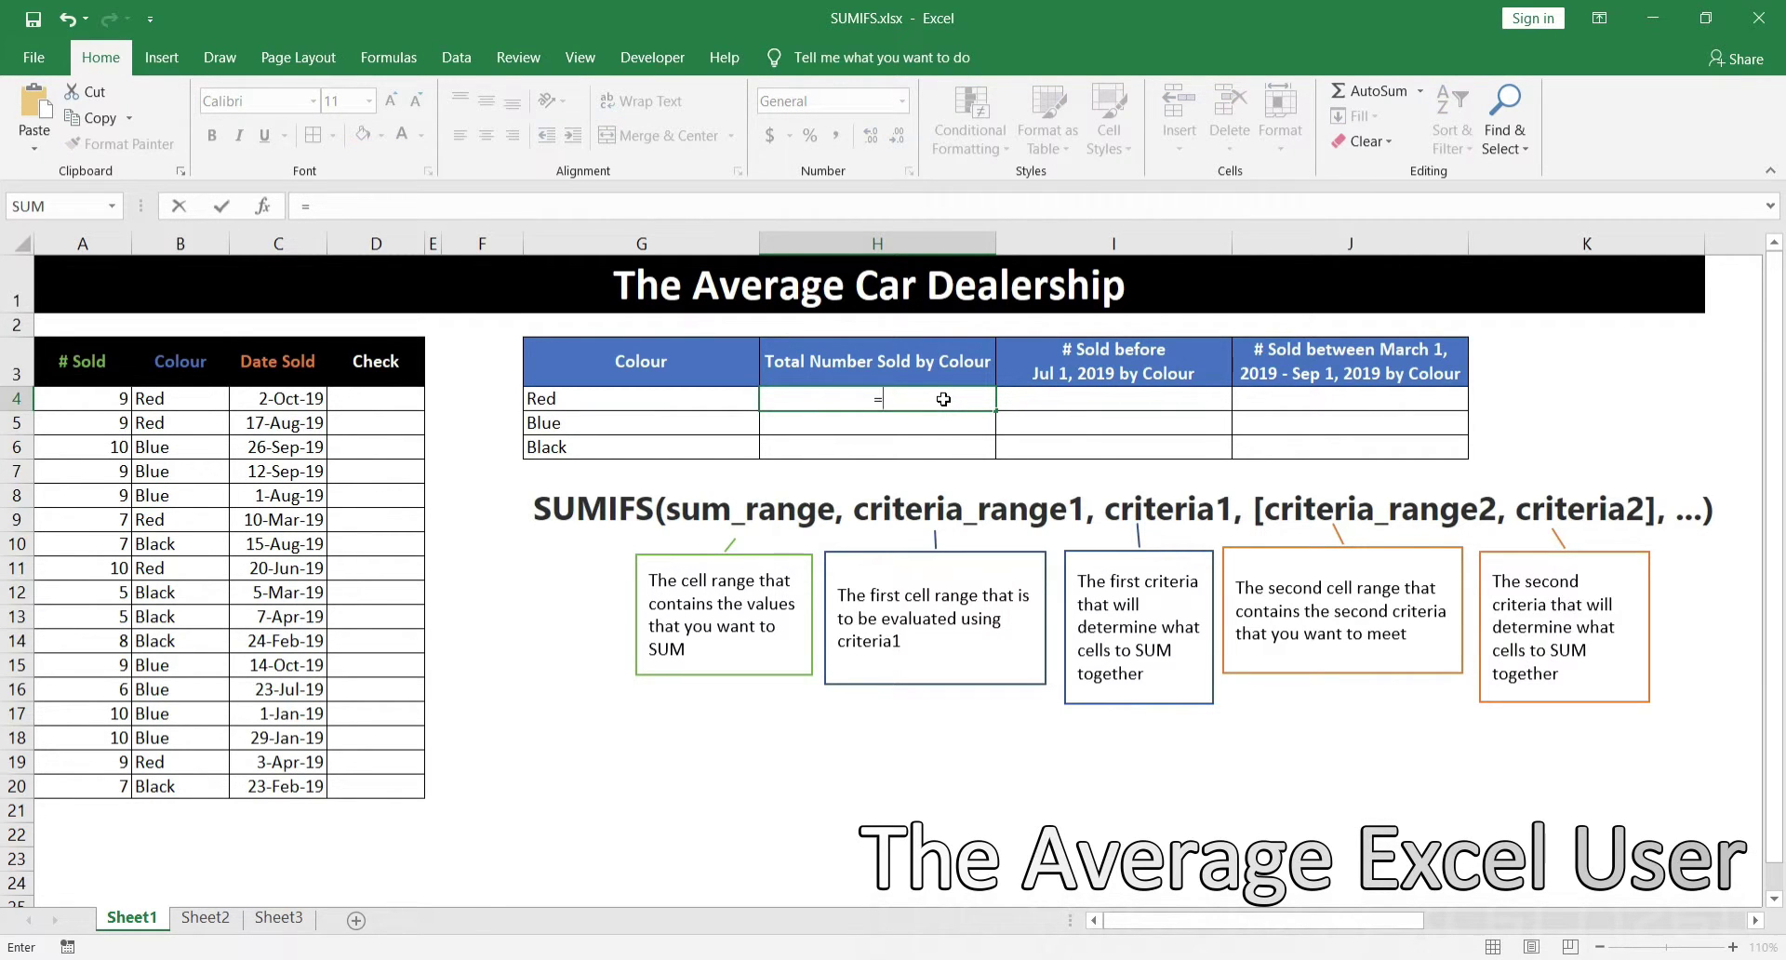
pyautogui.write('sumifs')
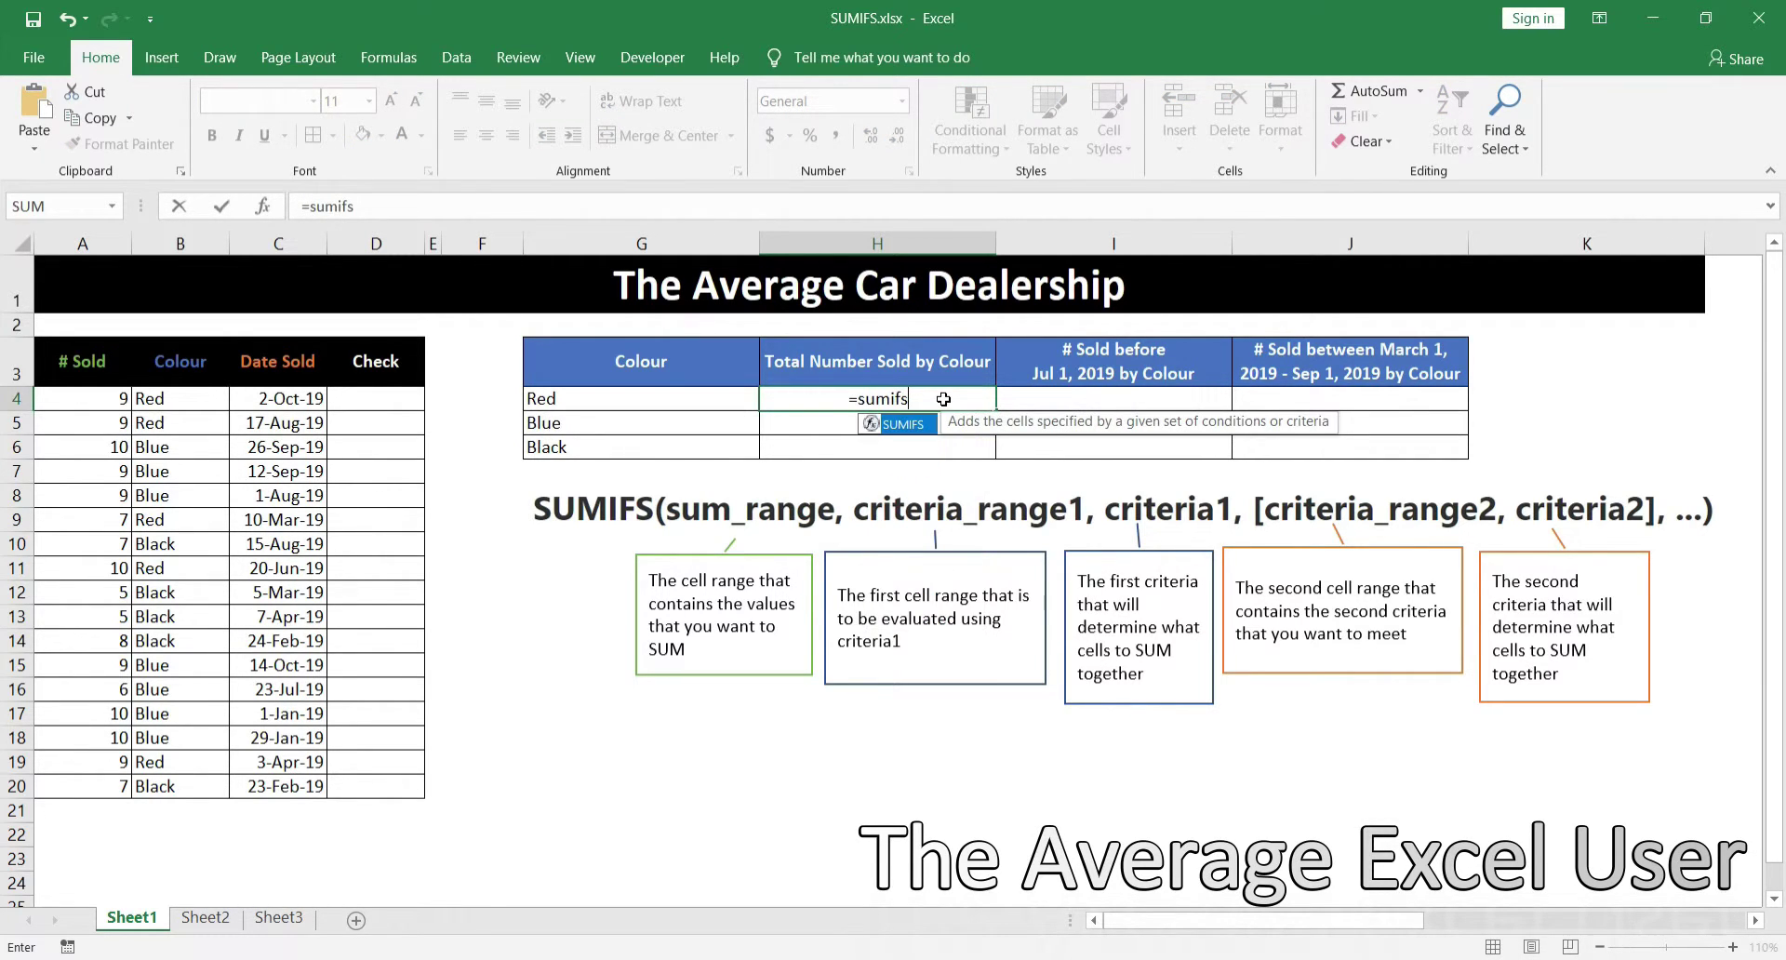
pyautogui.press('Tab')
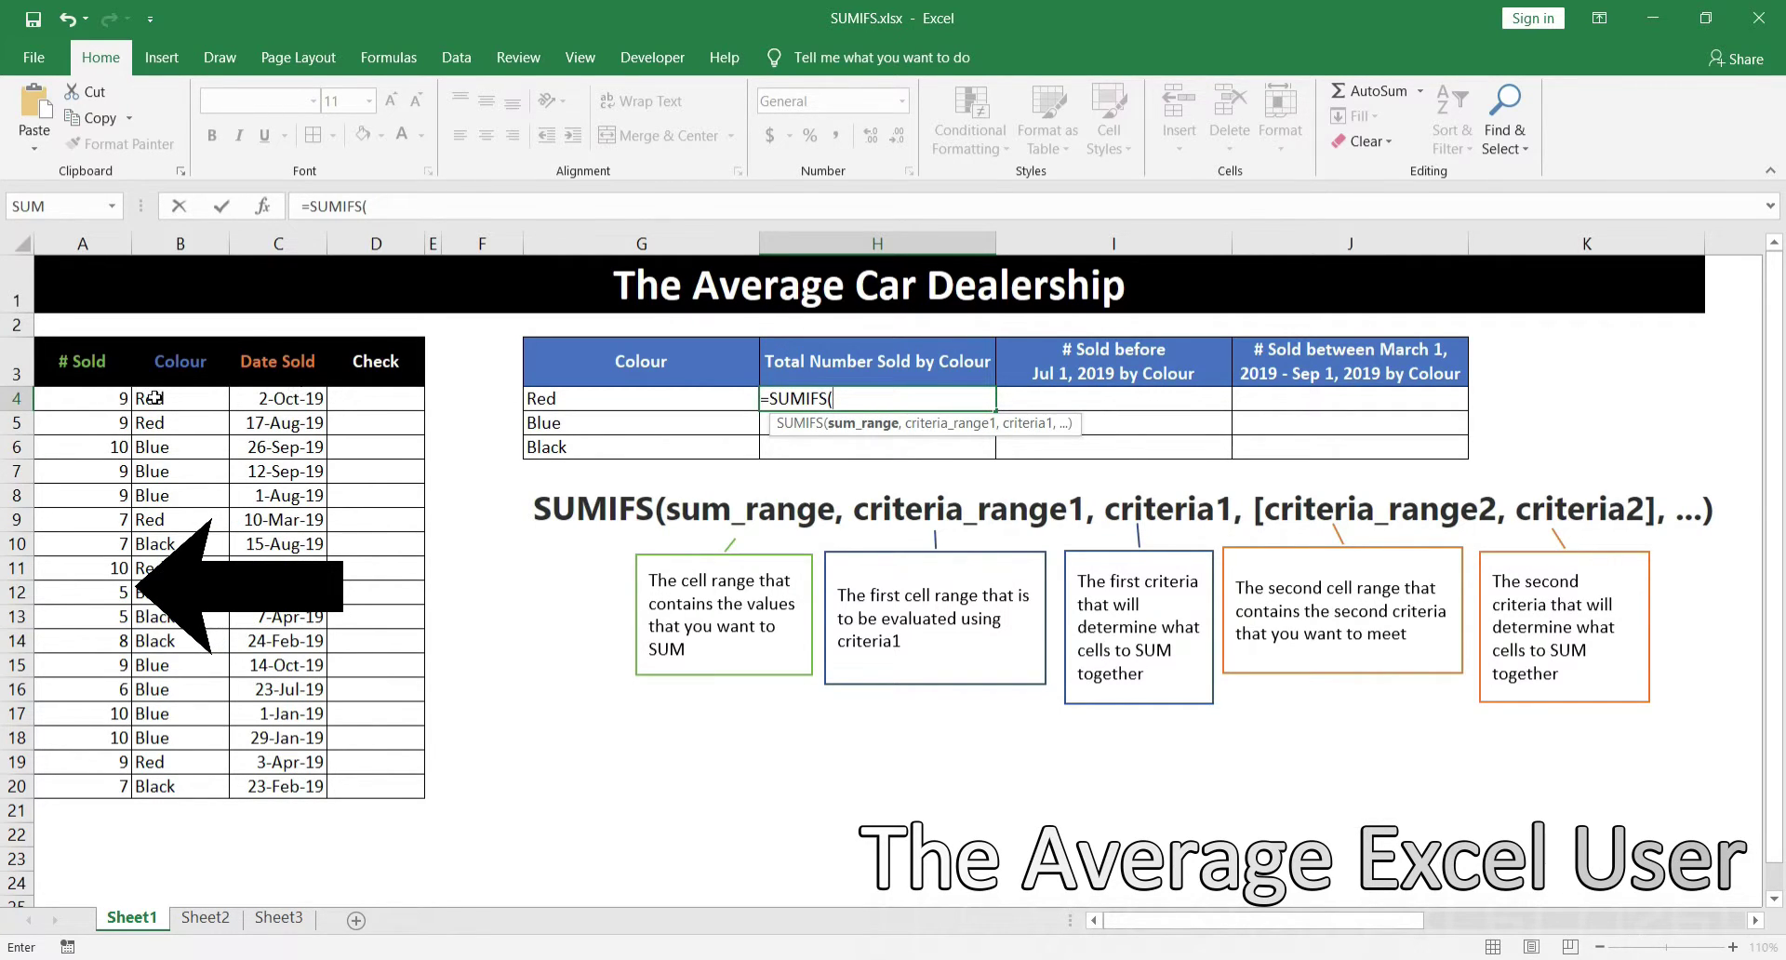
pyautogui.moveTo(110, 398); pyautogui.dragTo(86, 786)
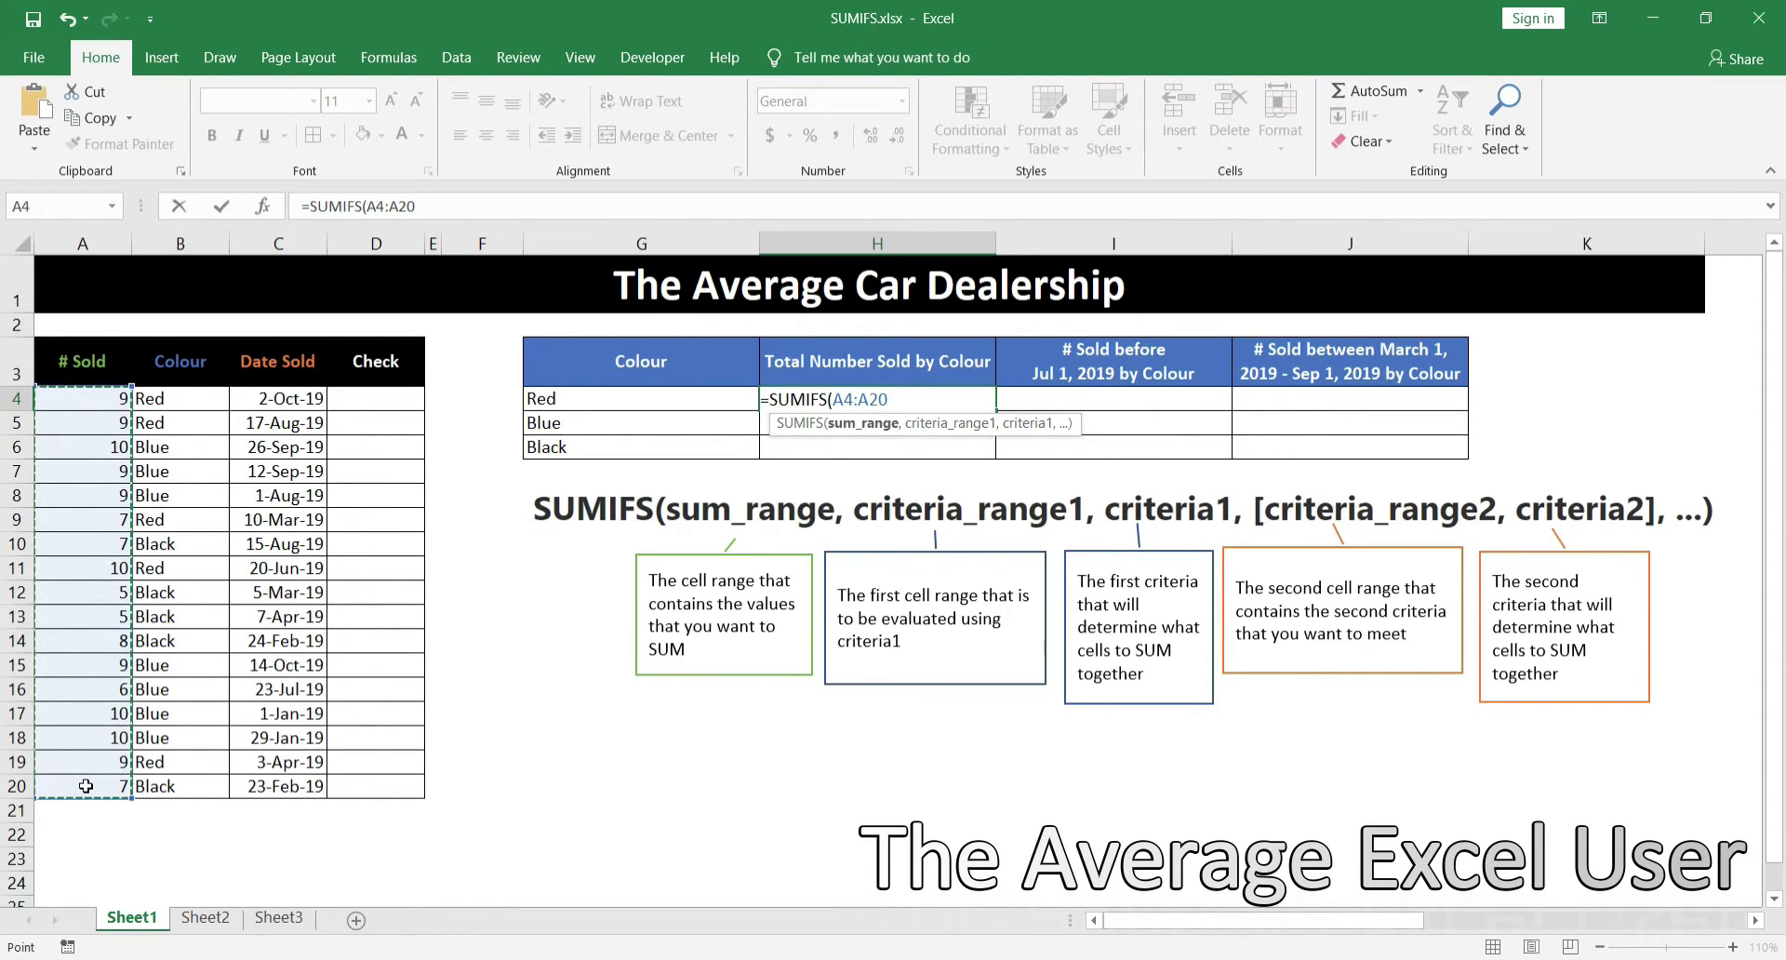
pyautogui.press('F4')
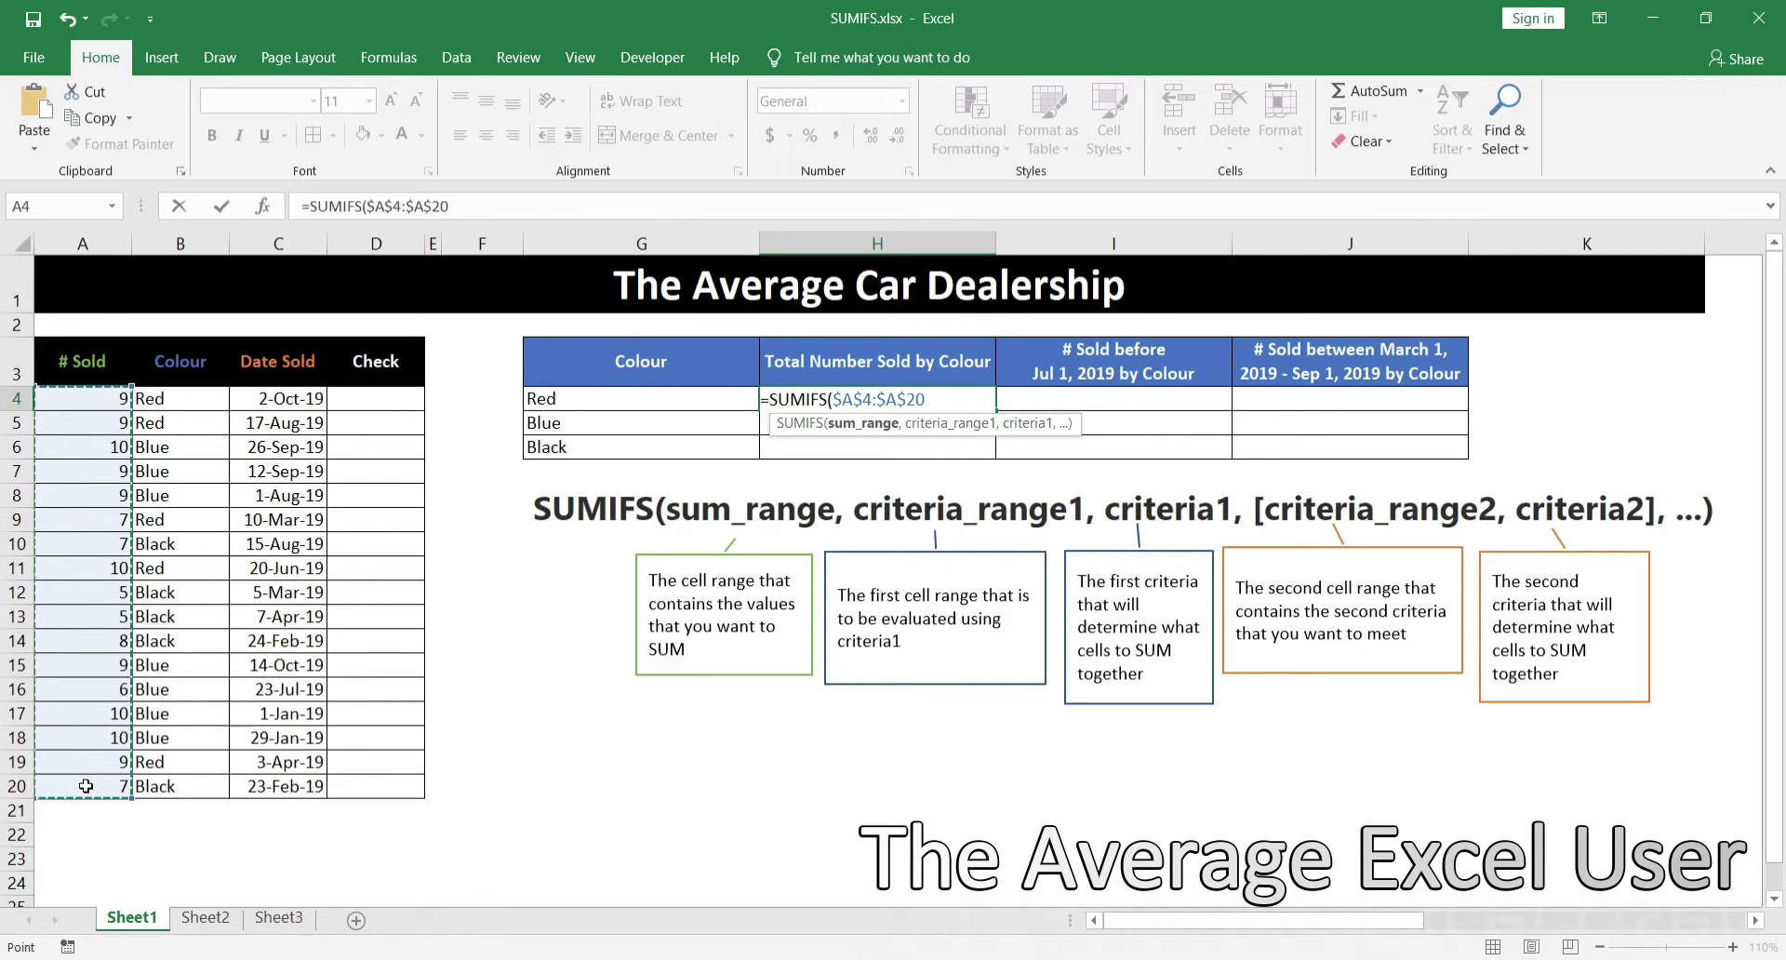
pyautogui.write(',')
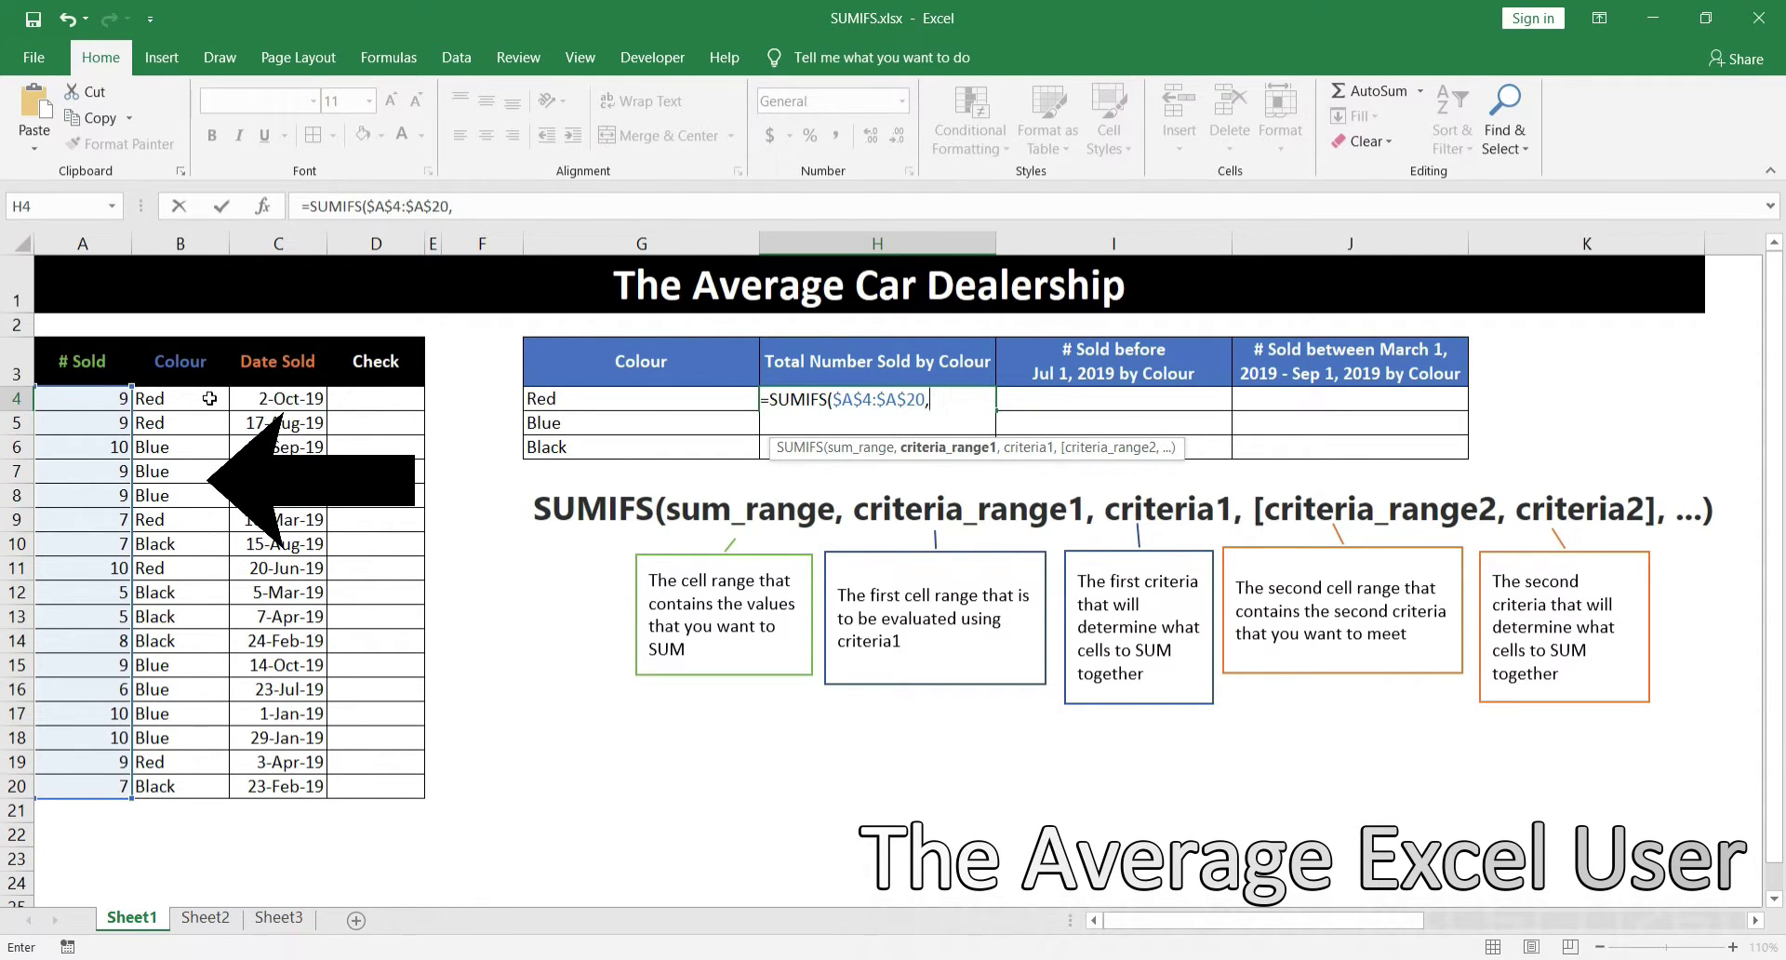
# - Complete the H4 SUMIFS formula with the criteria range $B$4:$B$20 and the column-locked criterion $G4
pyautogui.moveTo(209, 398); pyautogui.dragTo(177, 782)
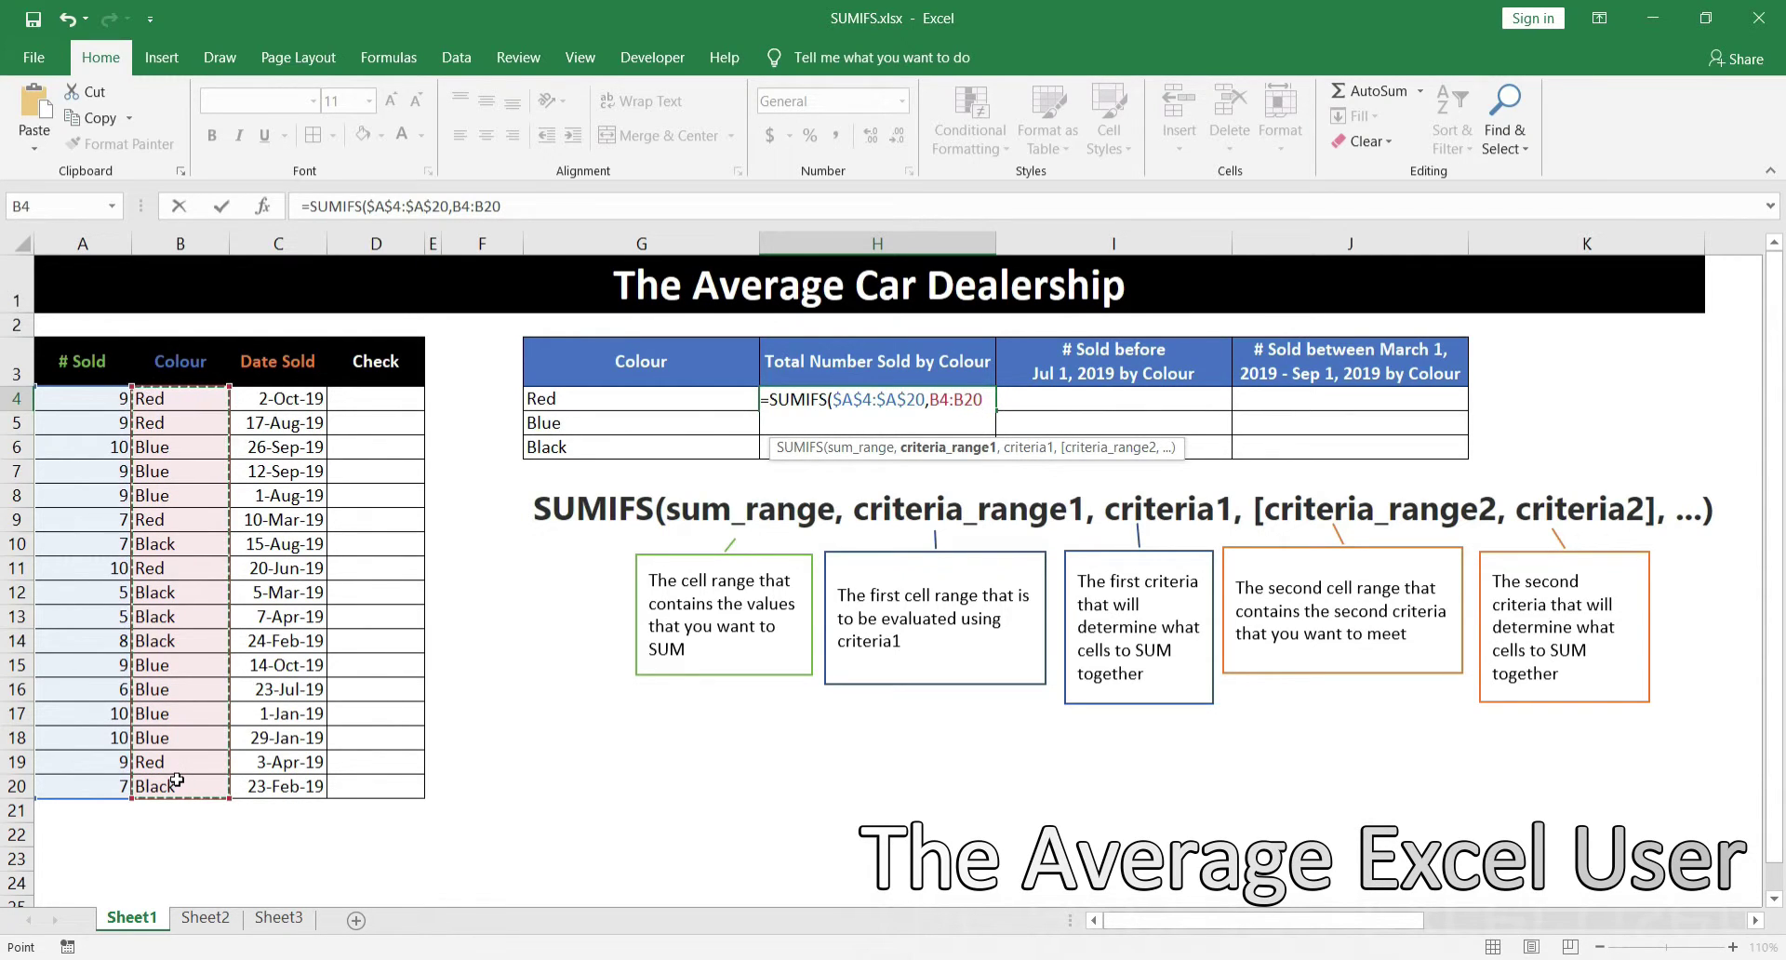
pyautogui.press('F4')
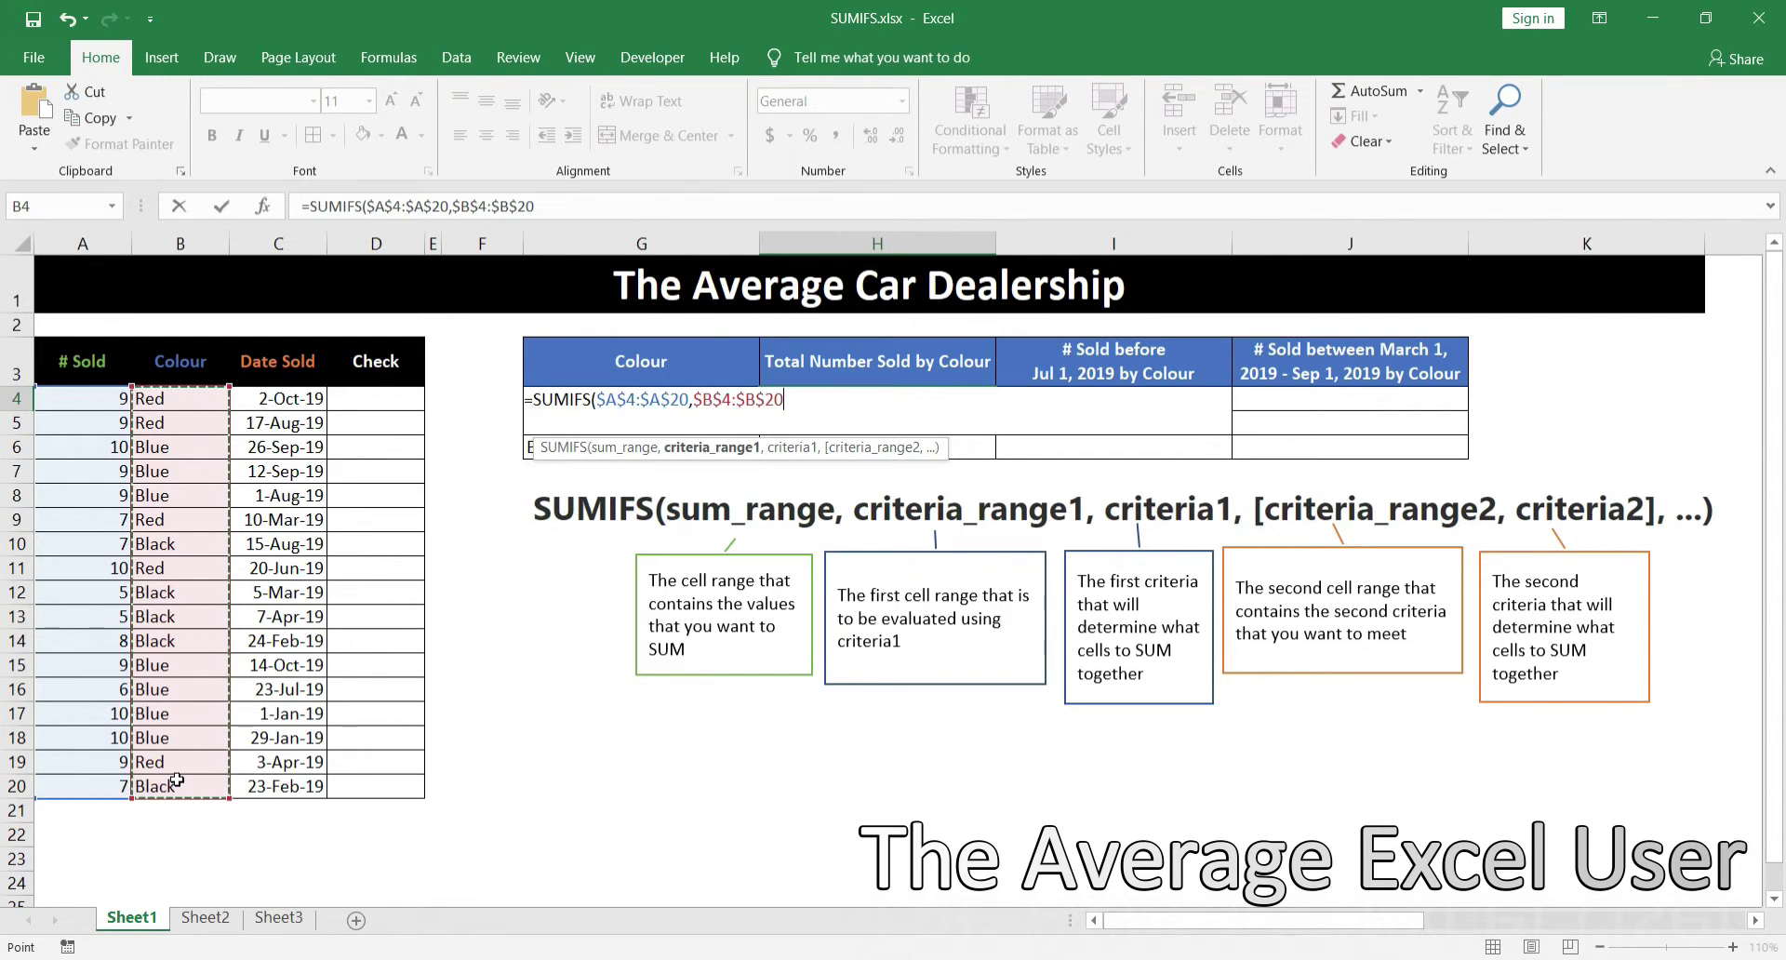
pyautogui.write(',')
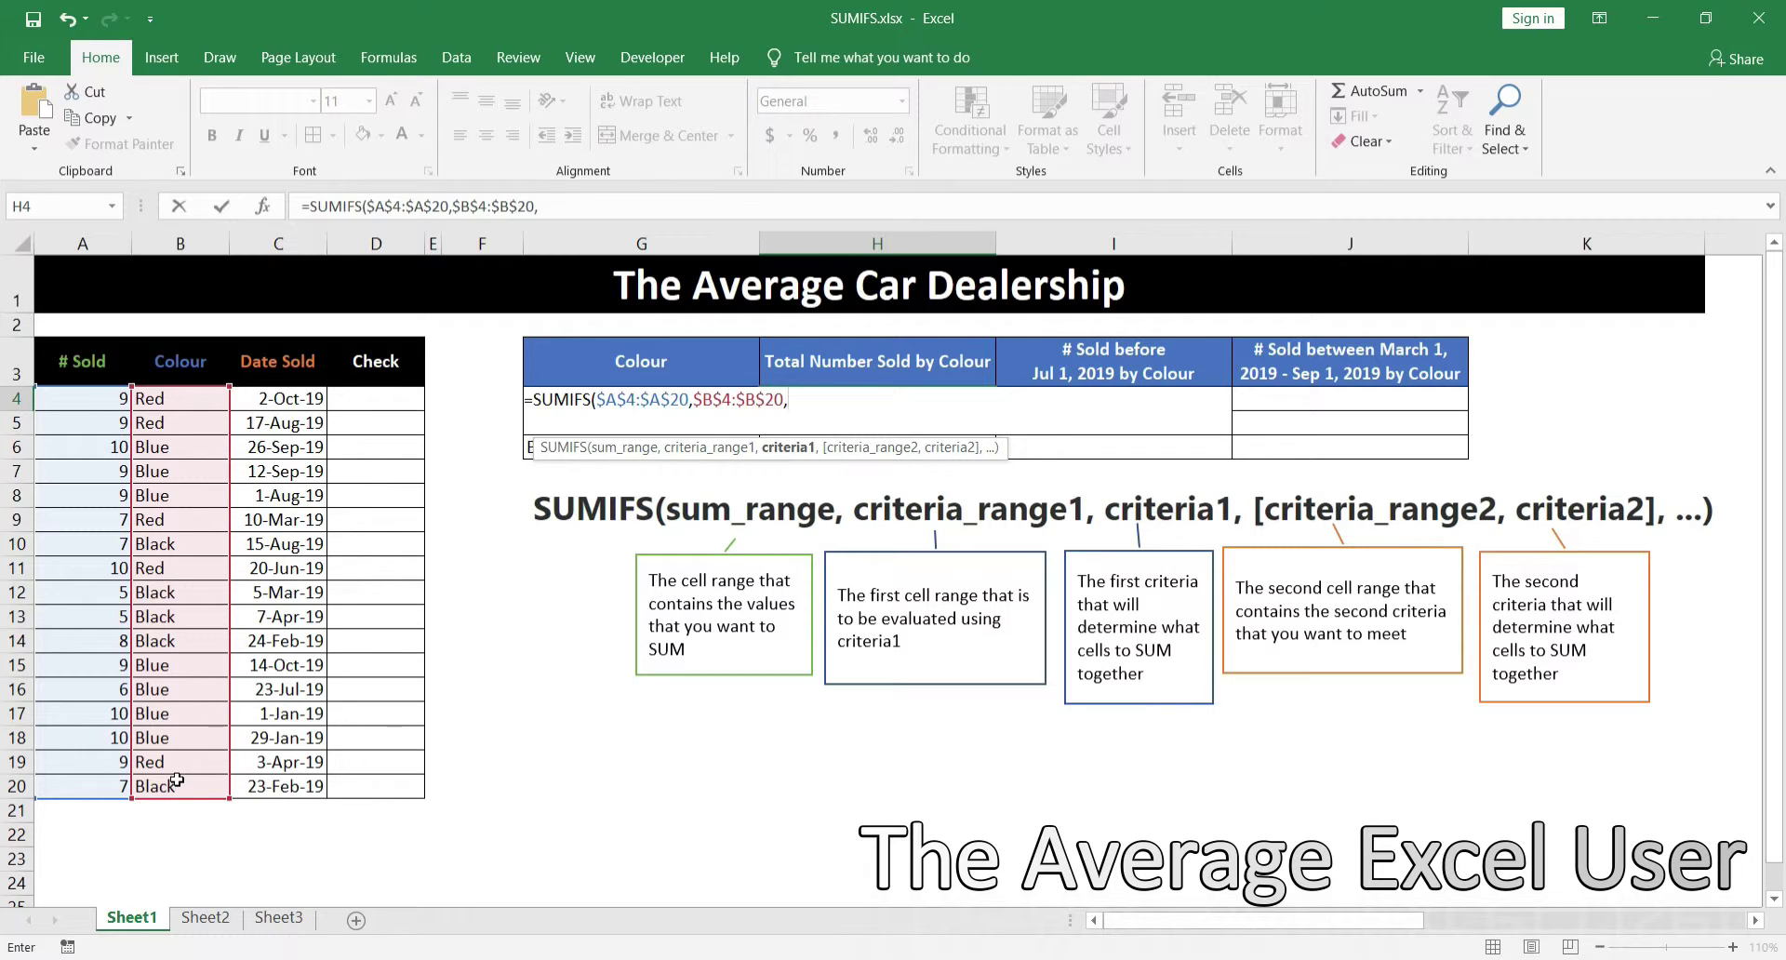
pyautogui.write('G4')
pyautogui.press('F4')
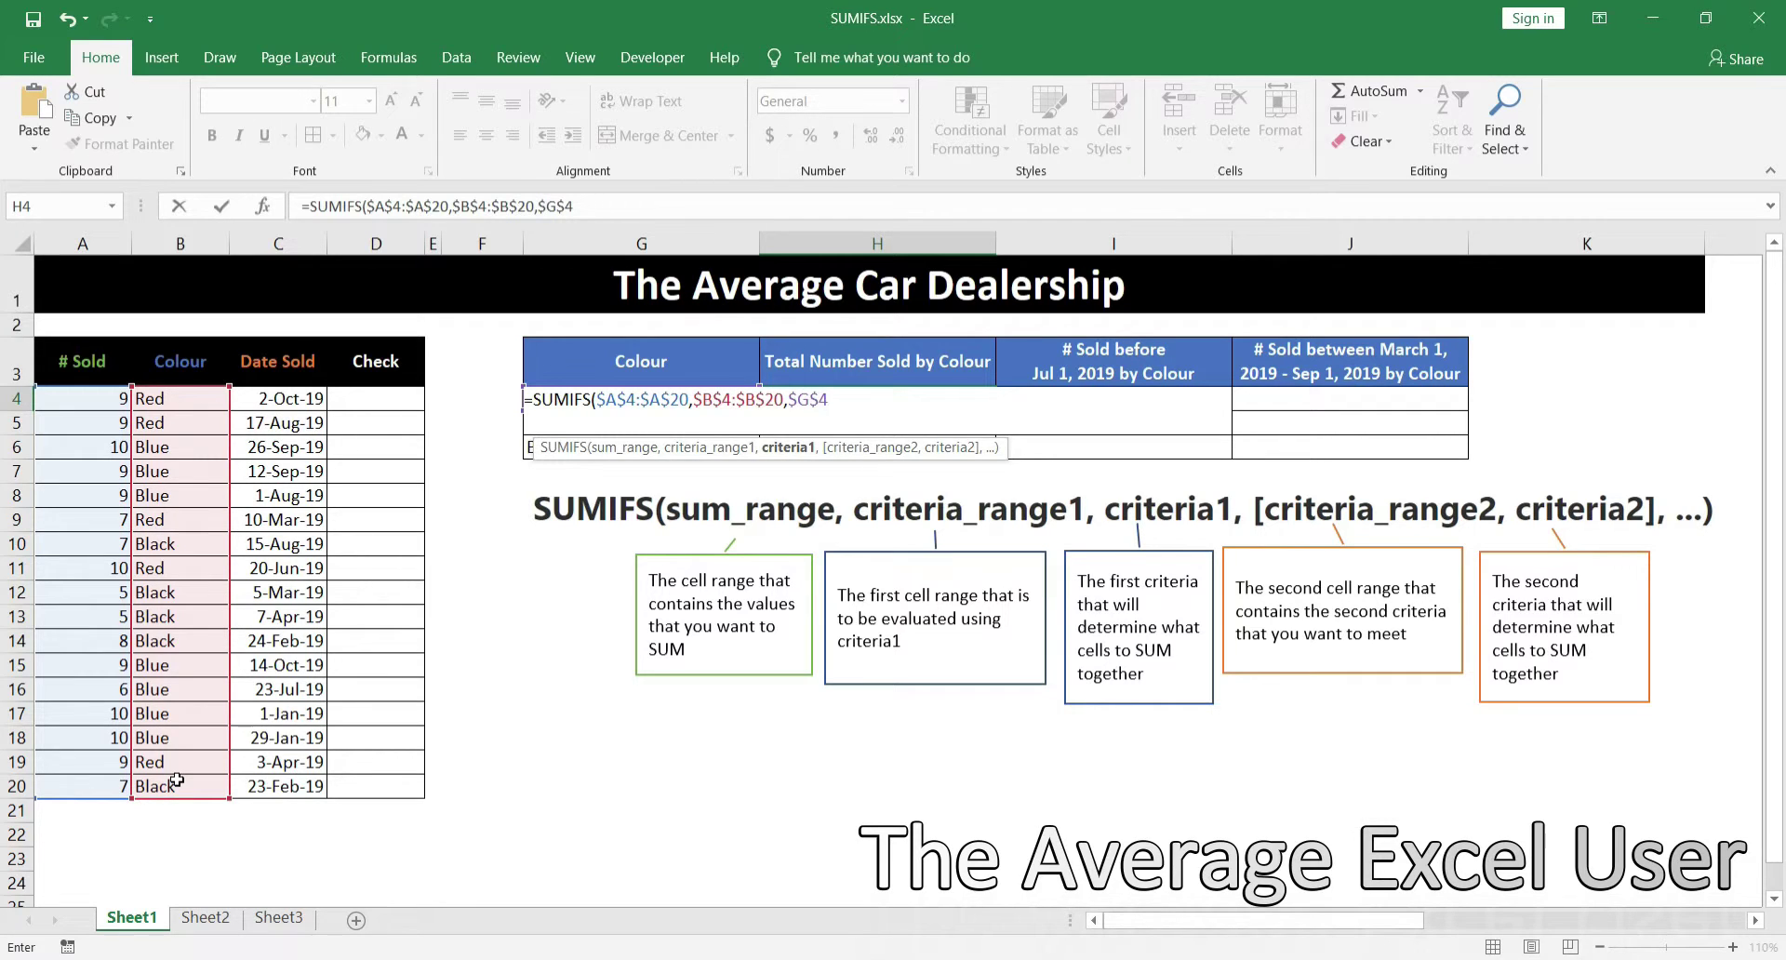
pyautogui.press('F4')
pyautogui.press('F4')
pyautogui.press('Return')
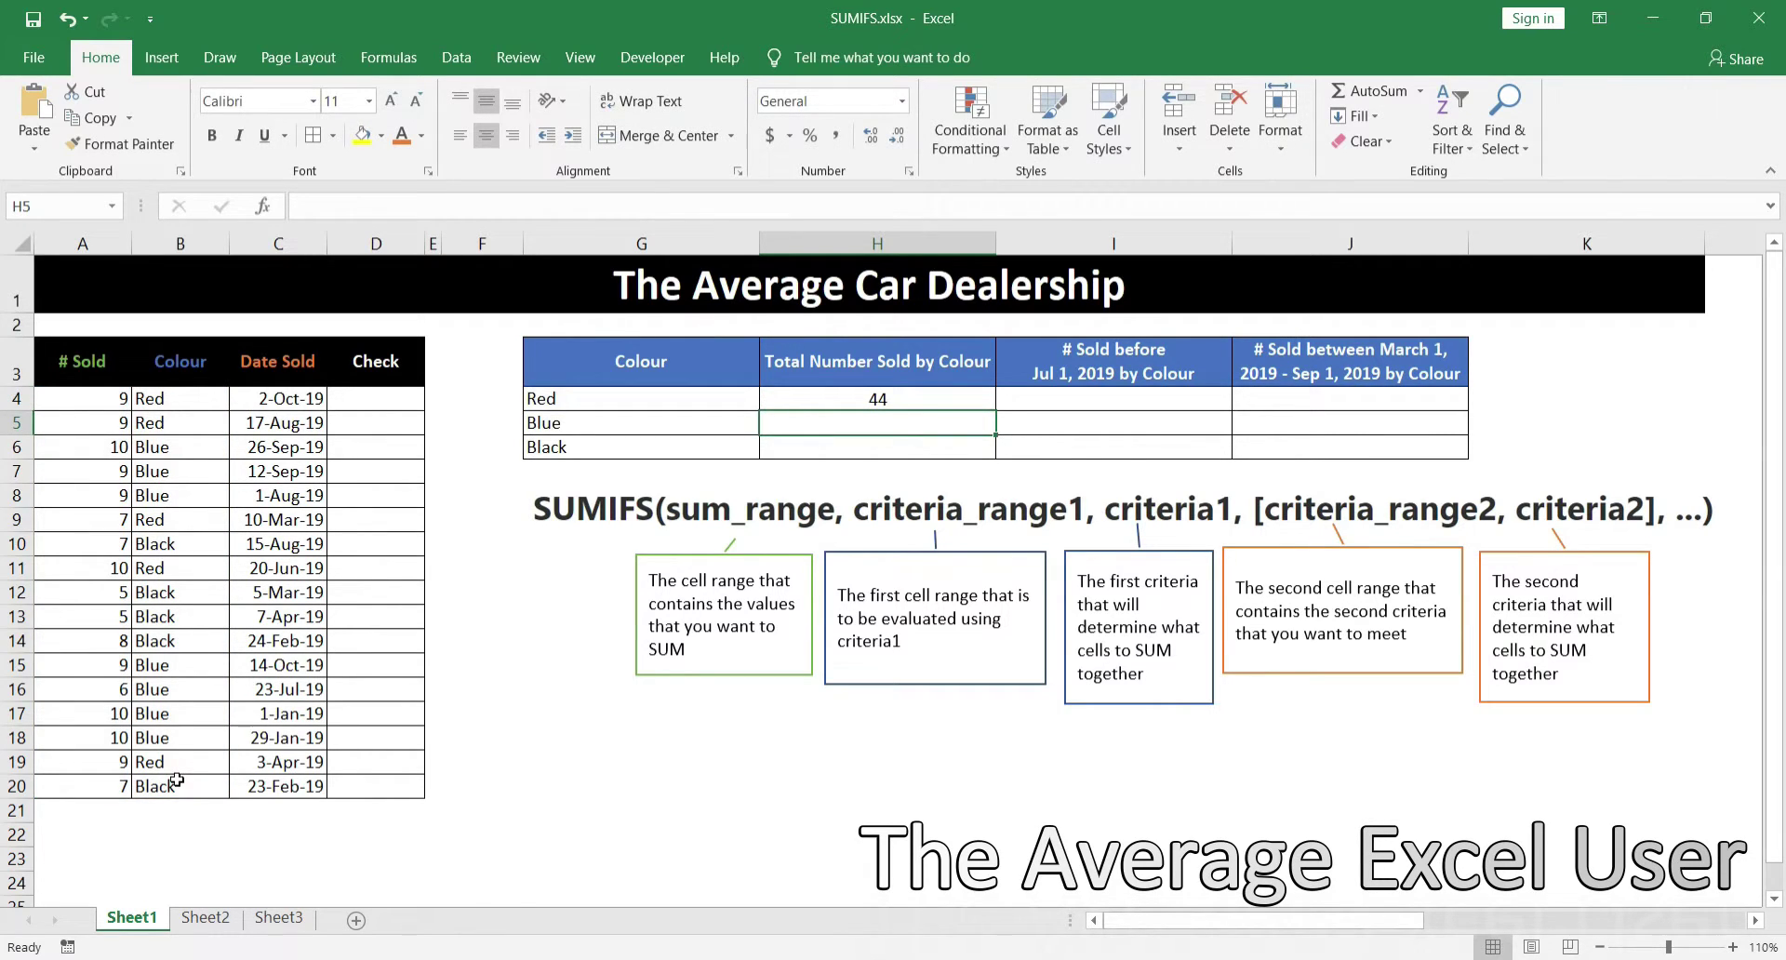
# - Fill the H4 formula down to the Blue and Black rows and review the ranges it references in H4
pyautogui.click(957, 402)
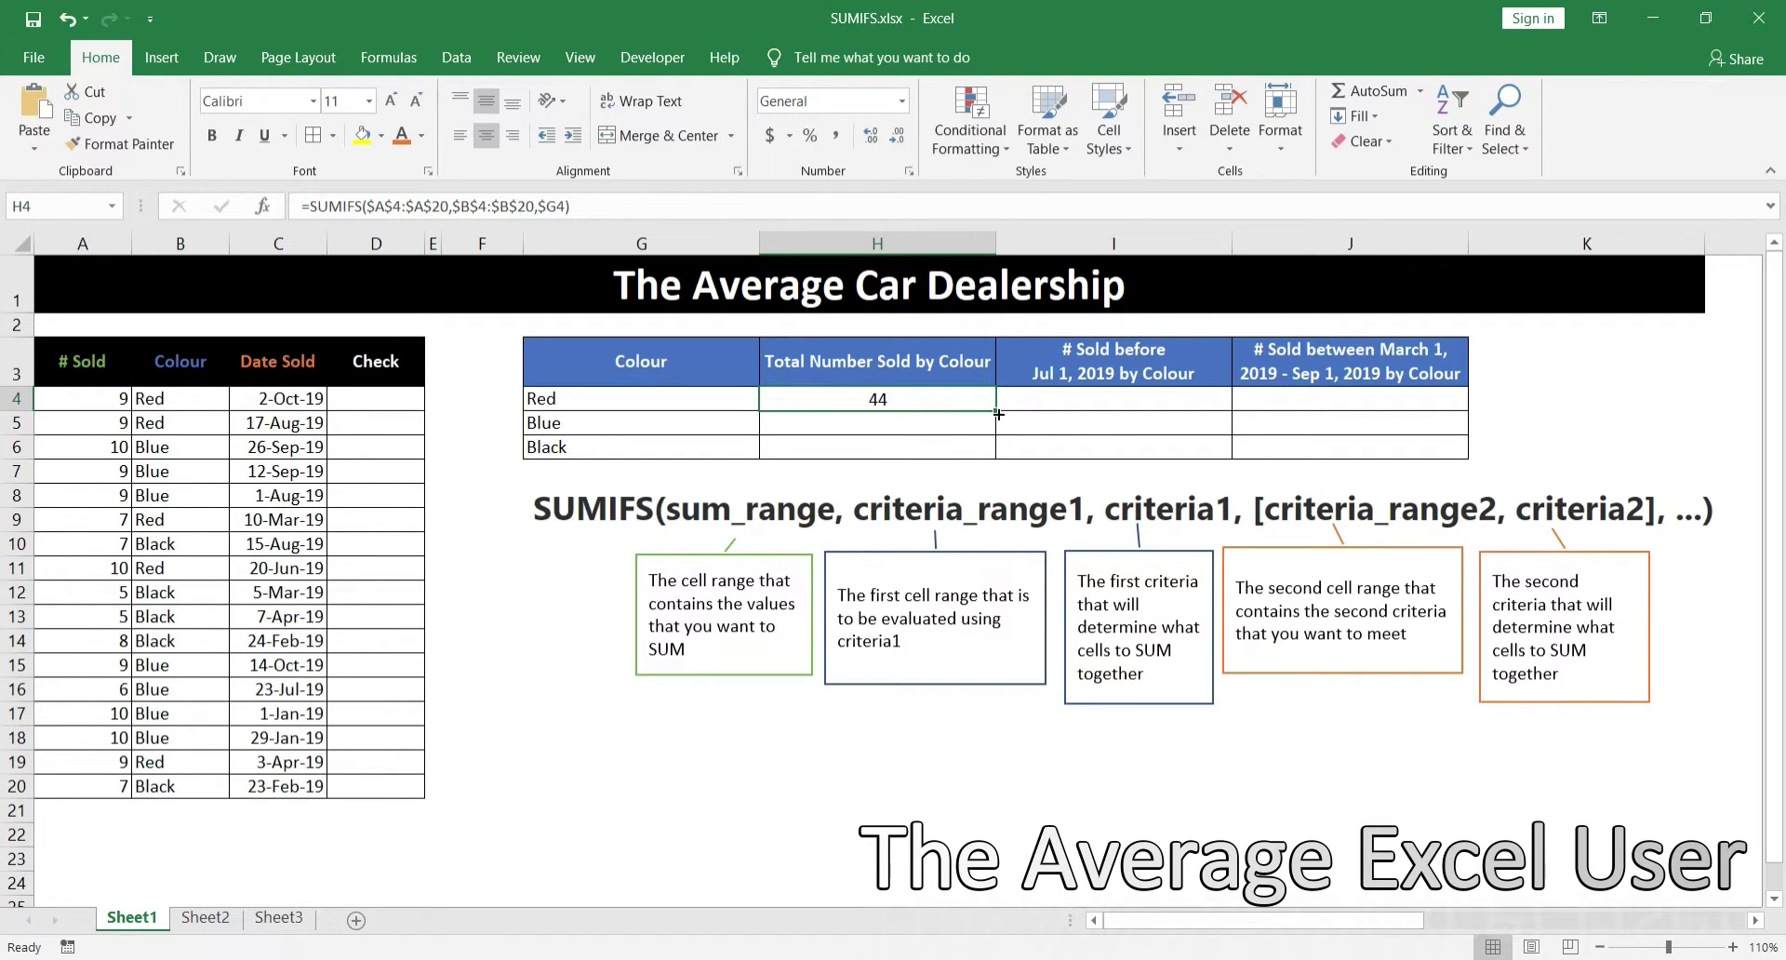
pyautogui.doubleClick(998, 414)
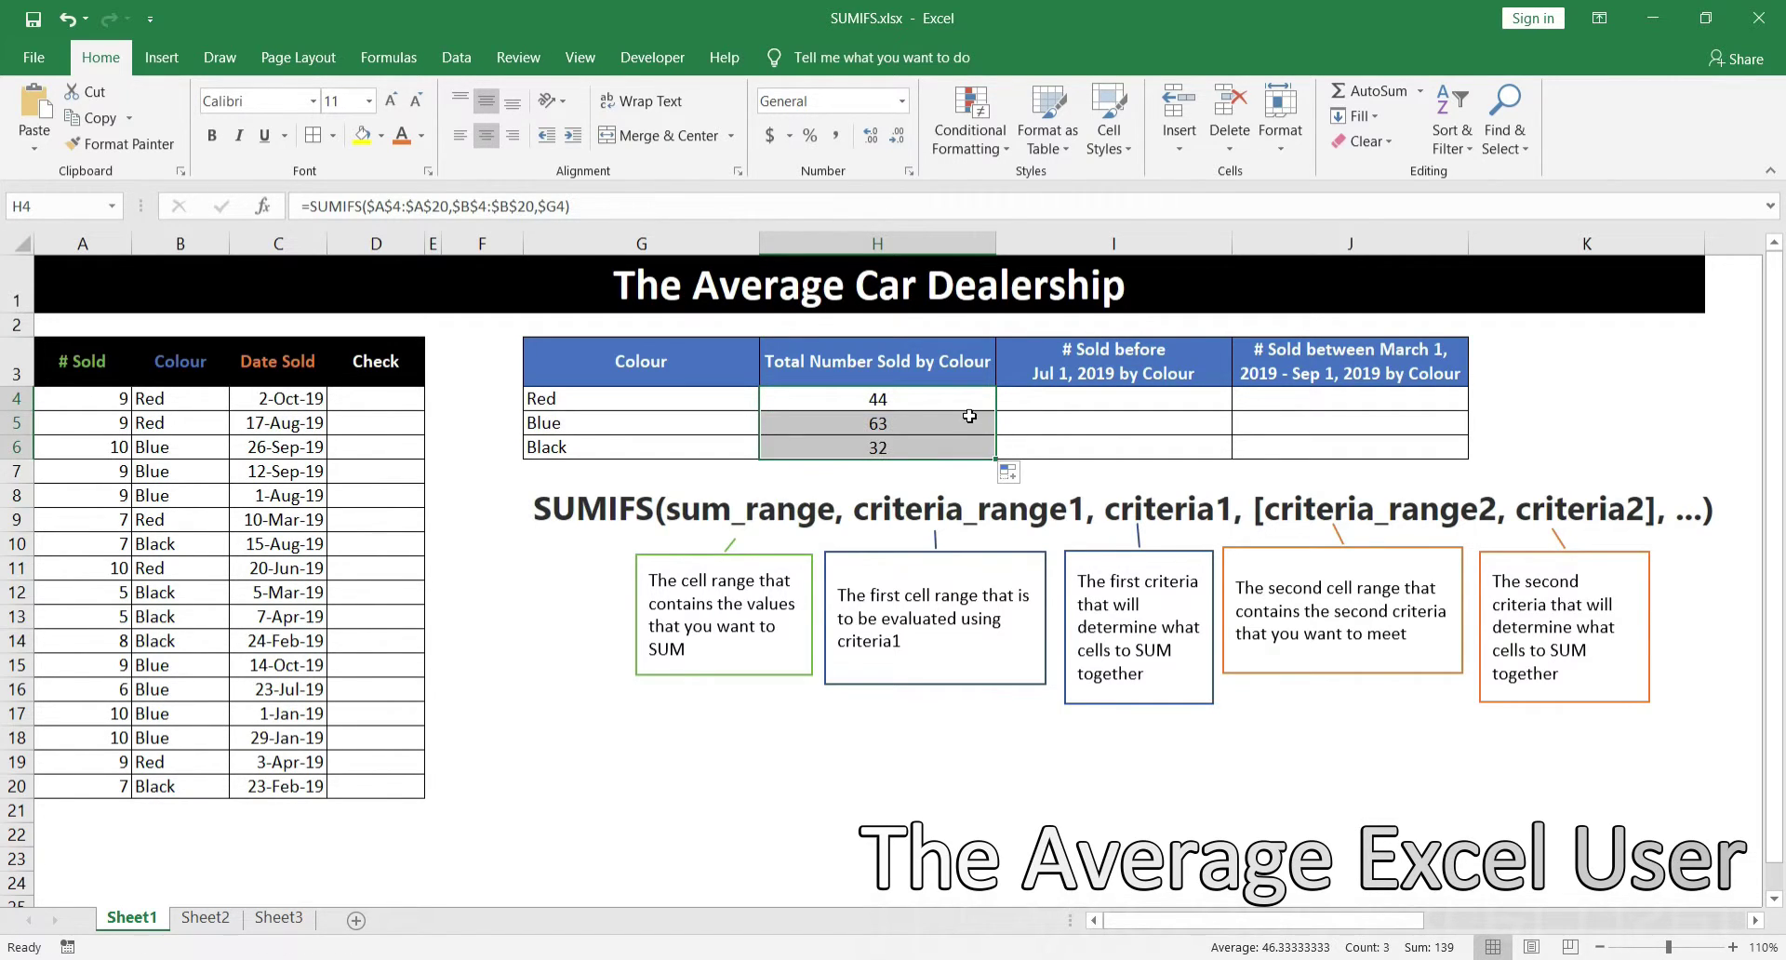
pyautogui.doubleClick(880, 400)
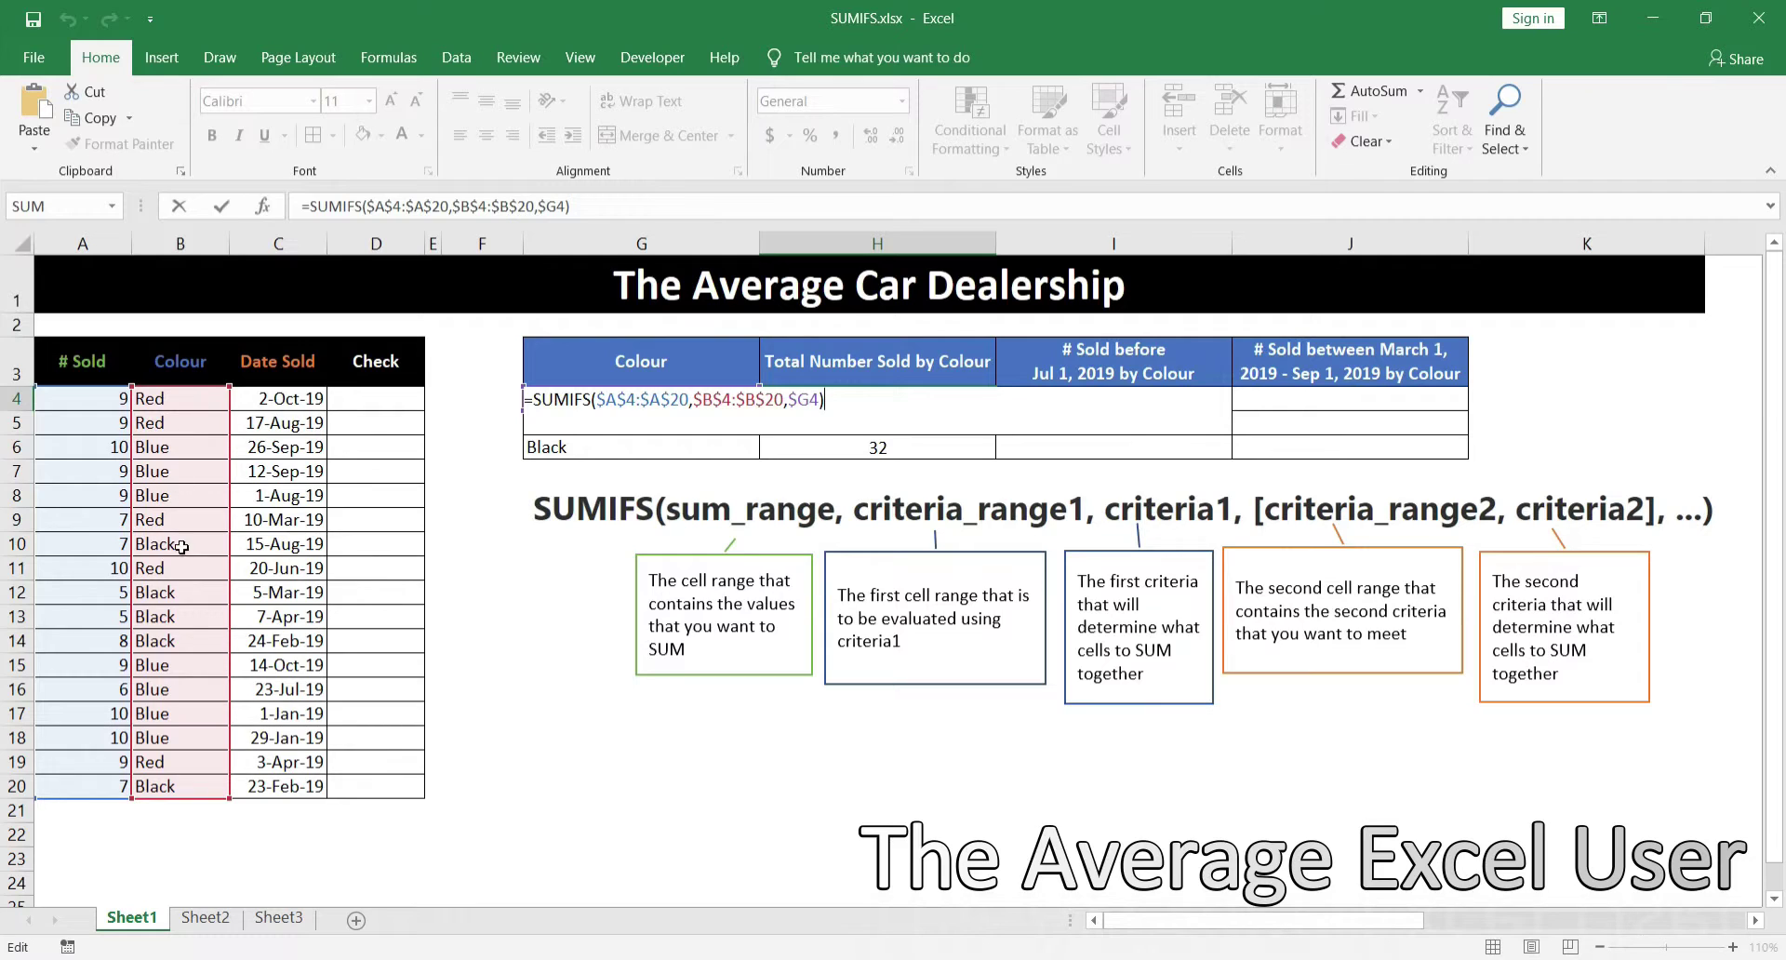
pyautogui.press('Return')
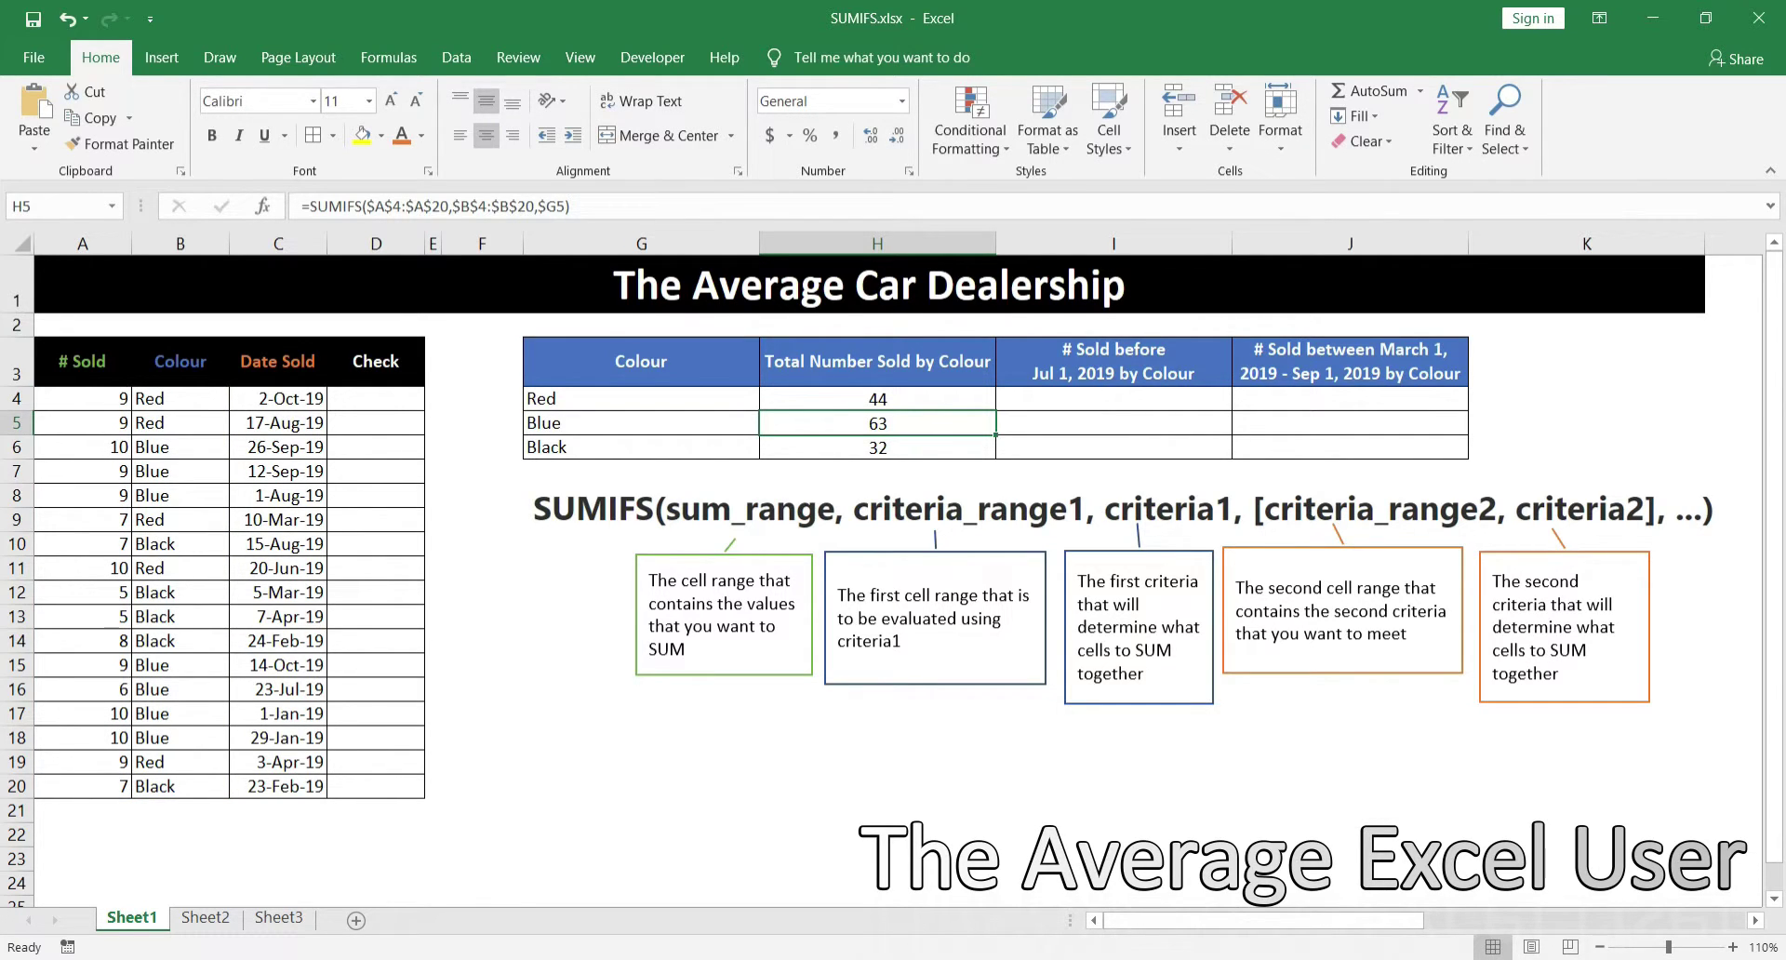
# - Enter =IF(B4="Red",A4,0) in D4 under Check to return the number sold only for red cars
pyautogui.click(397, 362)
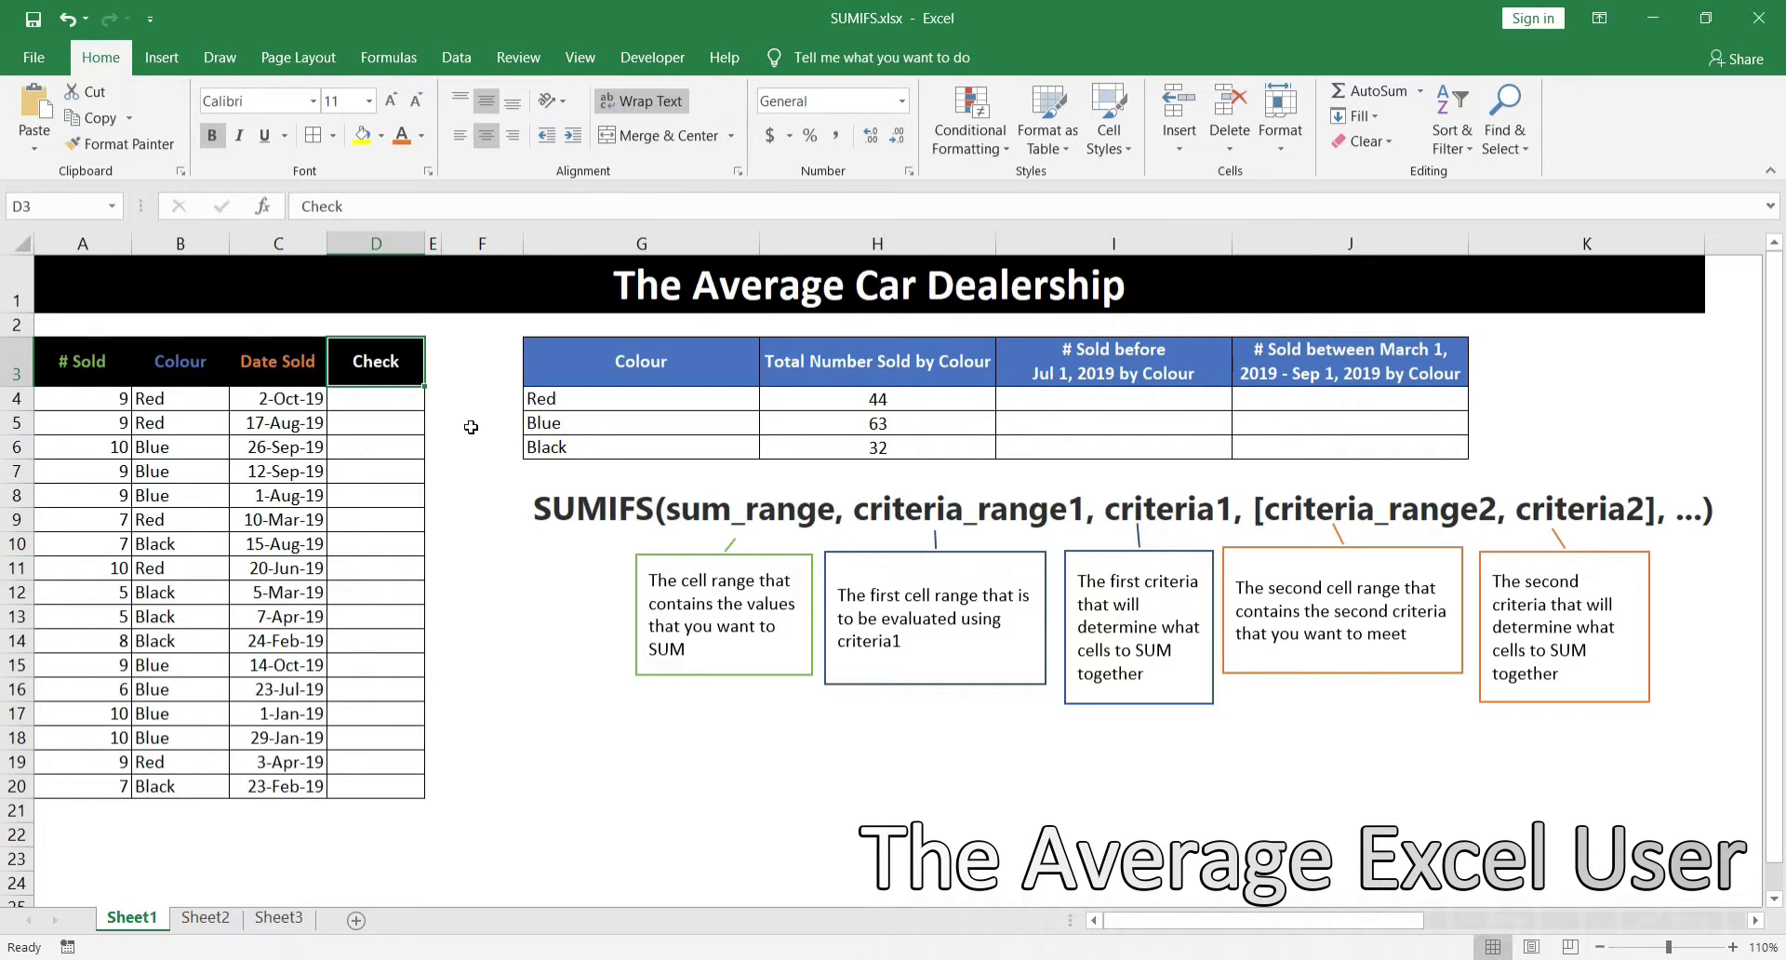
pyautogui.press('Down')
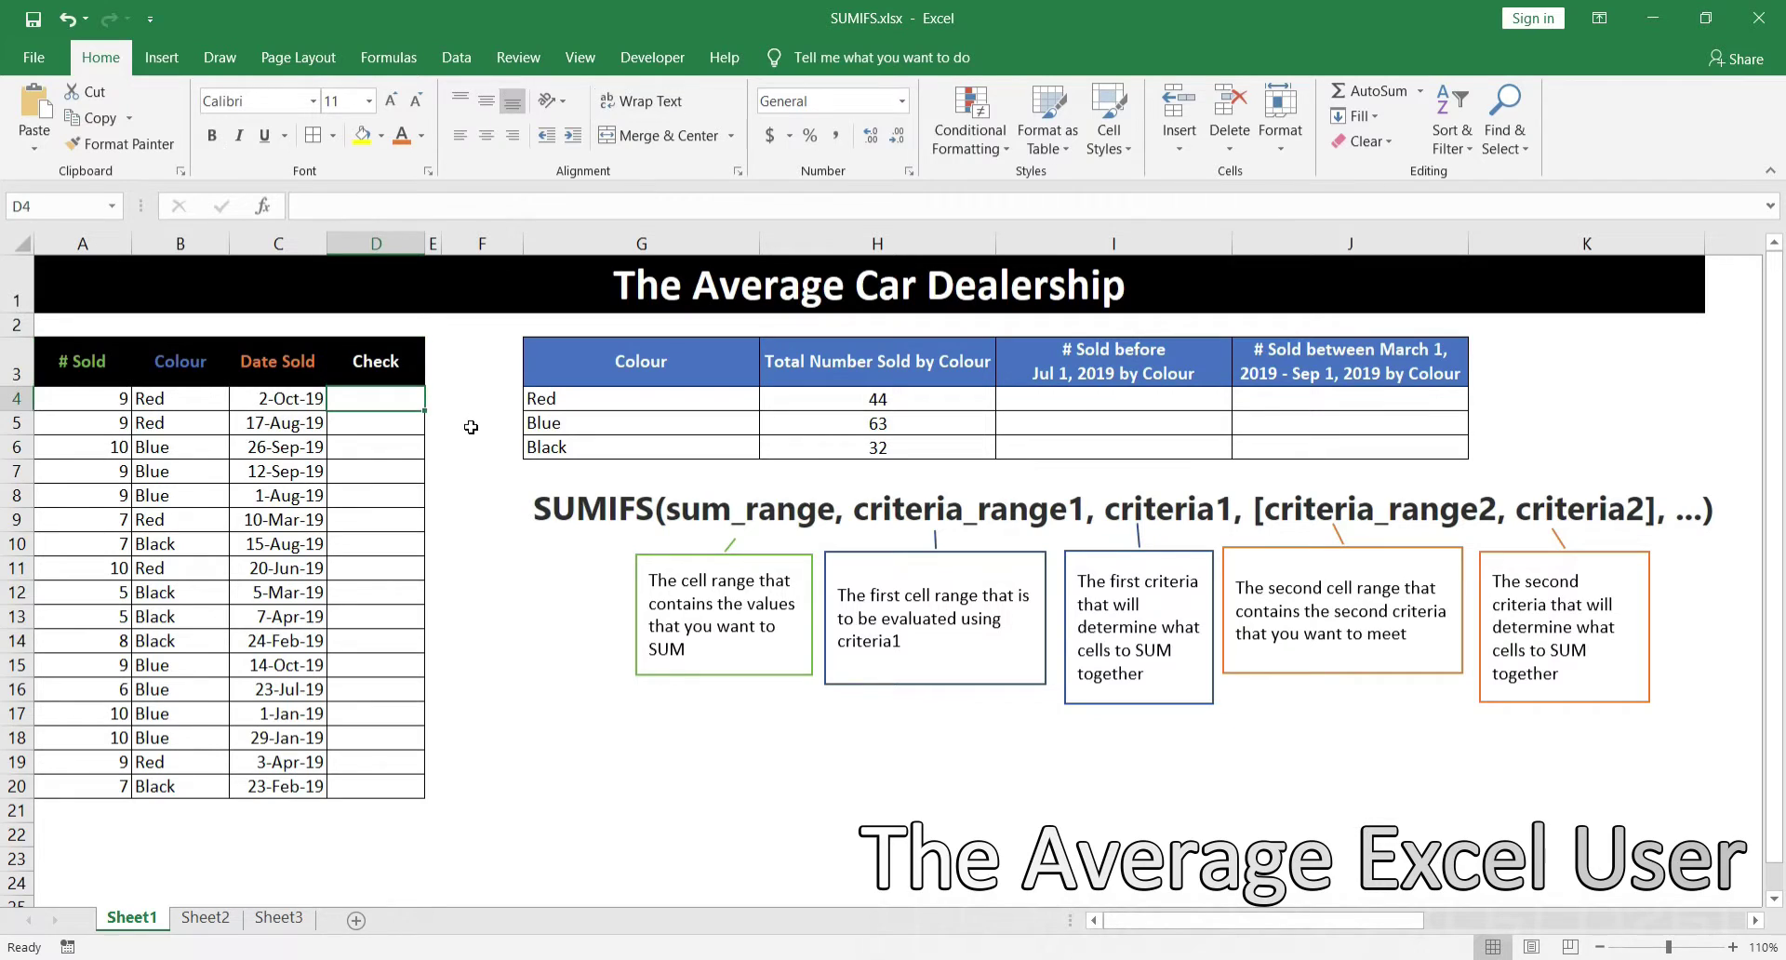
pyautogui.write('=if')
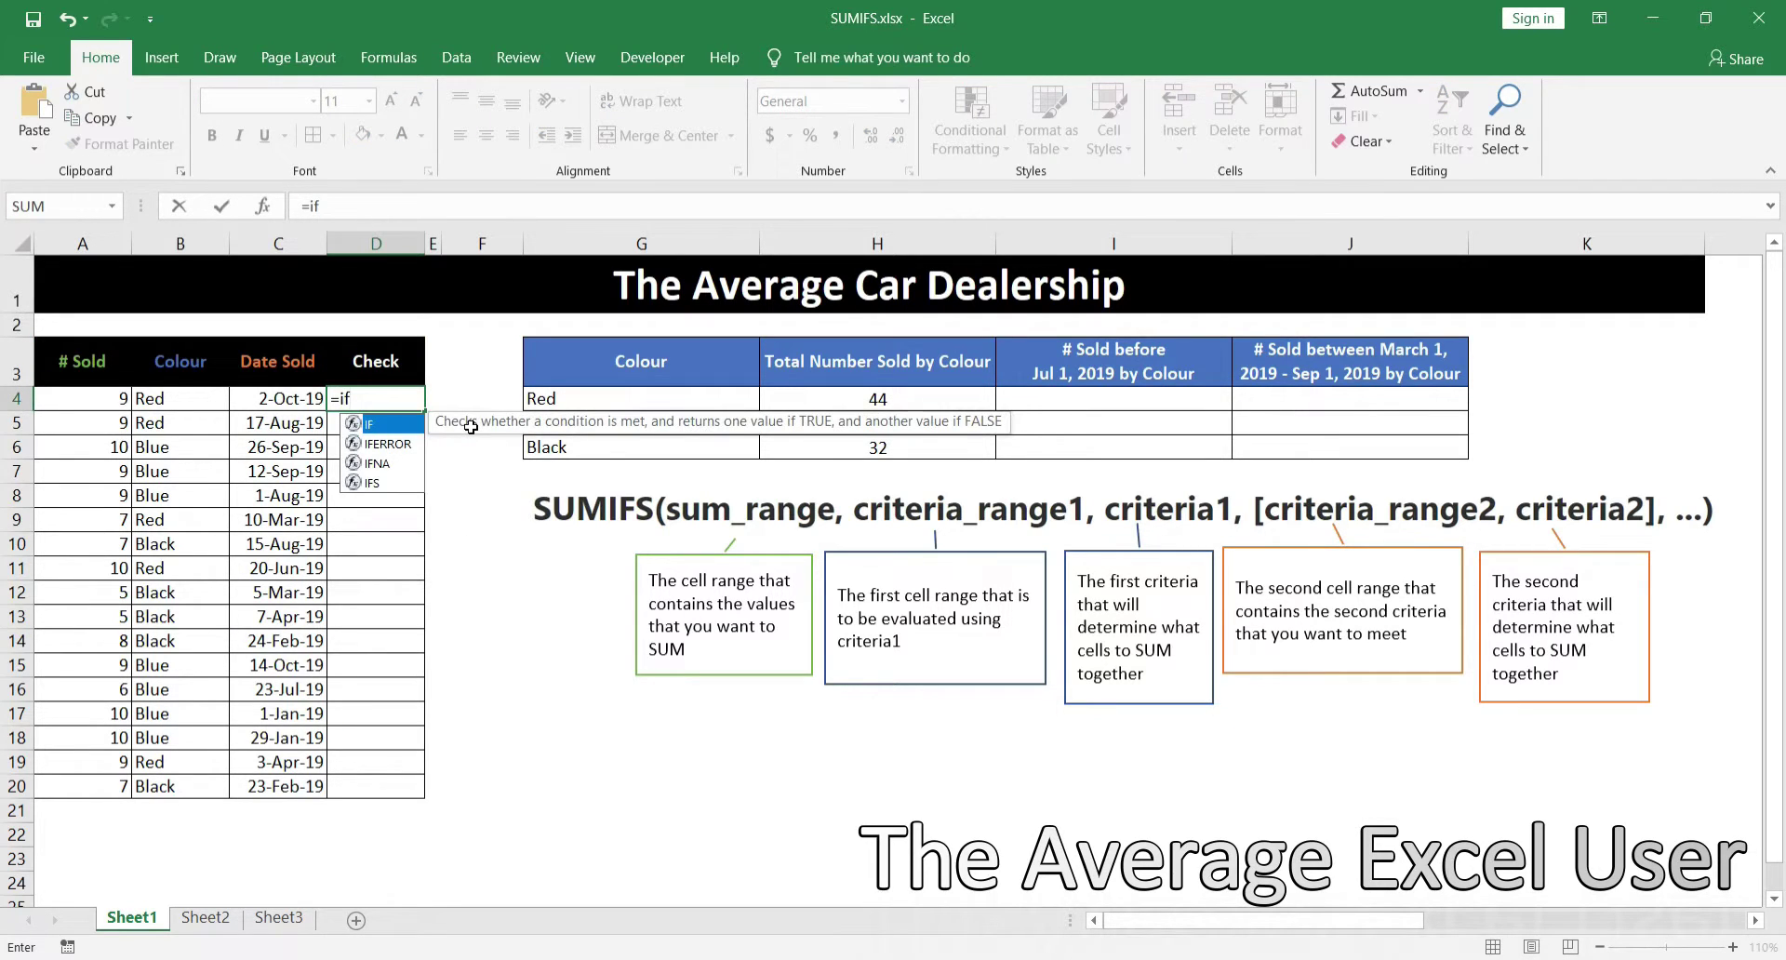
pyautogui.press('Tab')
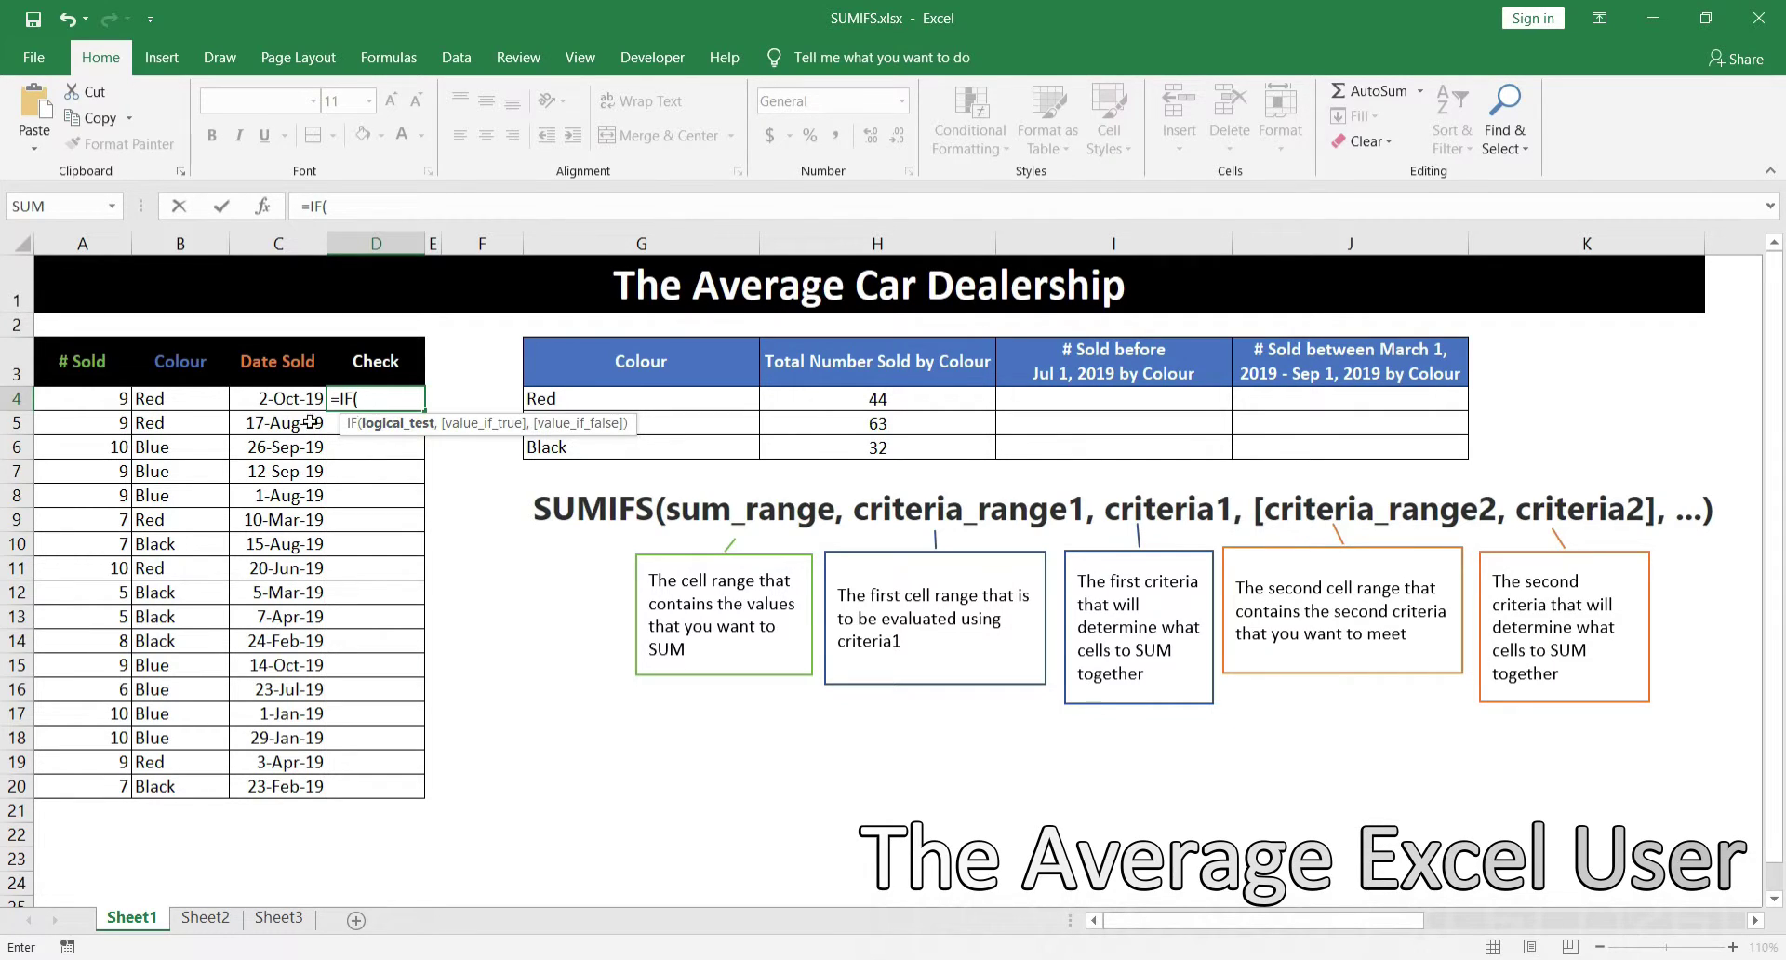
pyautogui.click(195, 407)
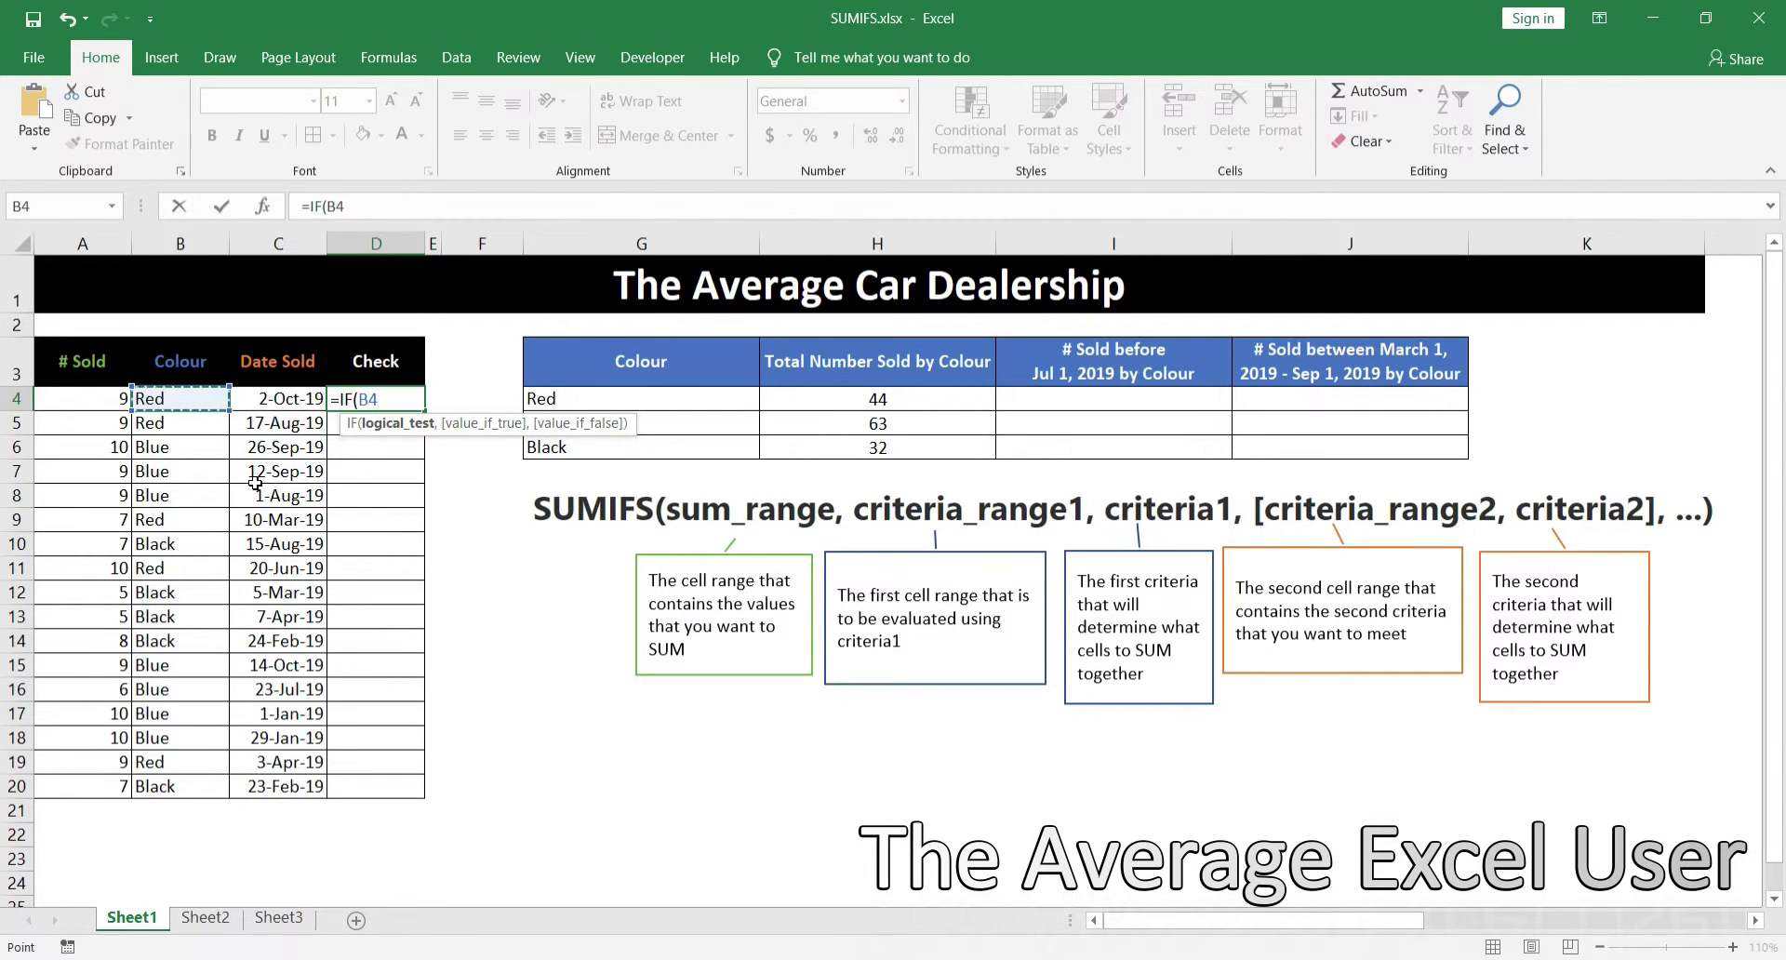
pyautogui.write('="Red"')
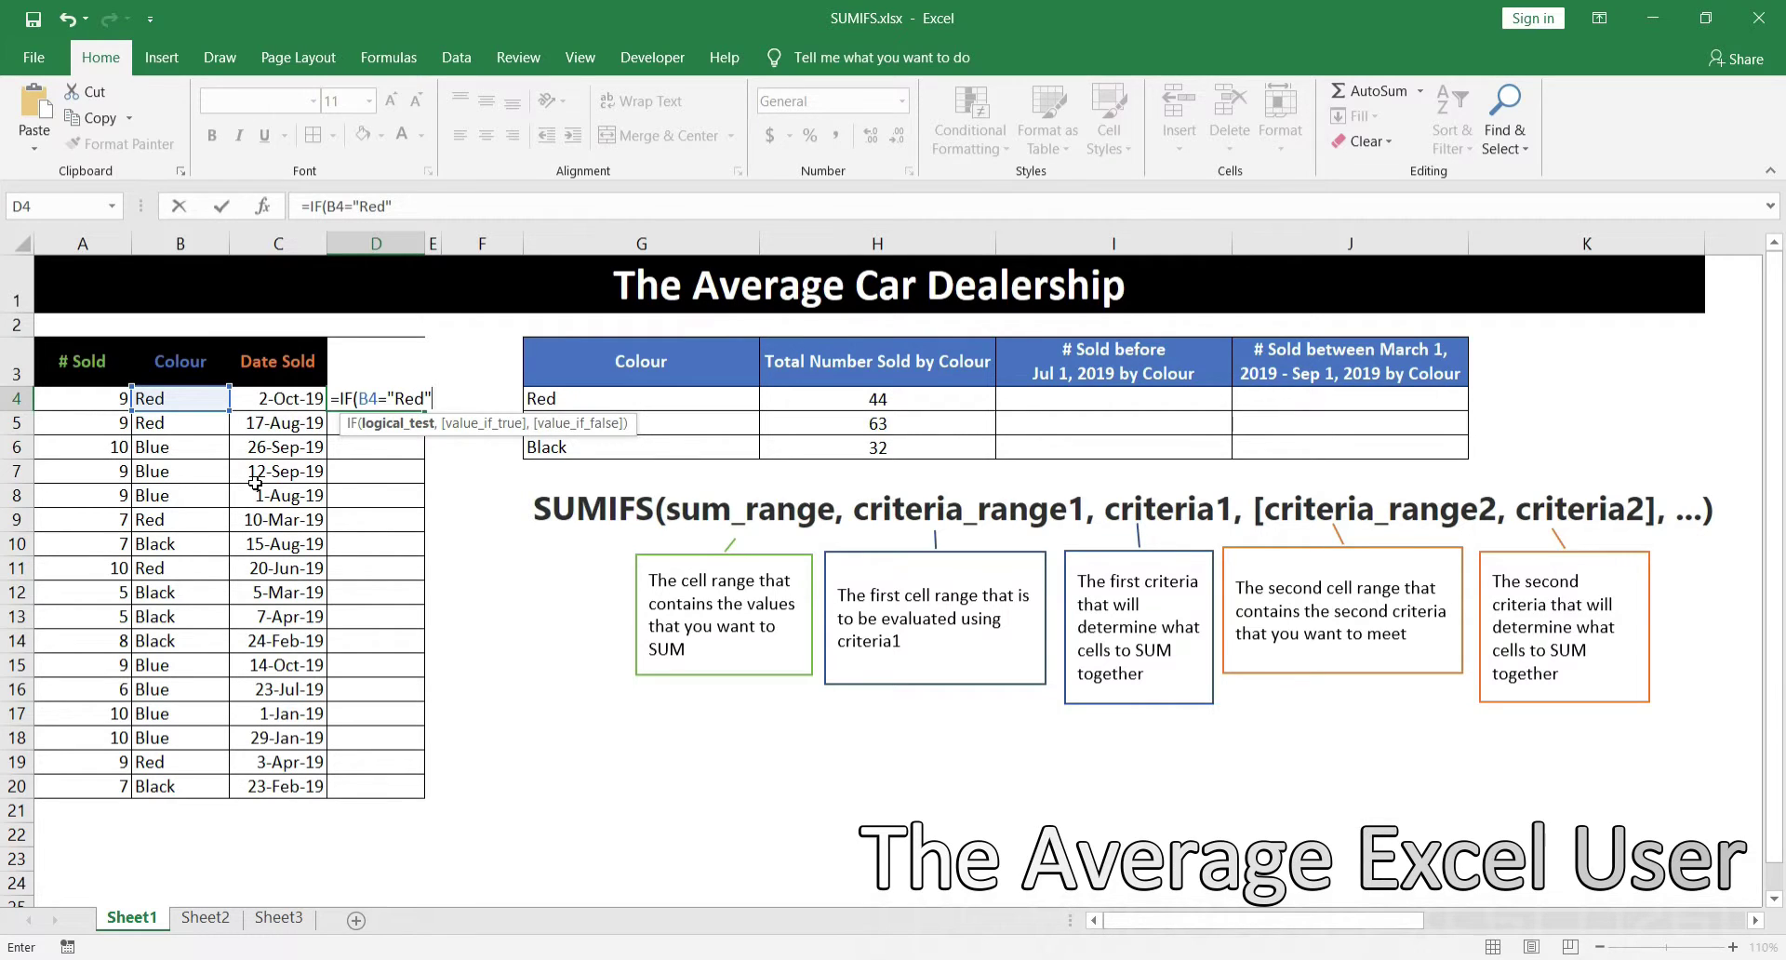
pyautogui.write(',')
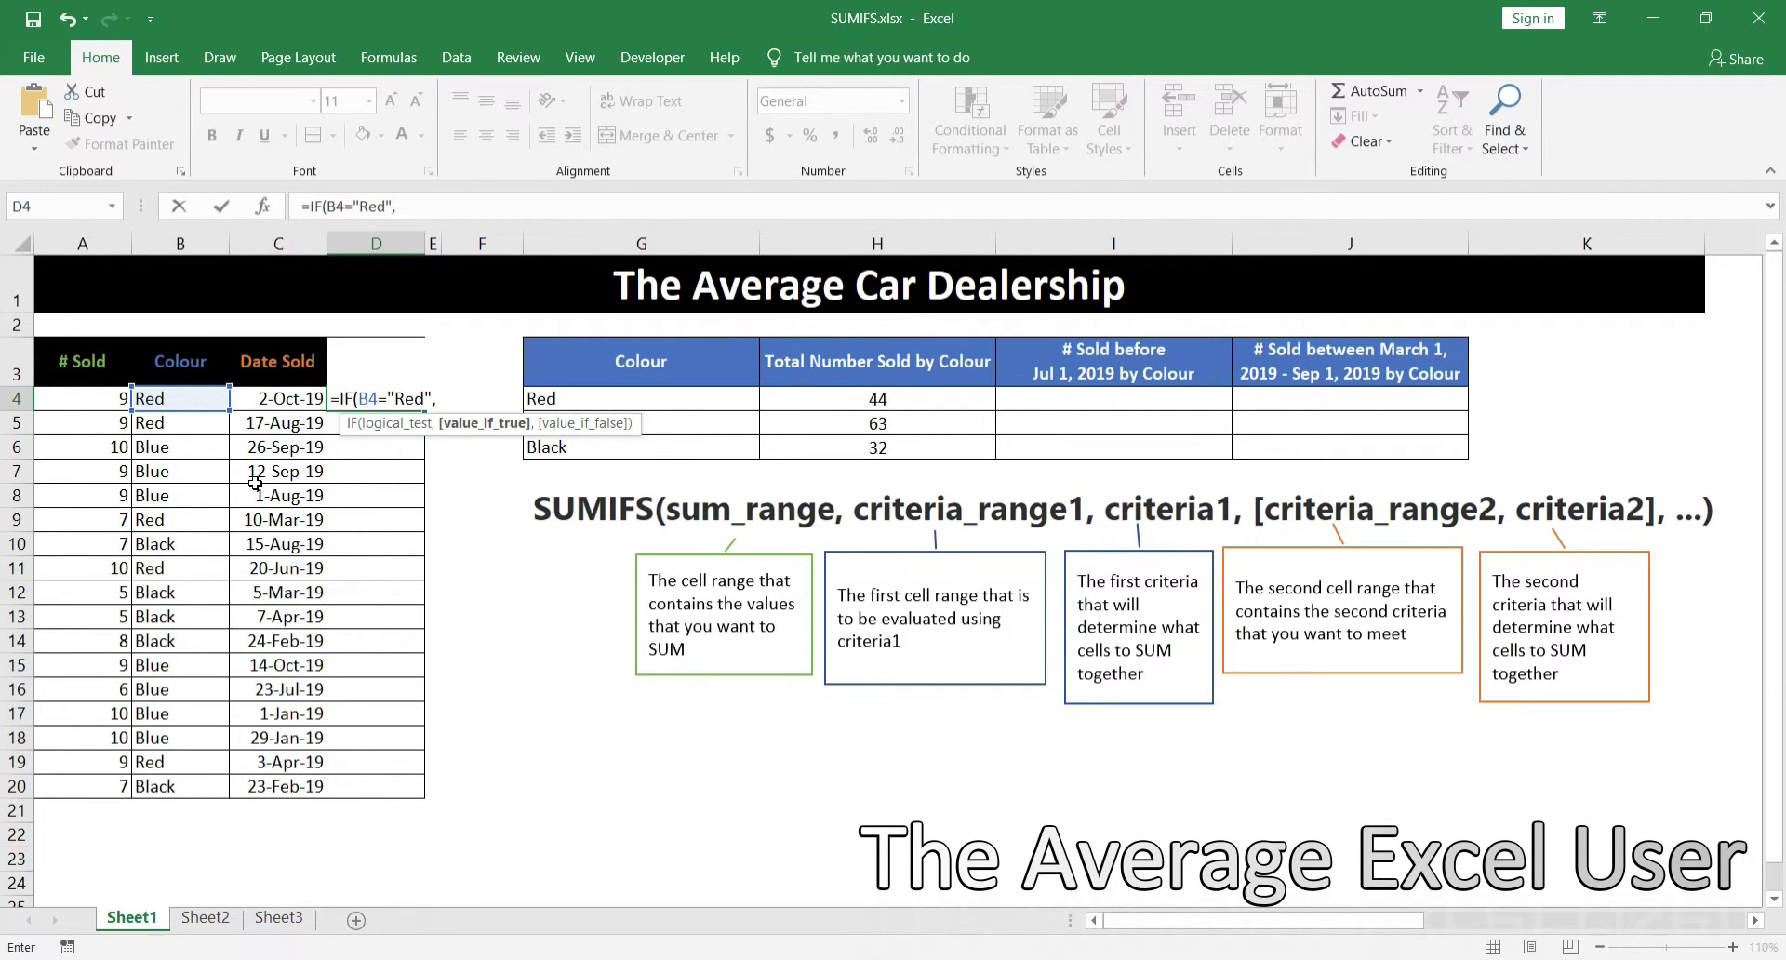
pyautogui.click(99, 400)
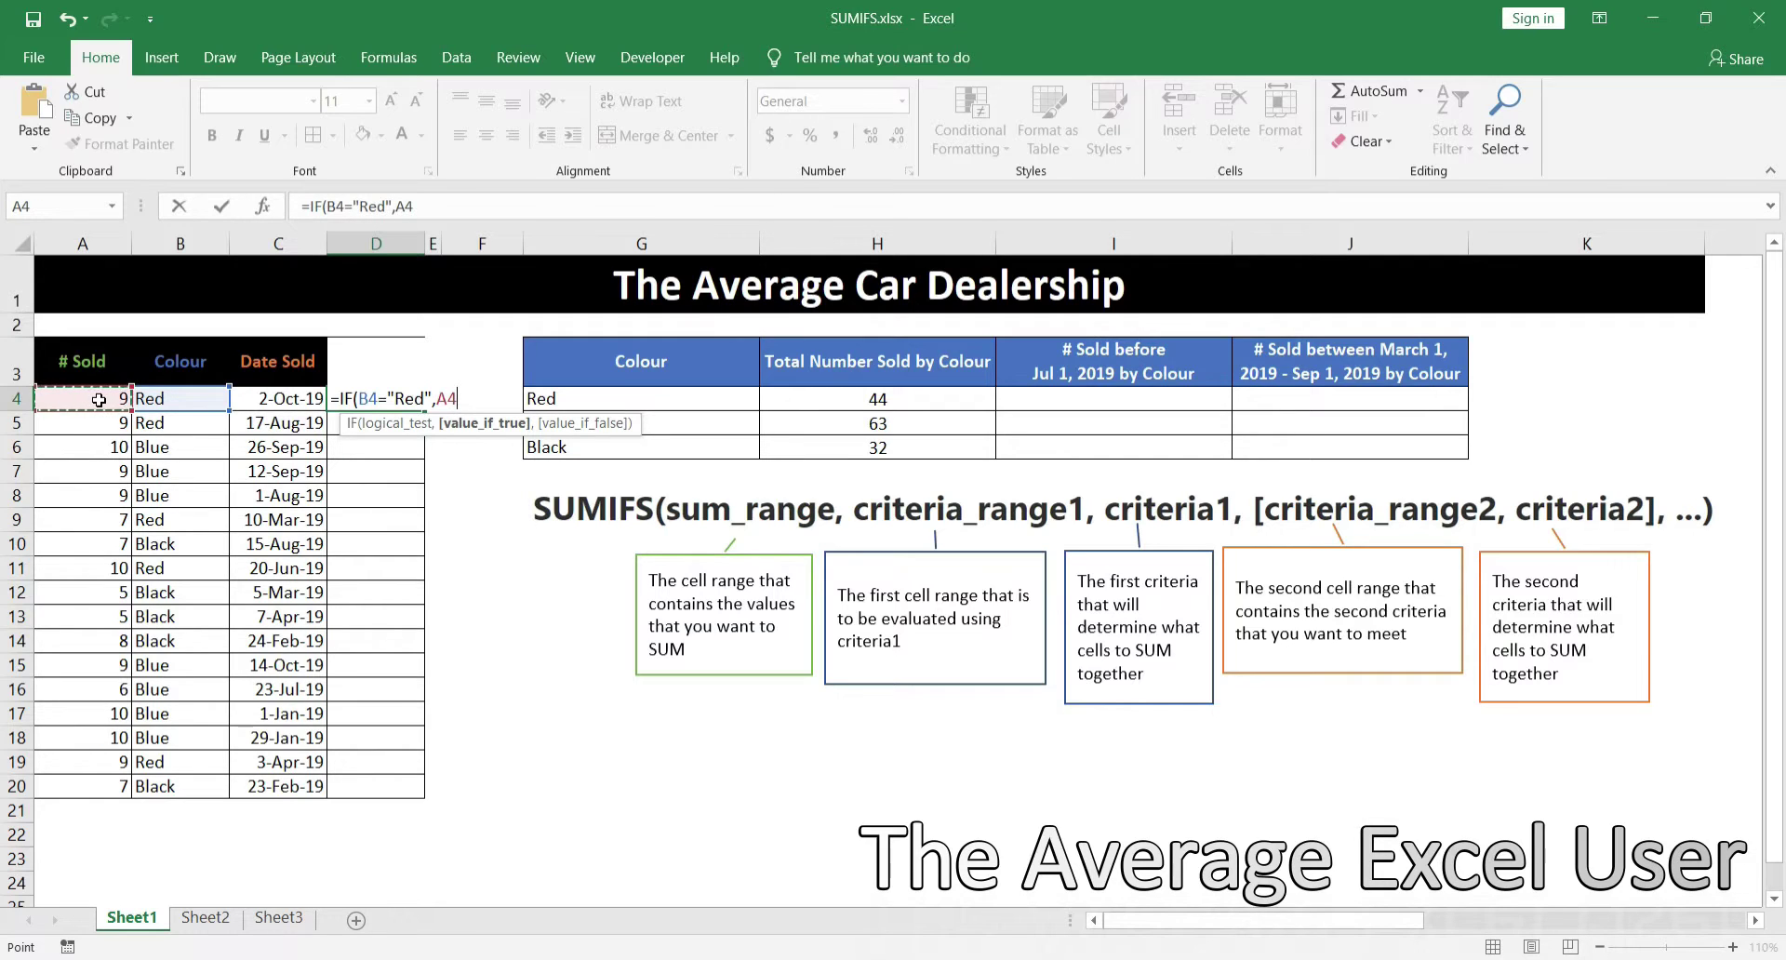
pyautogui.write(',')
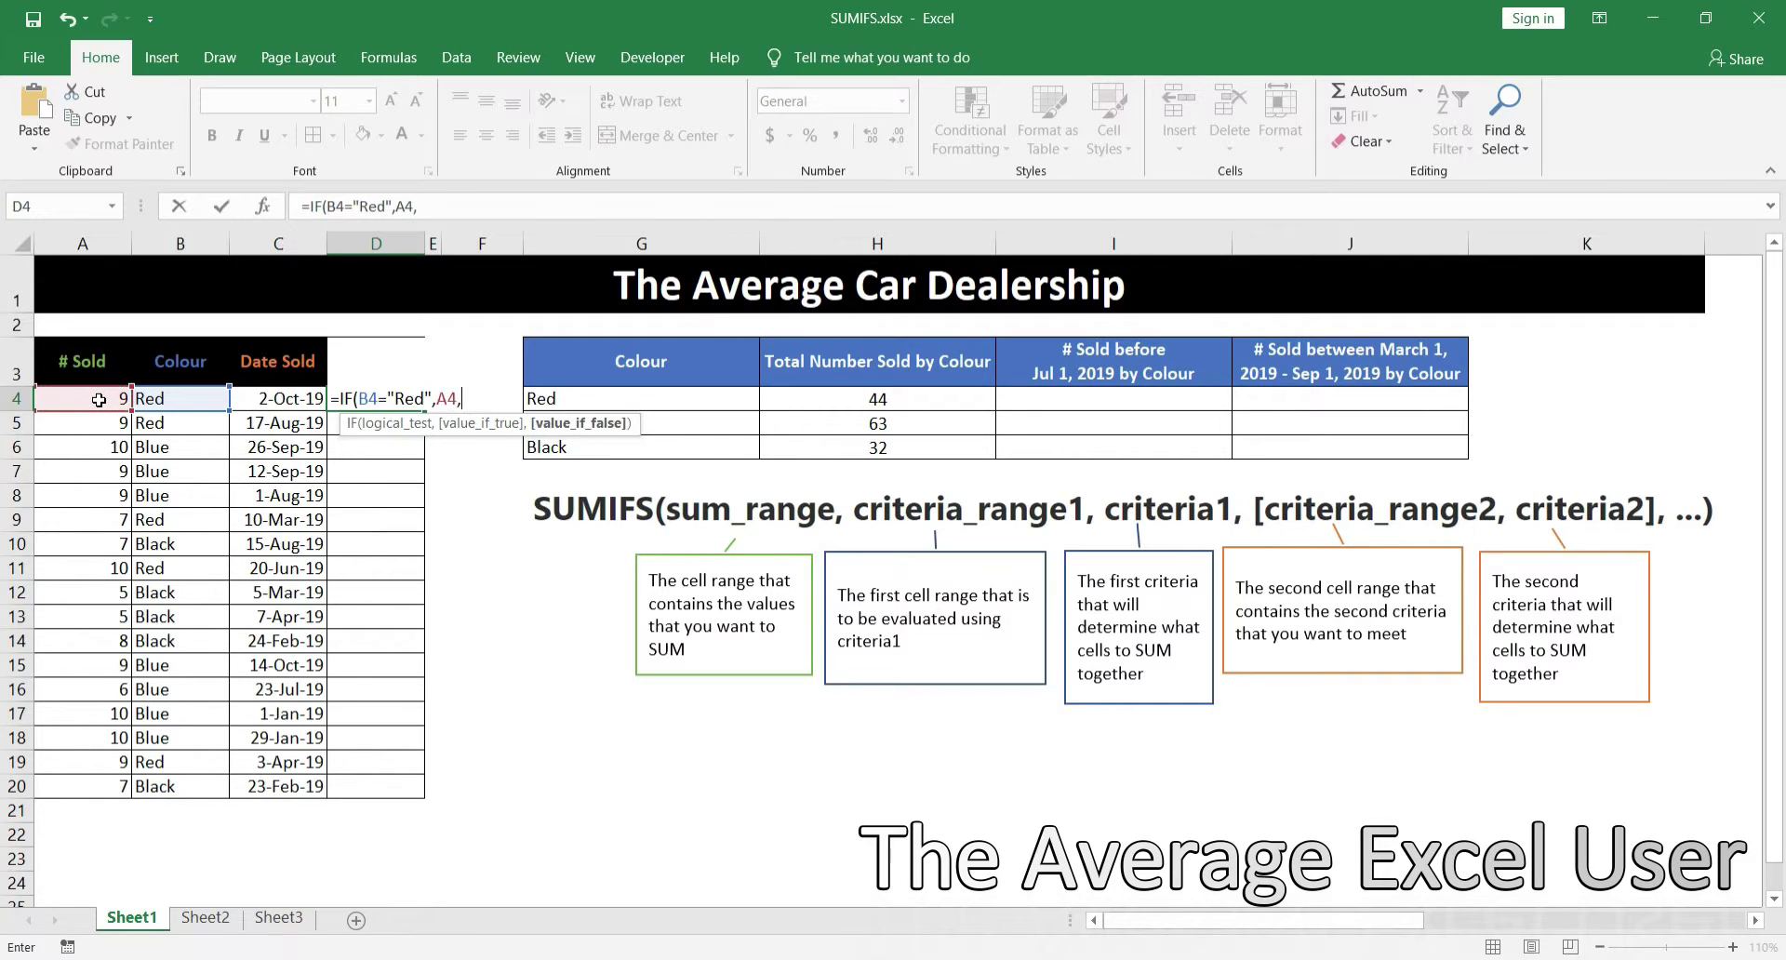
pyautogui.write('0)')
pyautogui.press('Return')
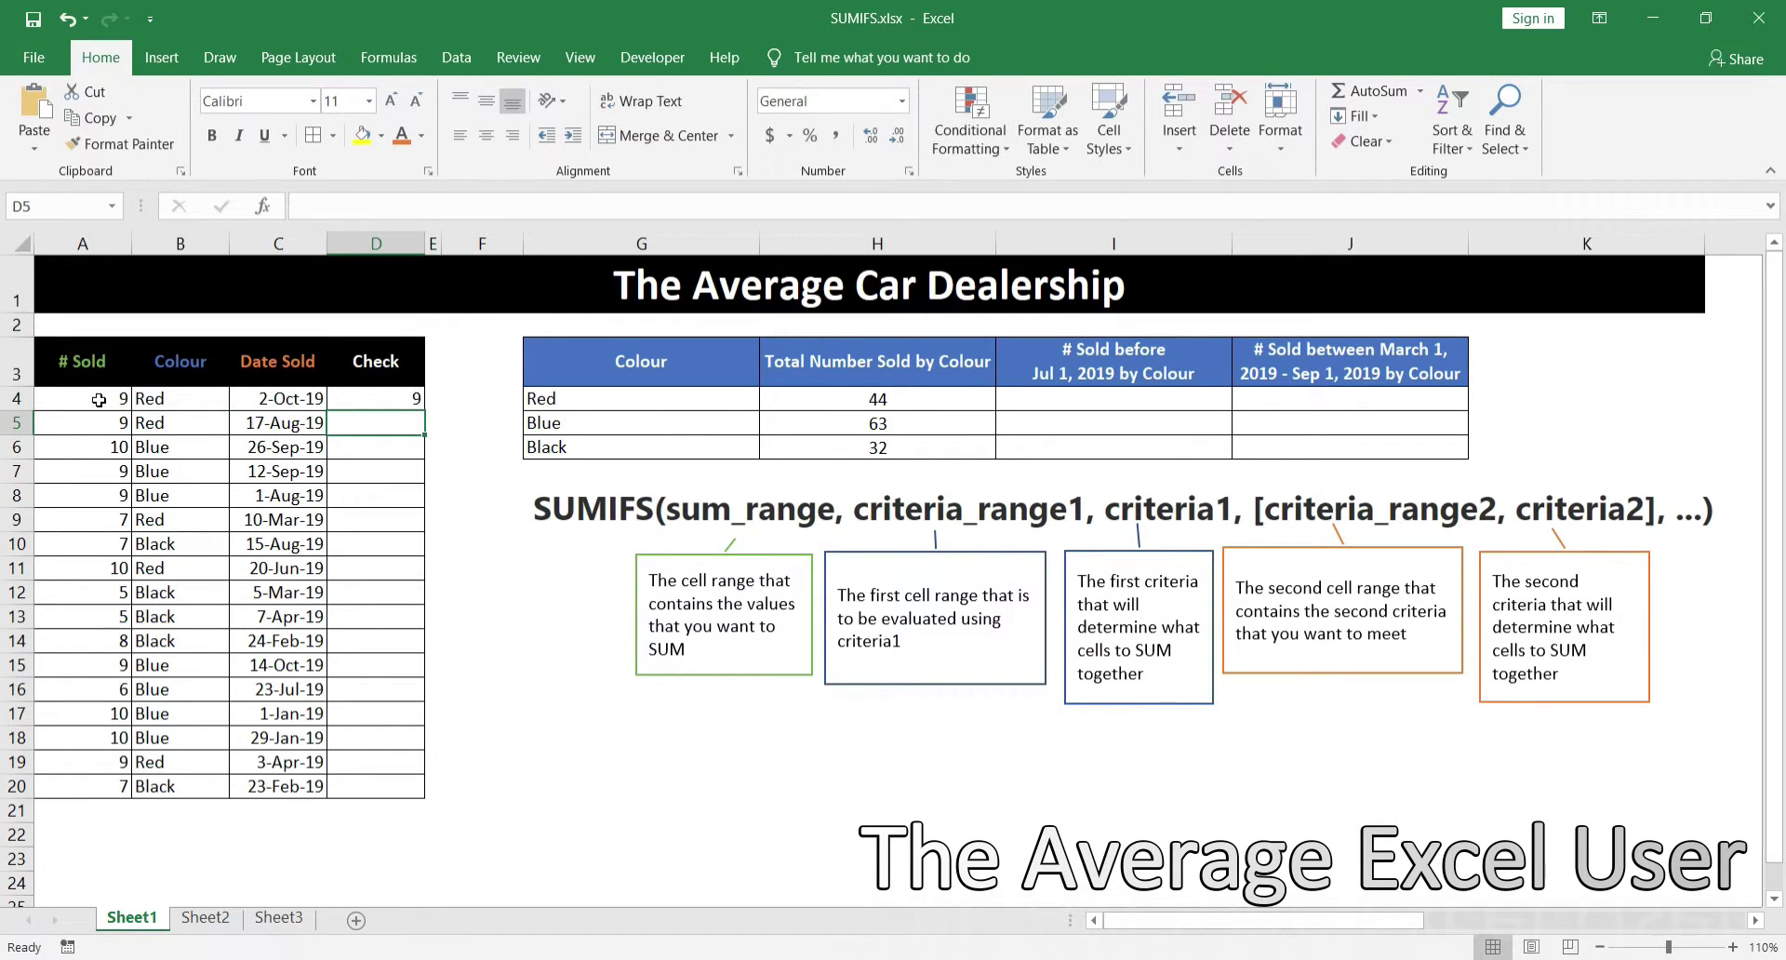
# - Fill the D4 check formula down to D20 and total D4:D20 with a SUM formula in D22
pyautogui.click(377, 402)
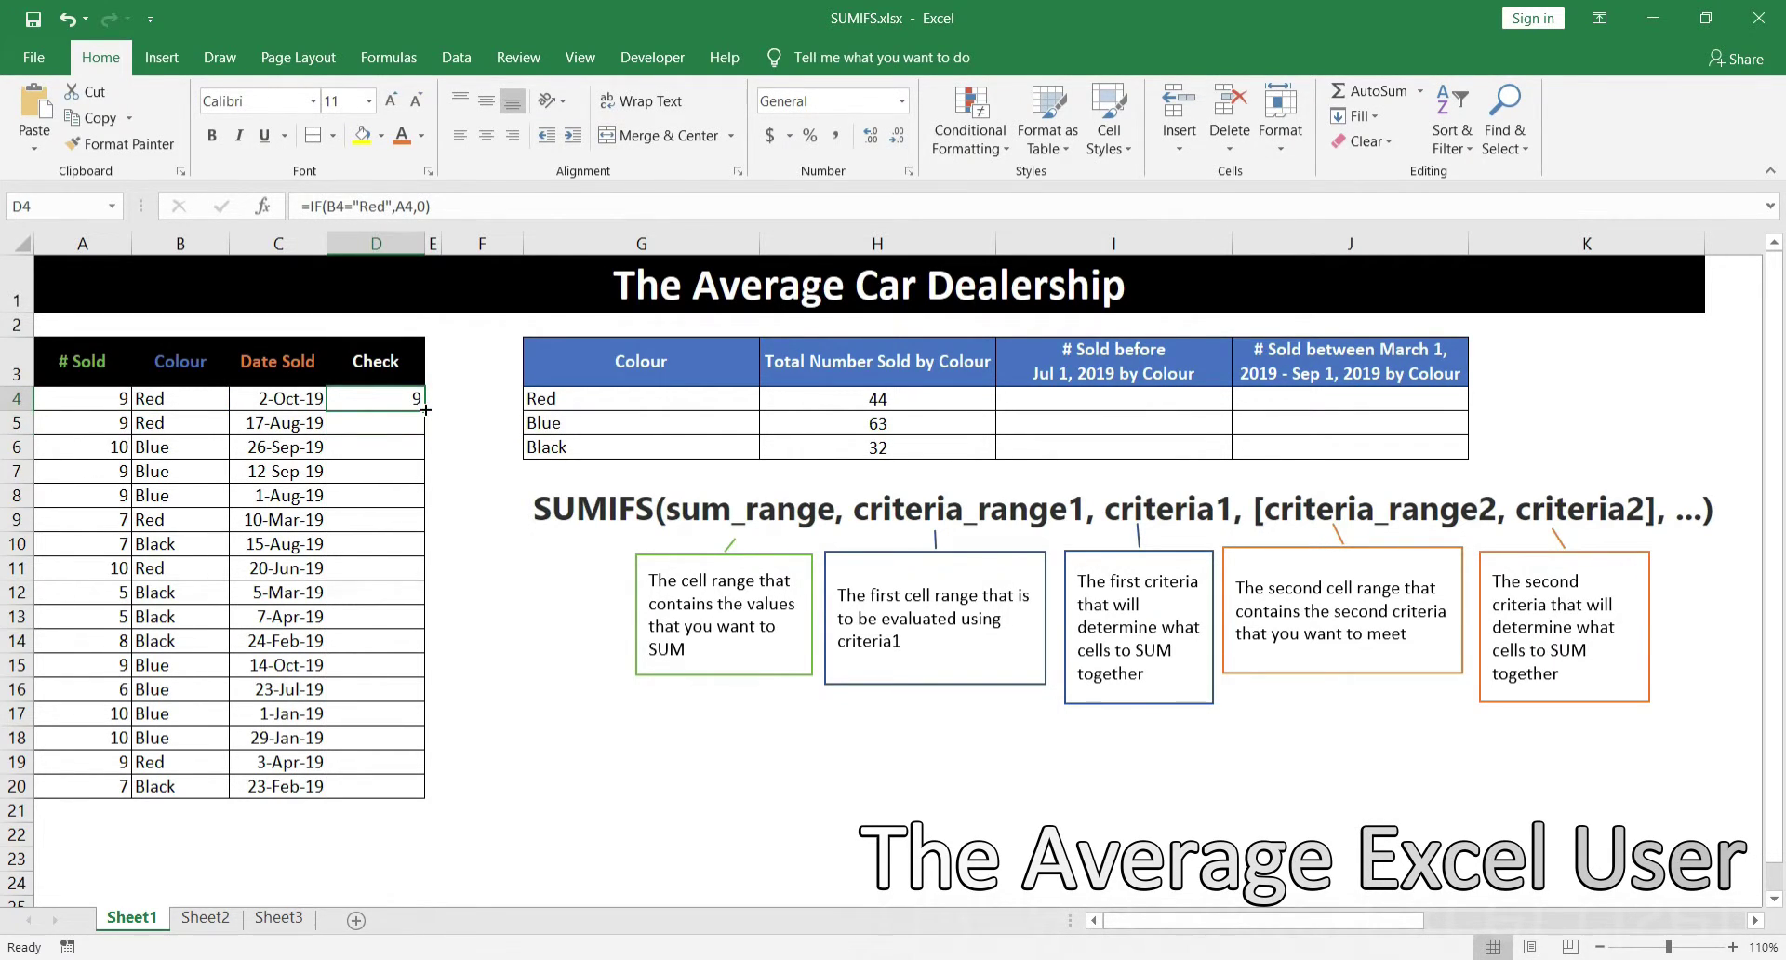
pyautogui.doubleClick(427, 407)
pyautogui.click(384, 841)
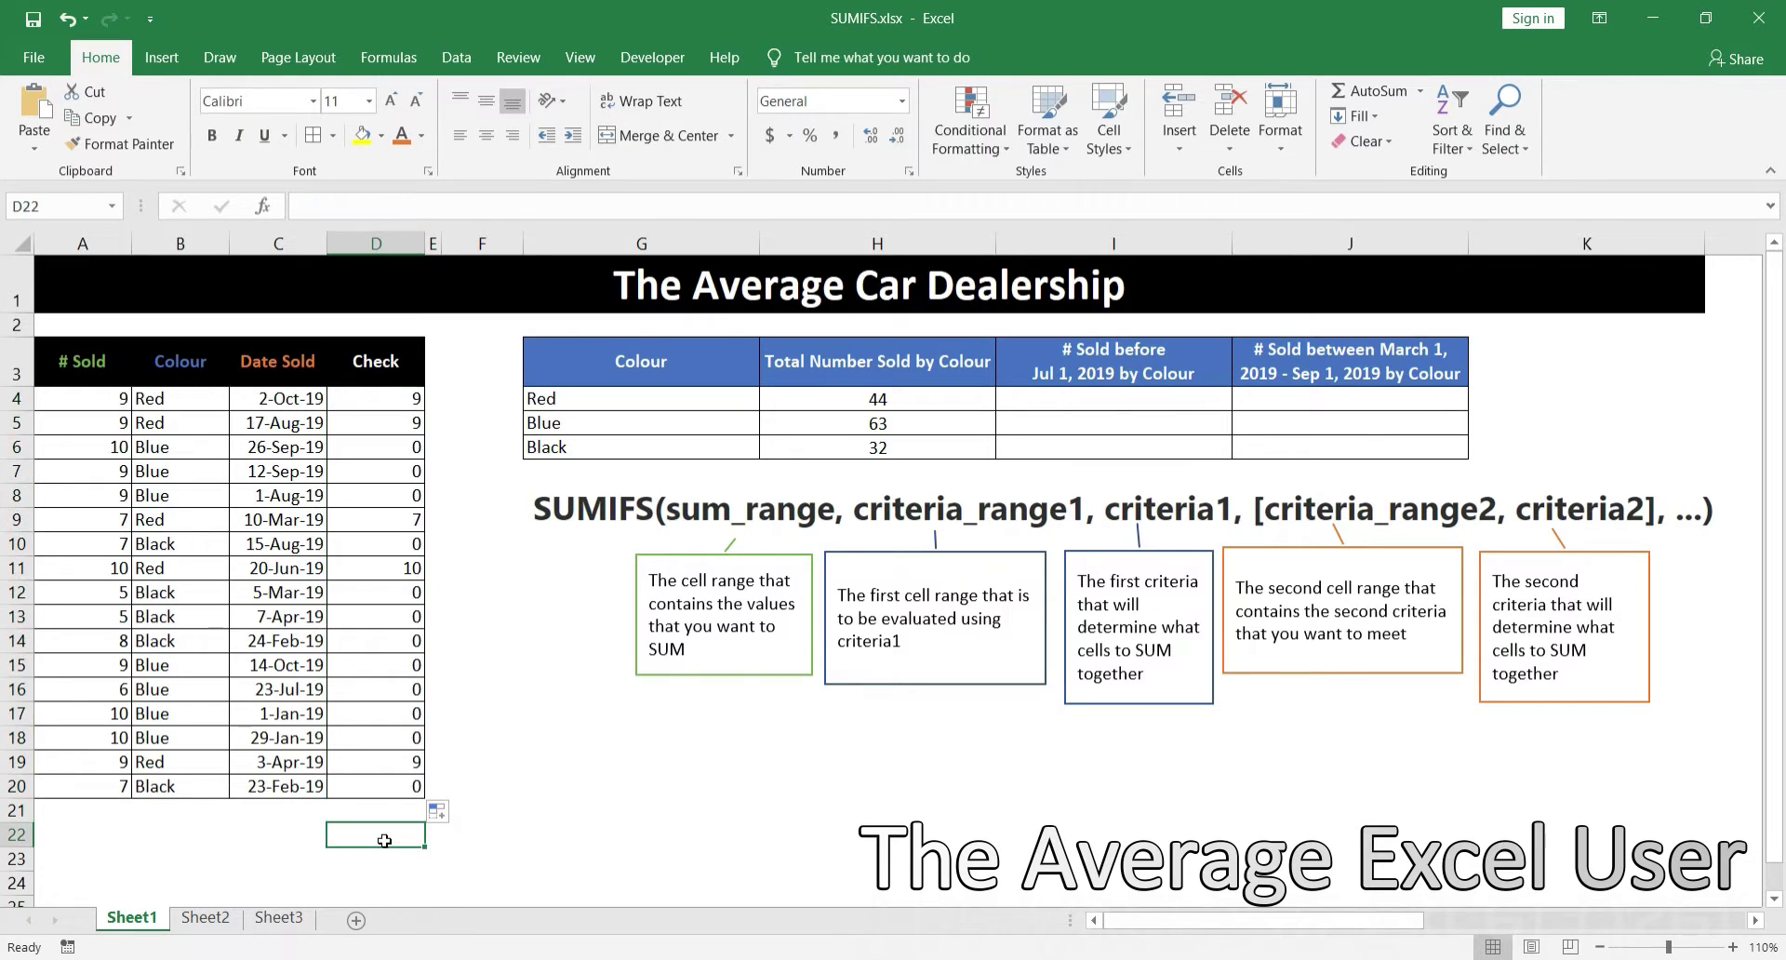
pyautogui.write('=sum')
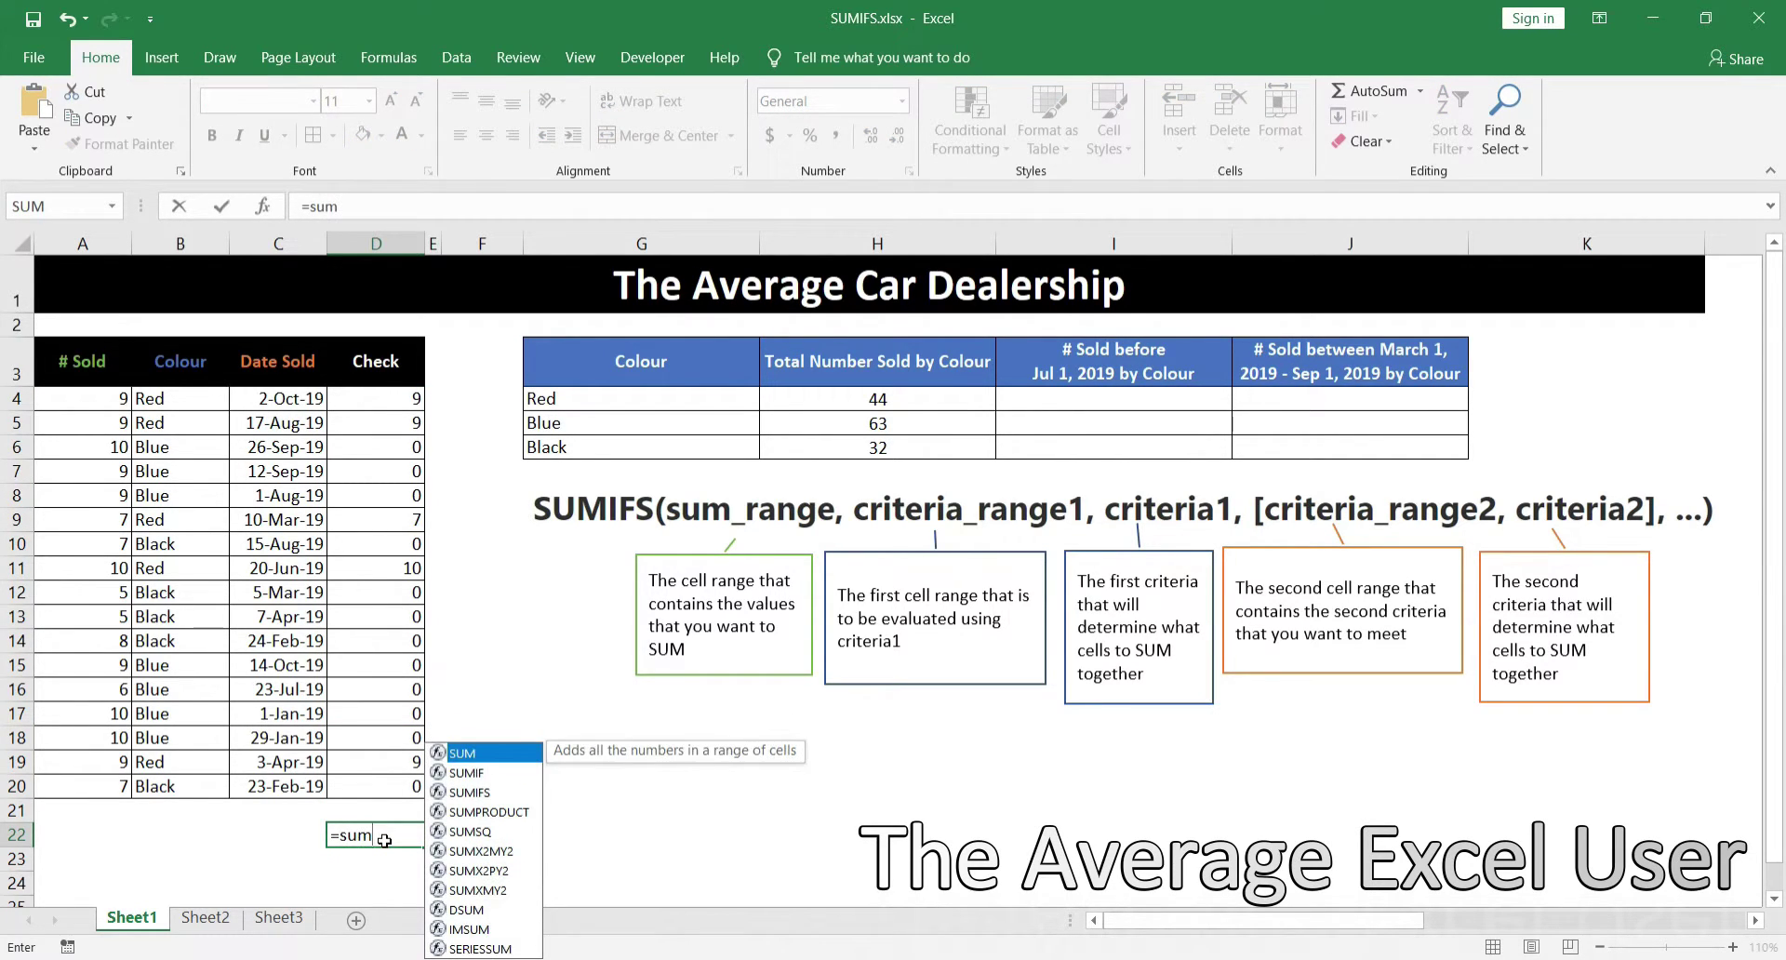
pyautogui.press('Tab')
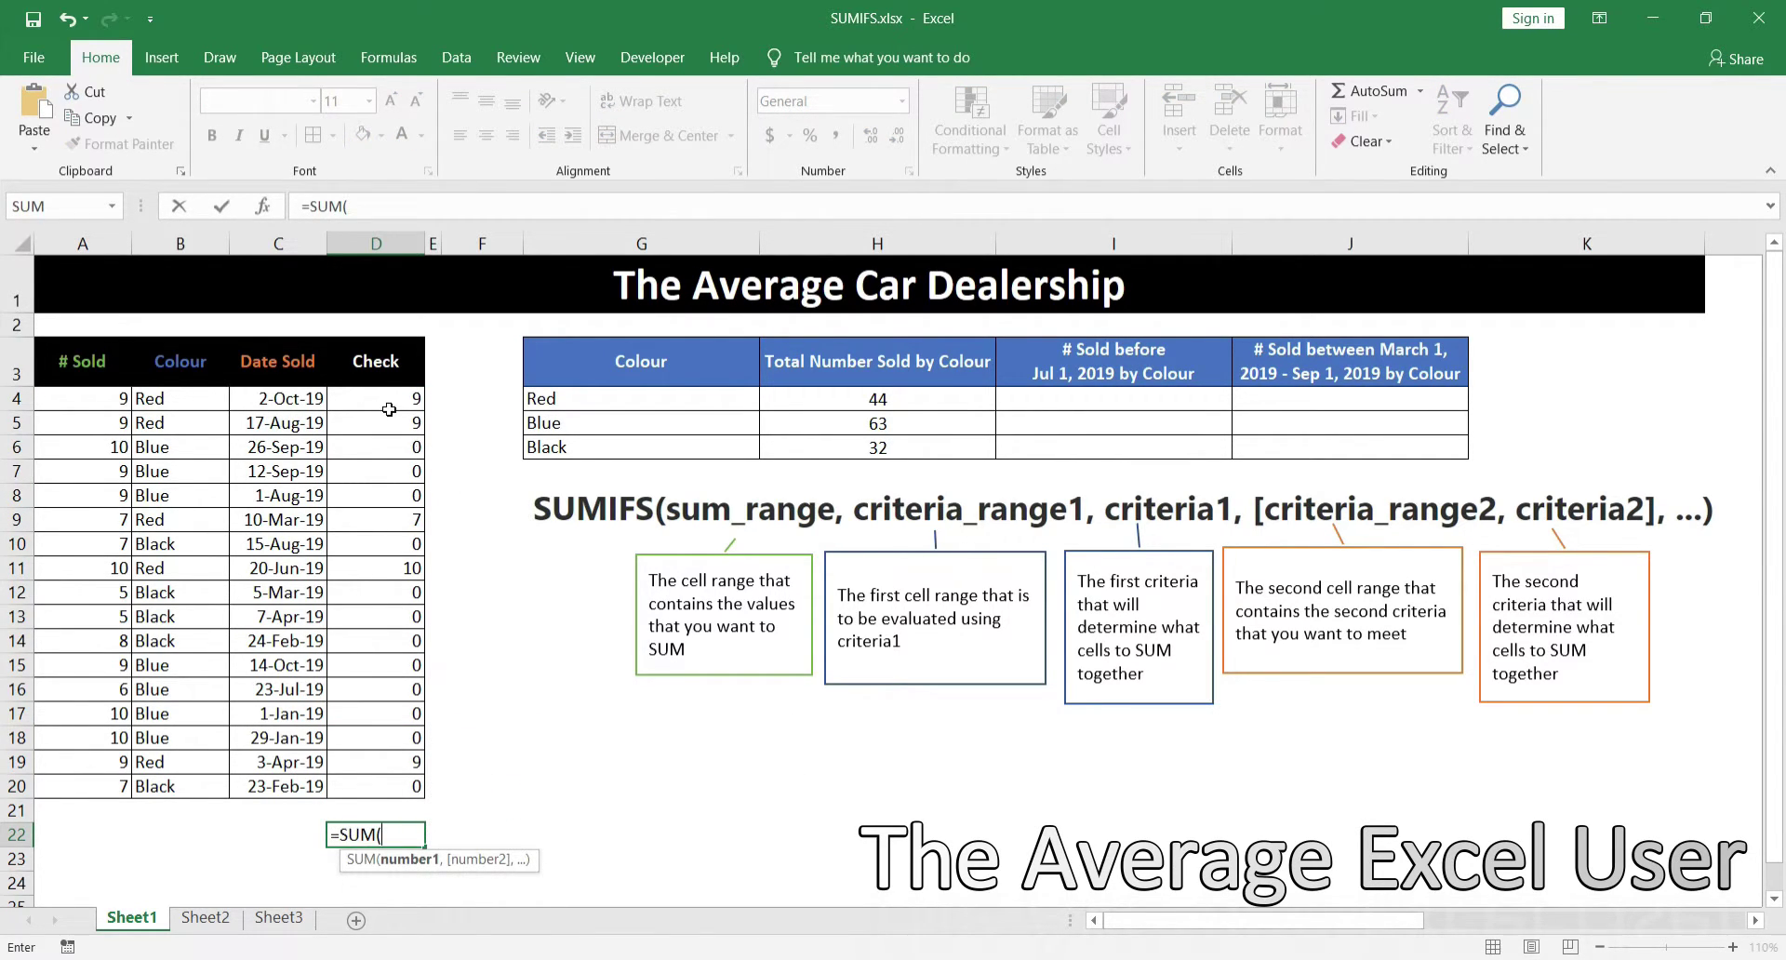
pyautogui.moveTo(394, 398); pyautogui.dragTo(396, 784)
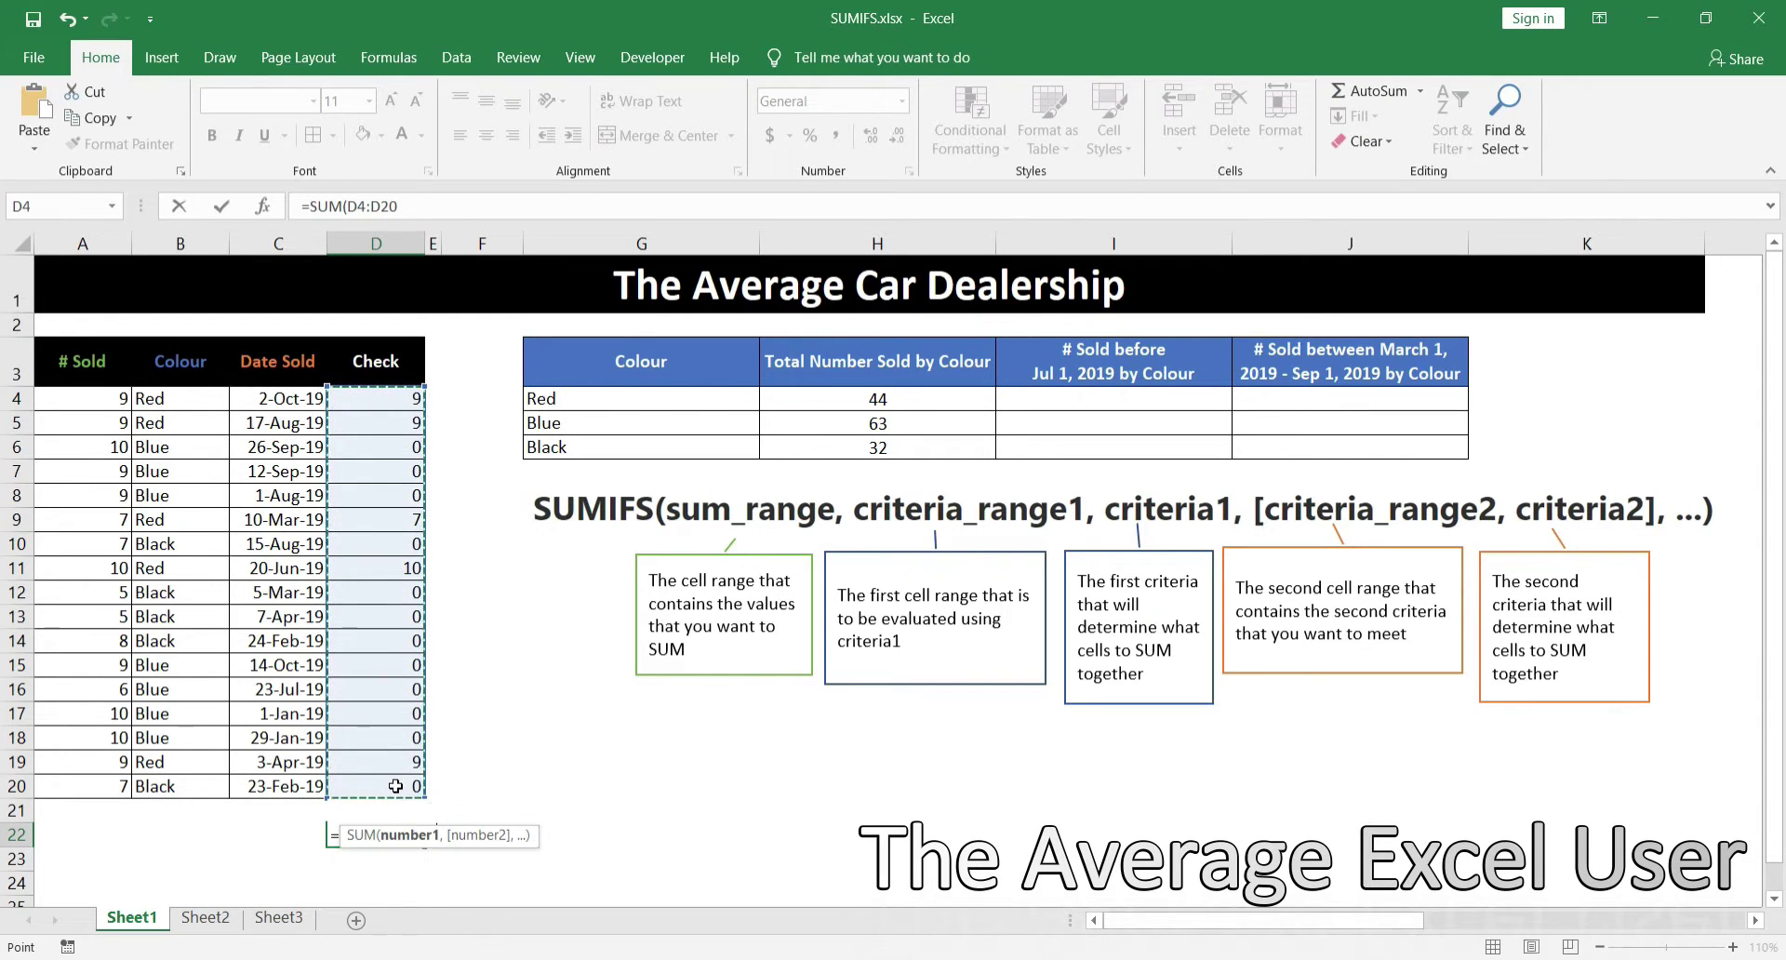
pyautogui.press('Return')
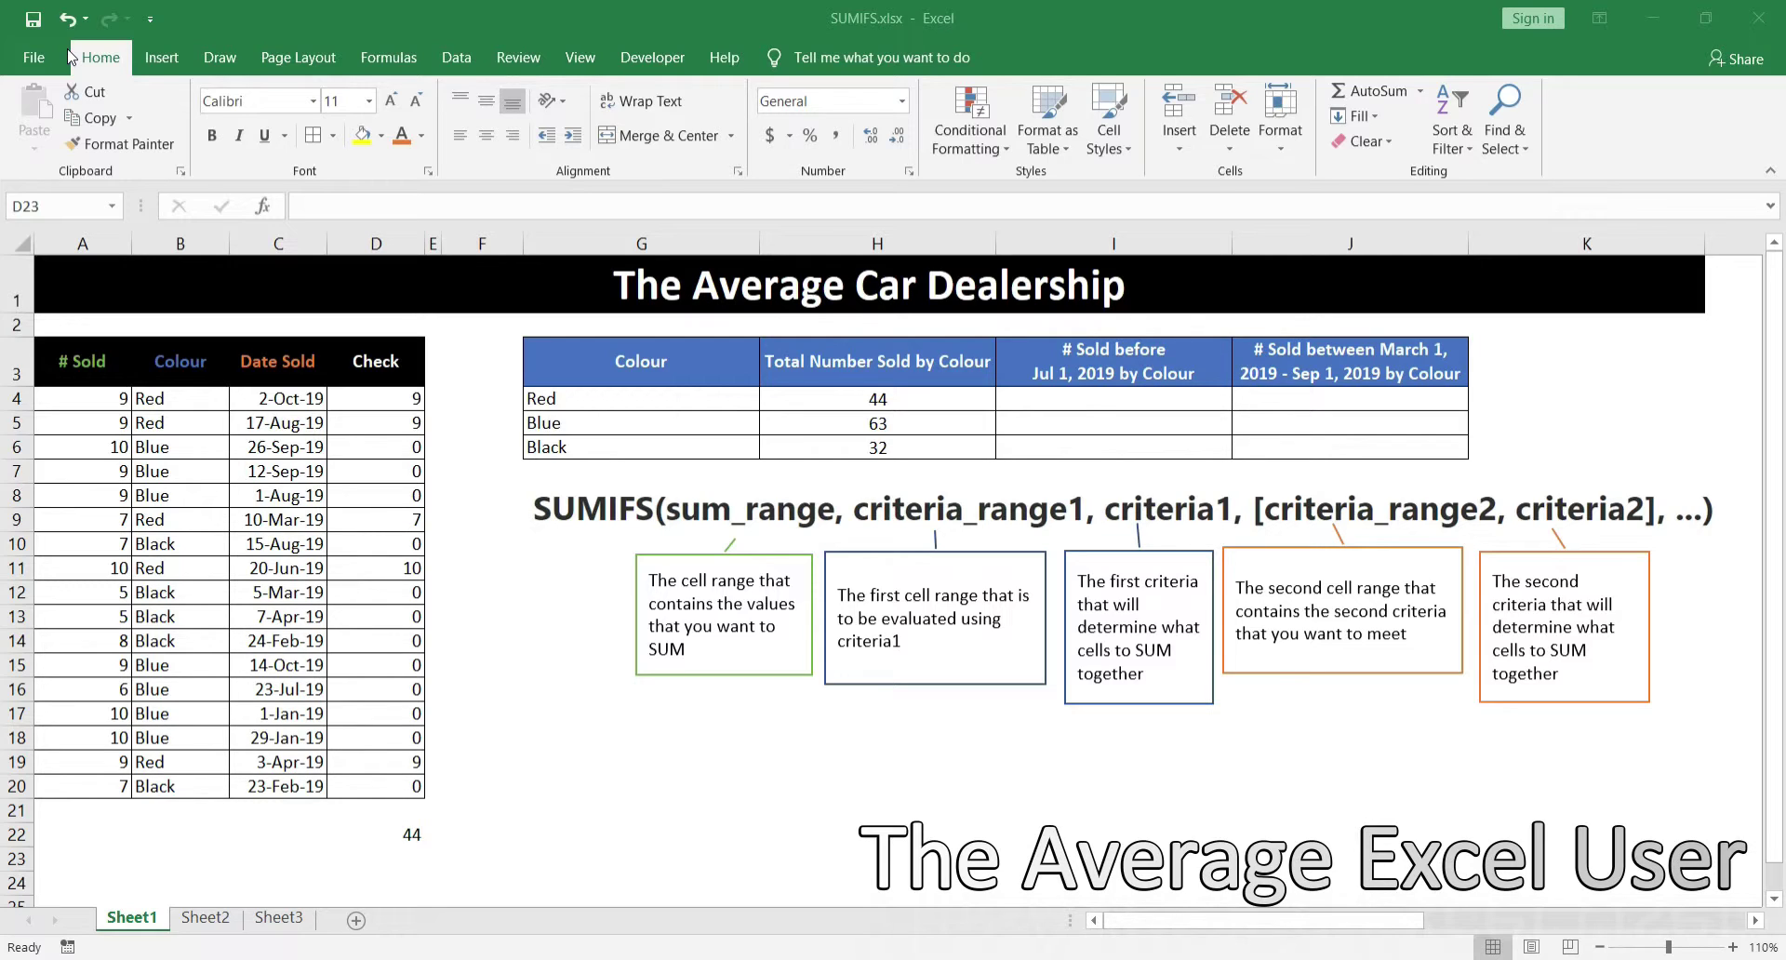
# - Copy the Red row's total formula from H4 into I4 under # Sold before Jul 1, 2019 by Colour
pyautogui.click(941, 406)
pyautogui.click(941, 405)
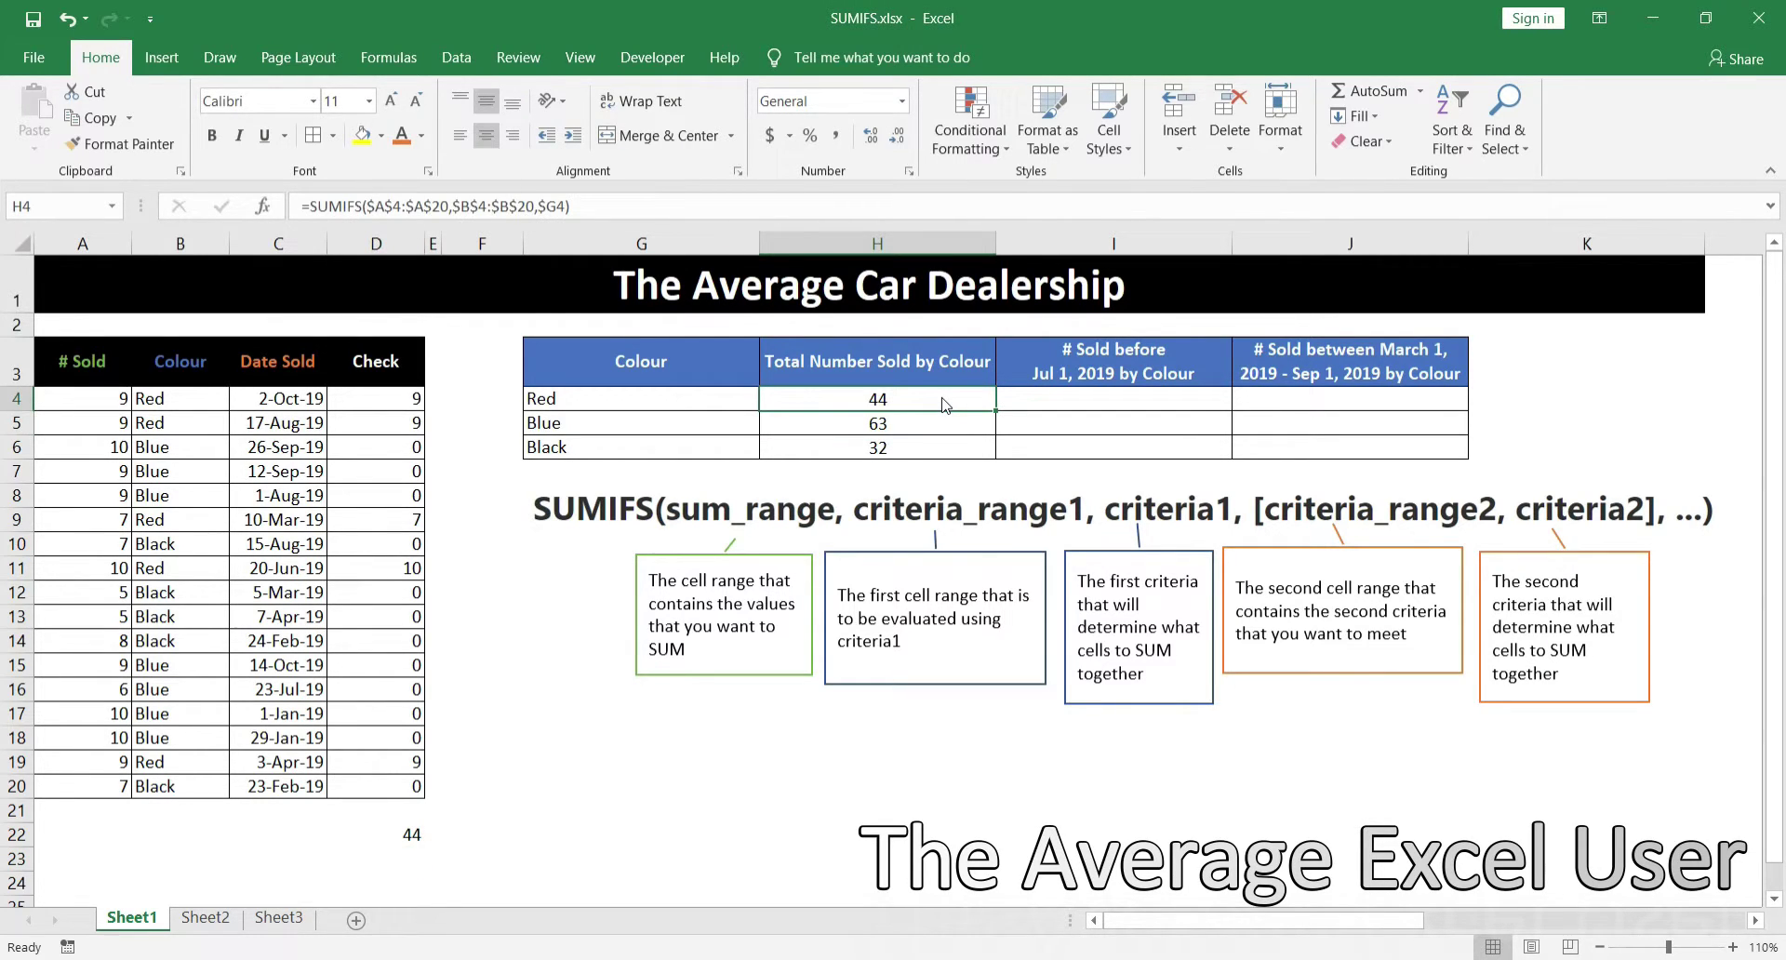
pyautogui.hotkey('ctrl', 'c')
pyautogui.click(1041, 400)
pyautogui.hotkey('ctrl', 'v')
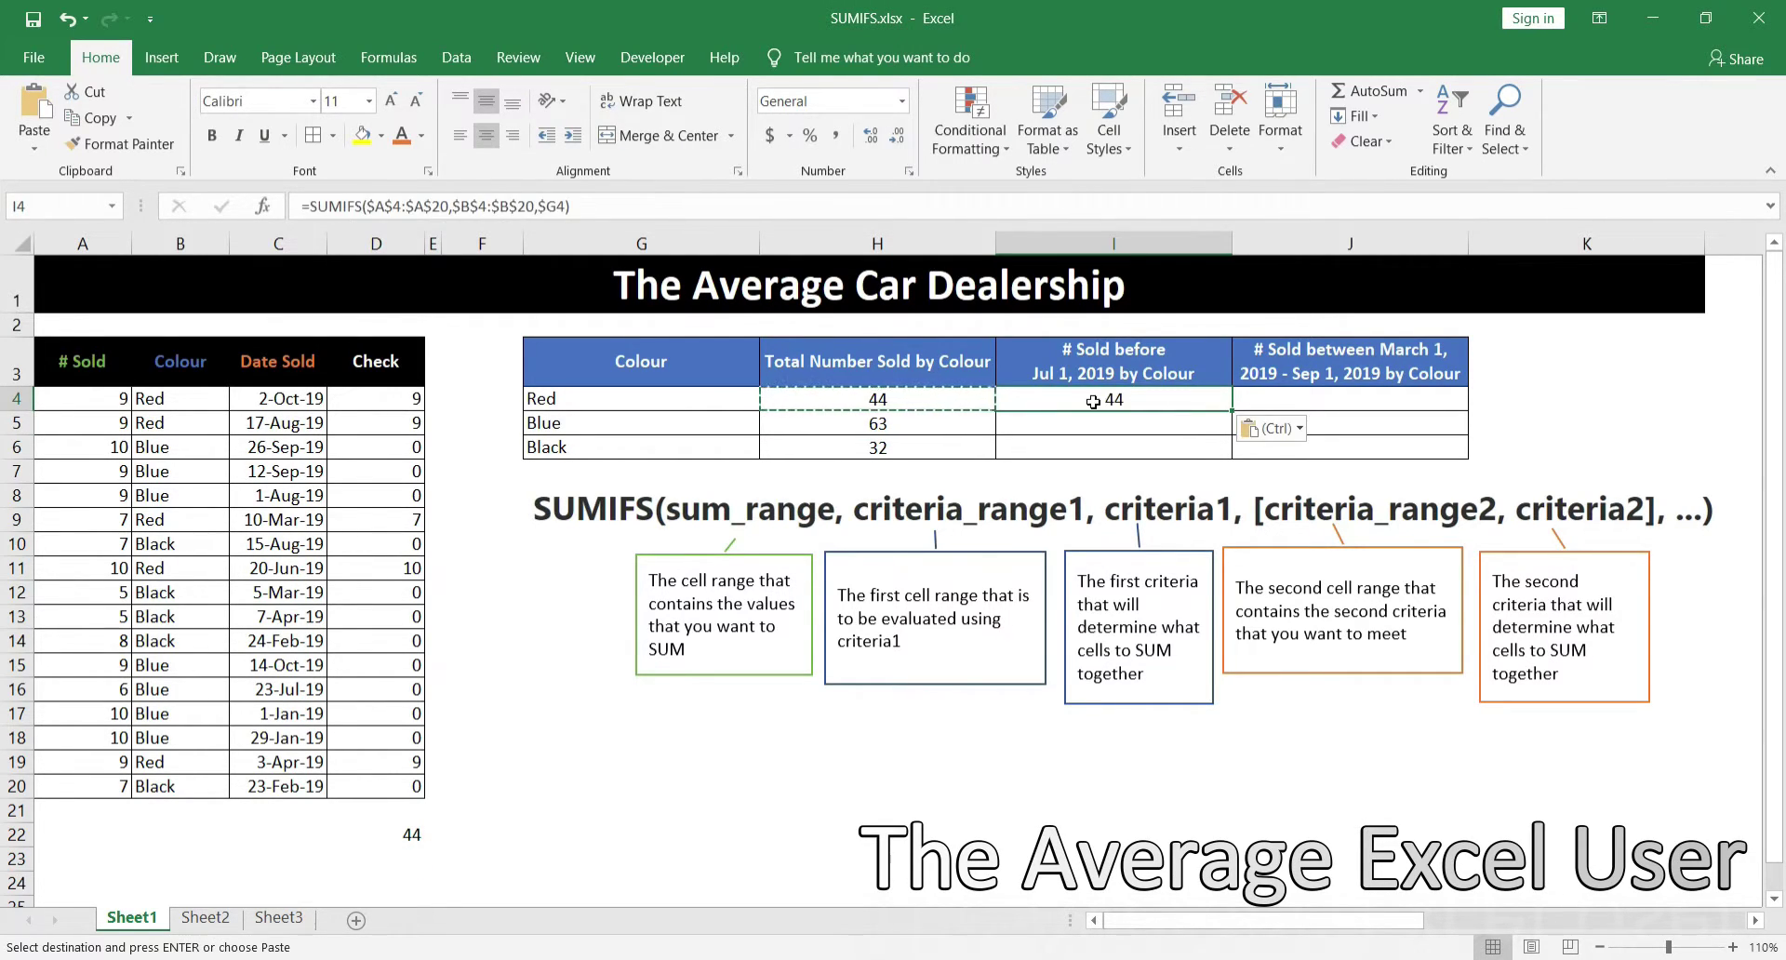
# - Add the Date Sold range $C$4:$C$20 as an absolute second criteria range in the I4 SUMIFS formula
pyautogui.doubleClick(1140, 401)
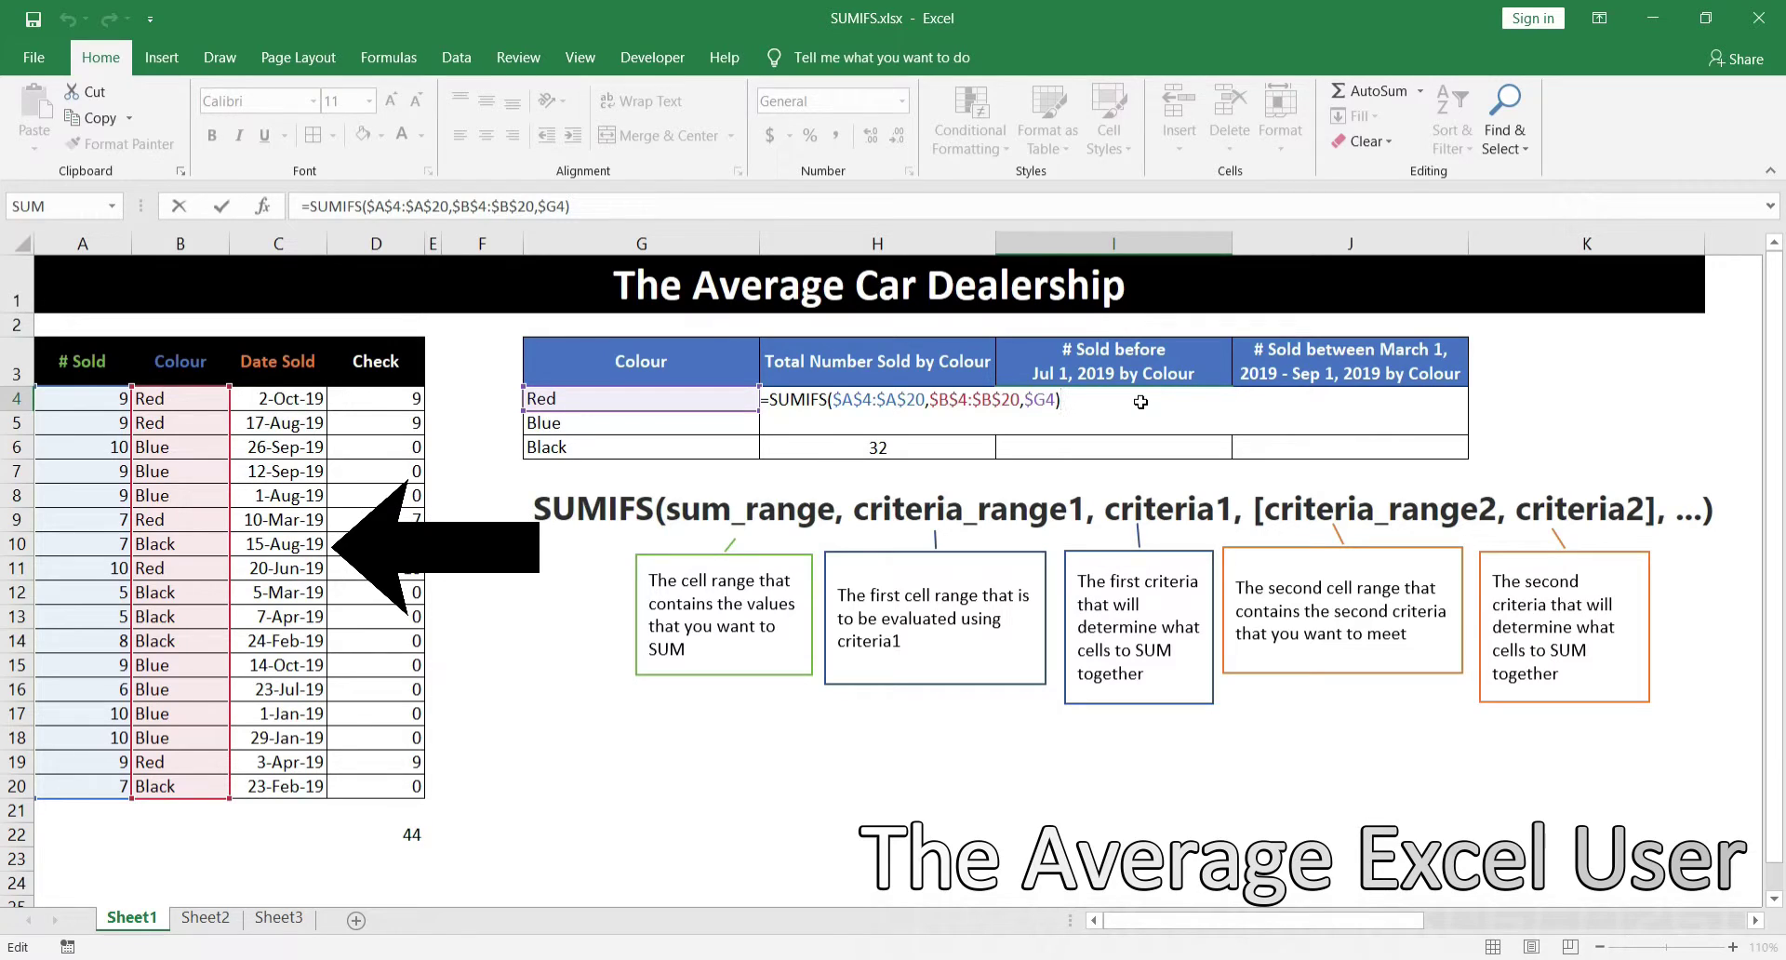
pyautogui.press('Left')
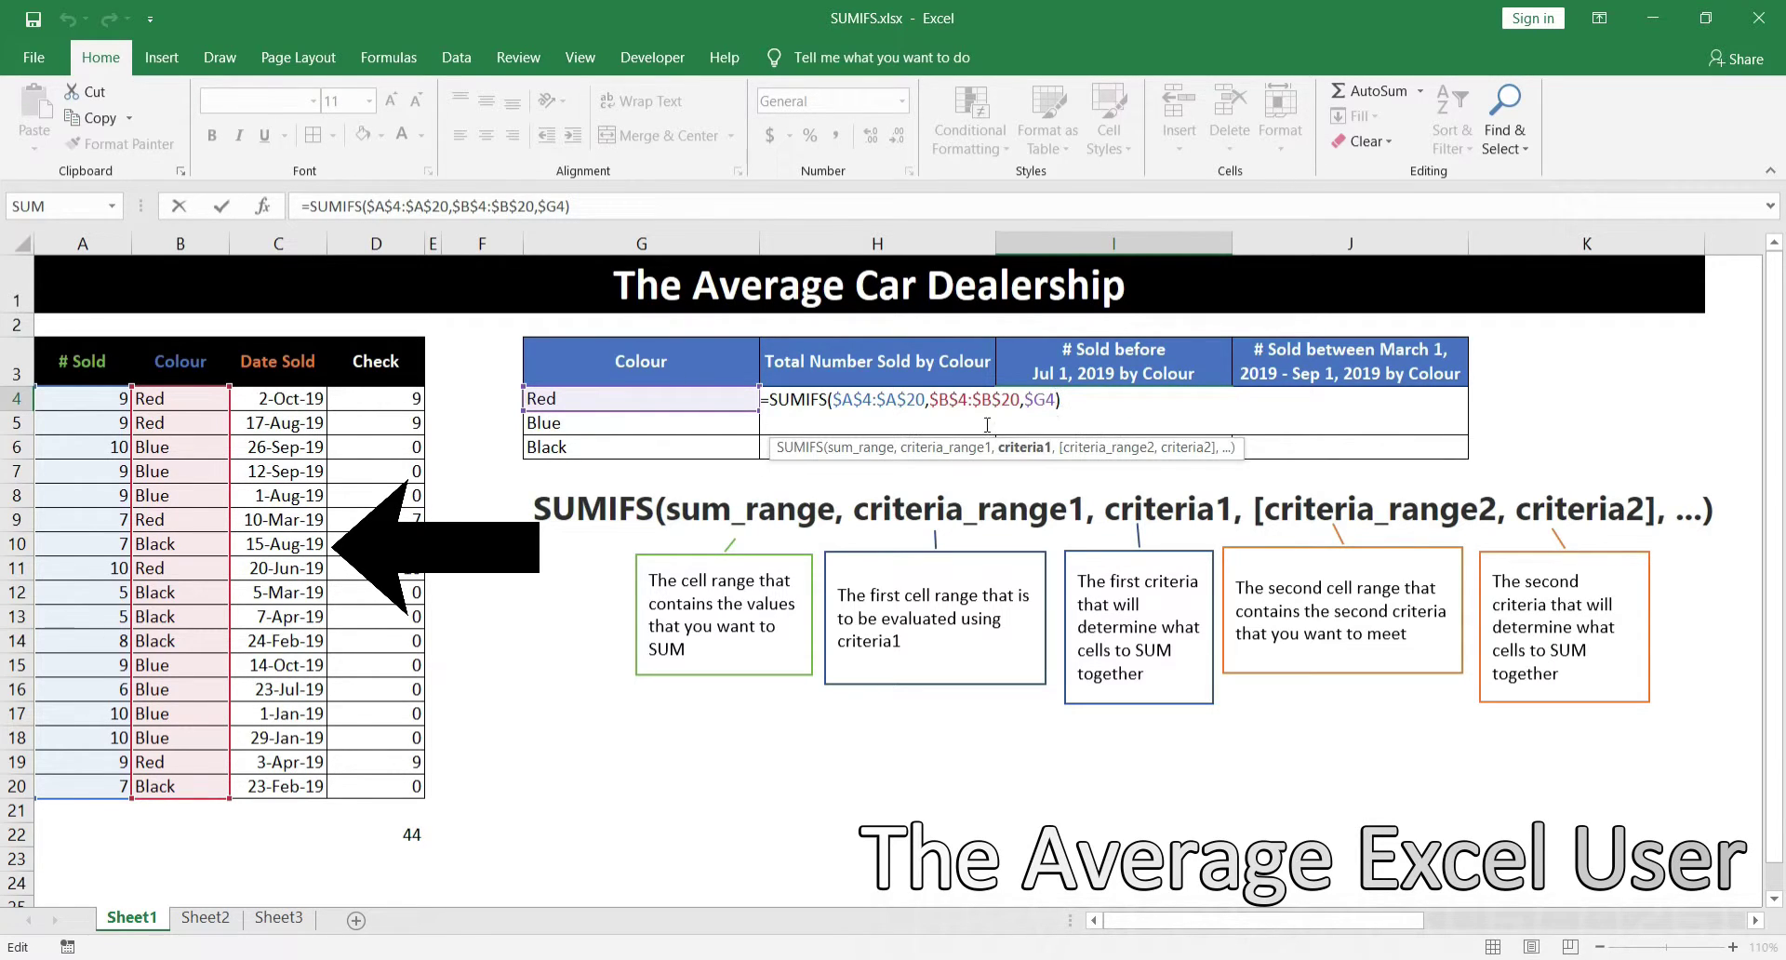
pyautogui.write(',')
pyautogui.moveTo(278, 399); pyautogui.dragTo(286, 773)
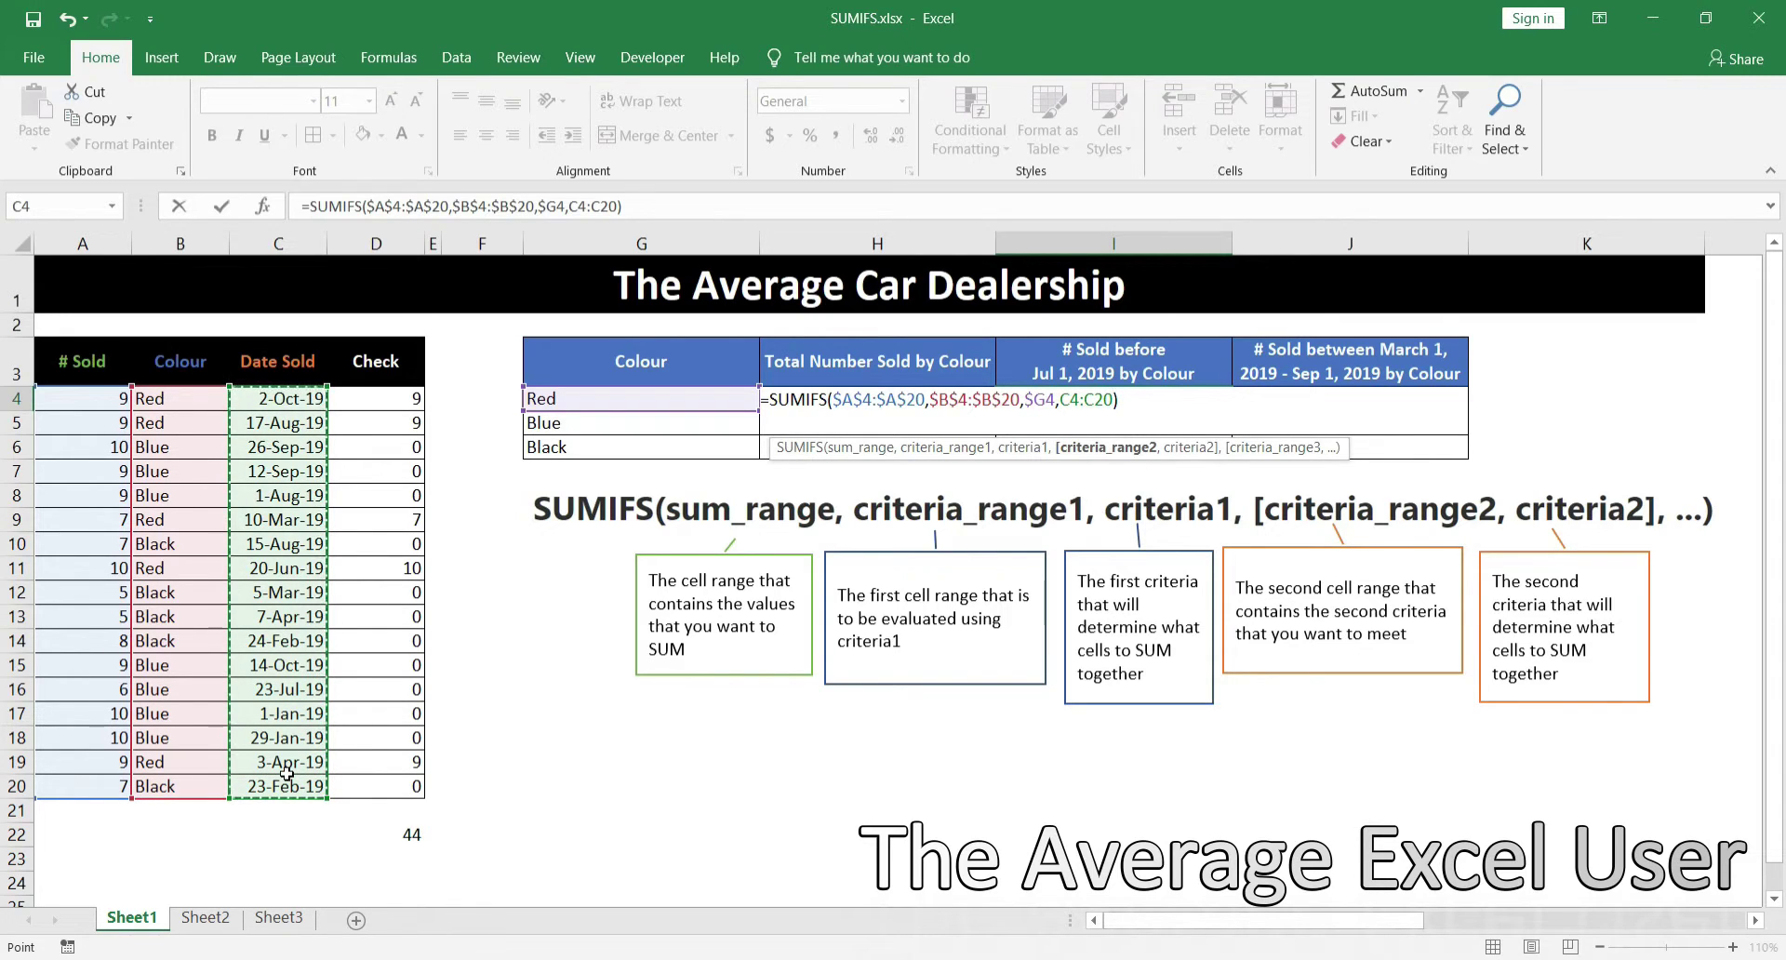
pyautogui.press('F4')
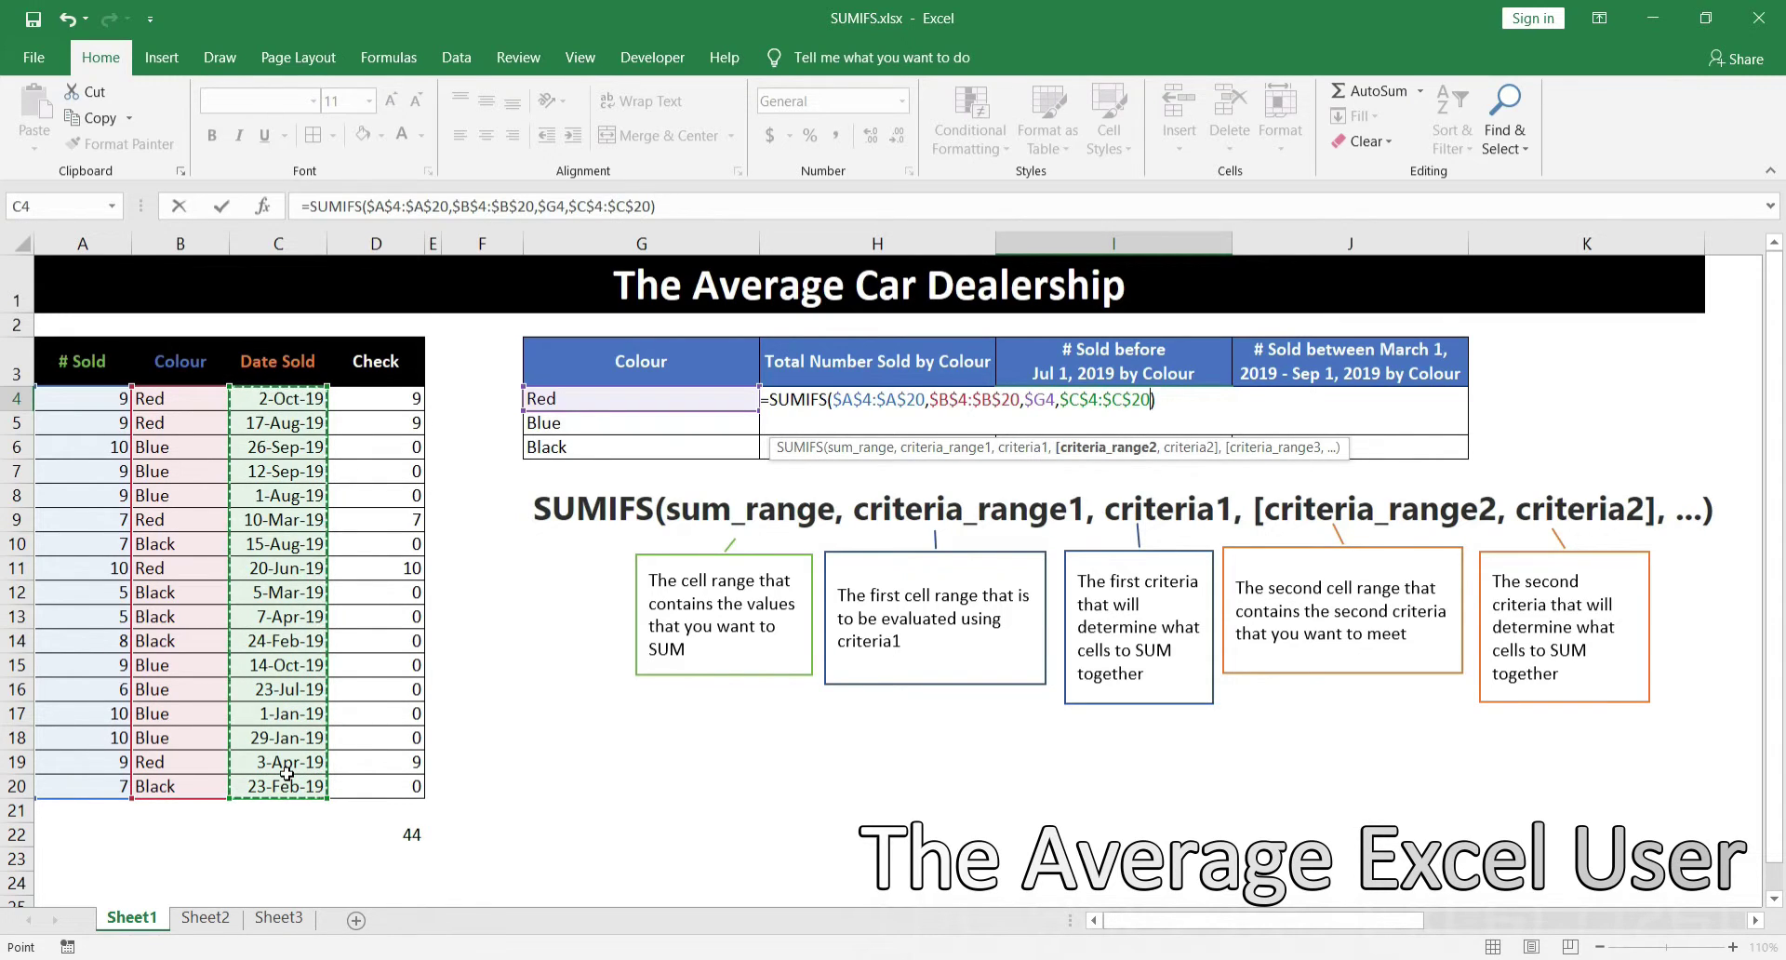
pyautogui.write(',')
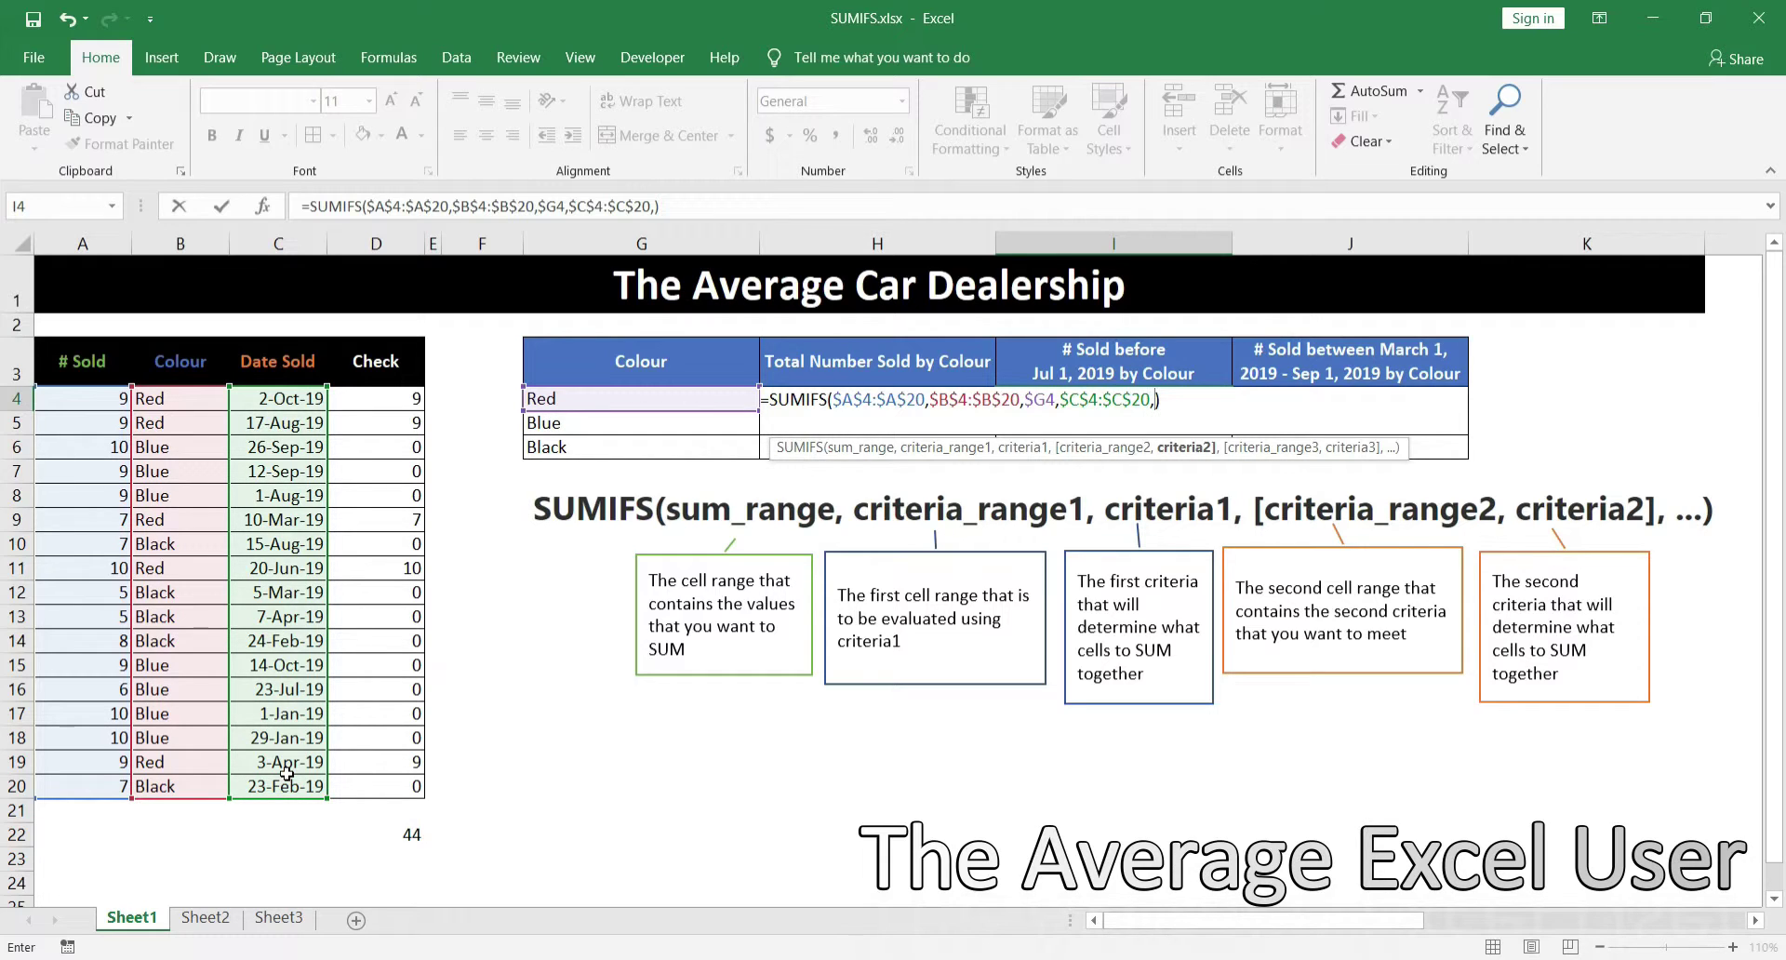
# - Complete the I4 formula with "<"&DATE(2019,7,1) as the second criterion and commit it
pyautogui.write('DATE(')
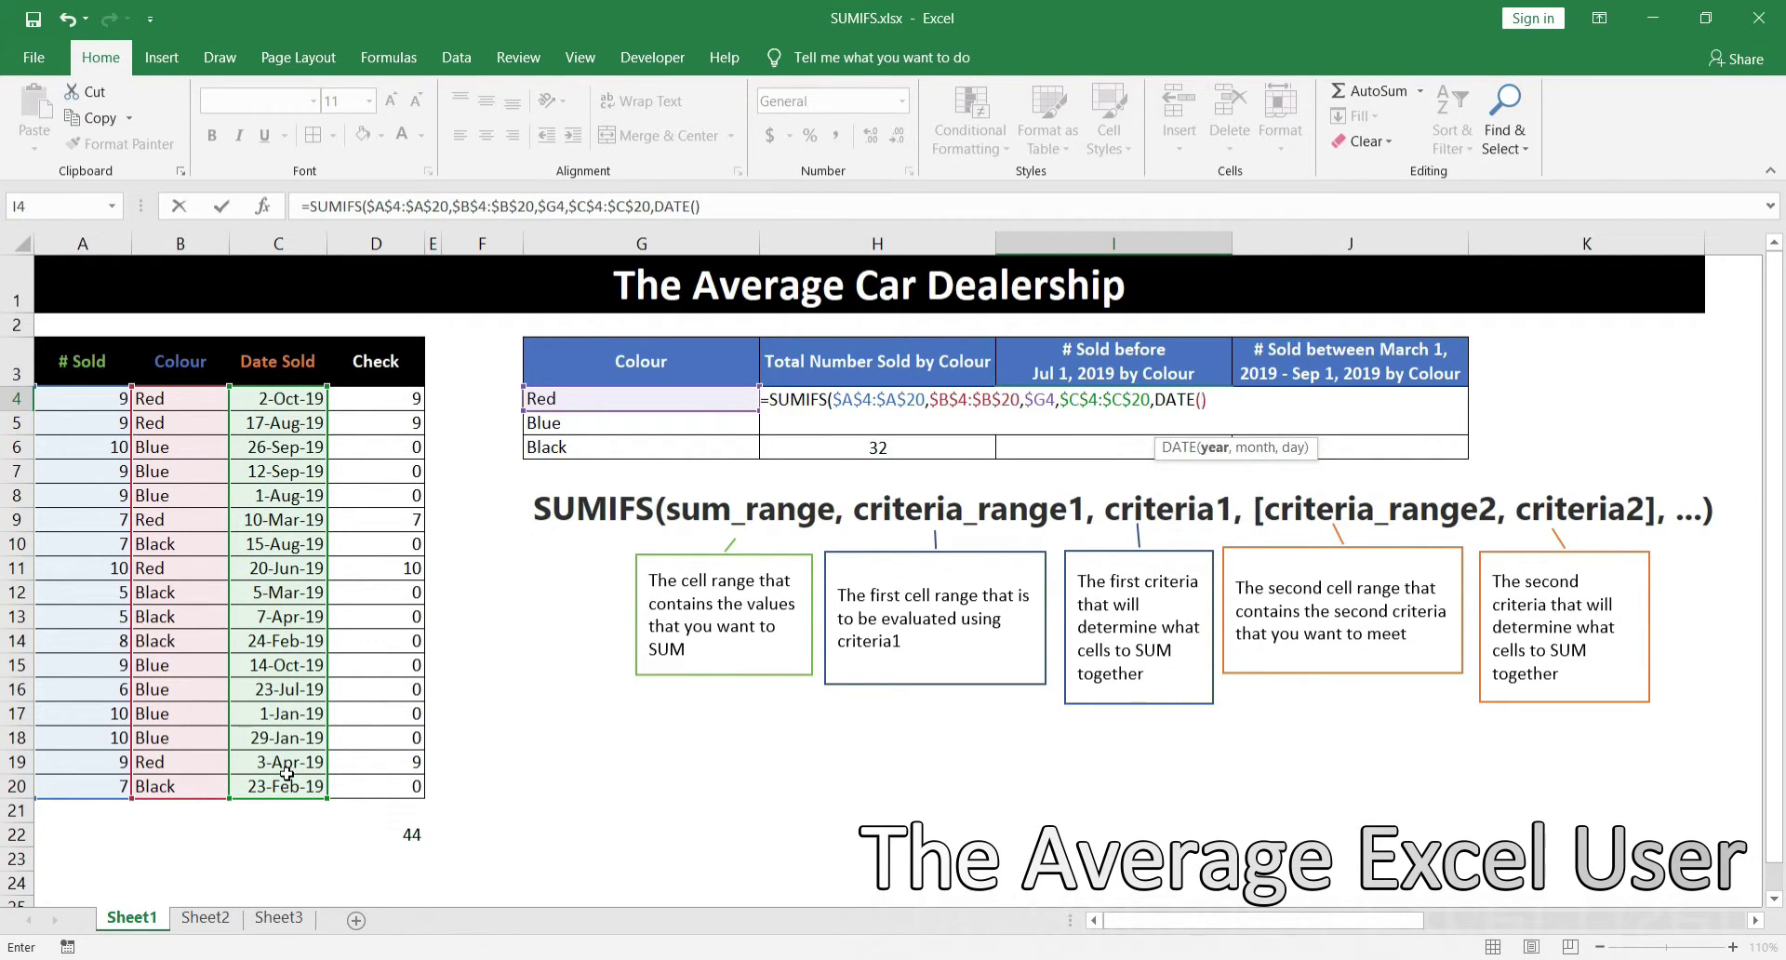
pyautogui.write('2019,')
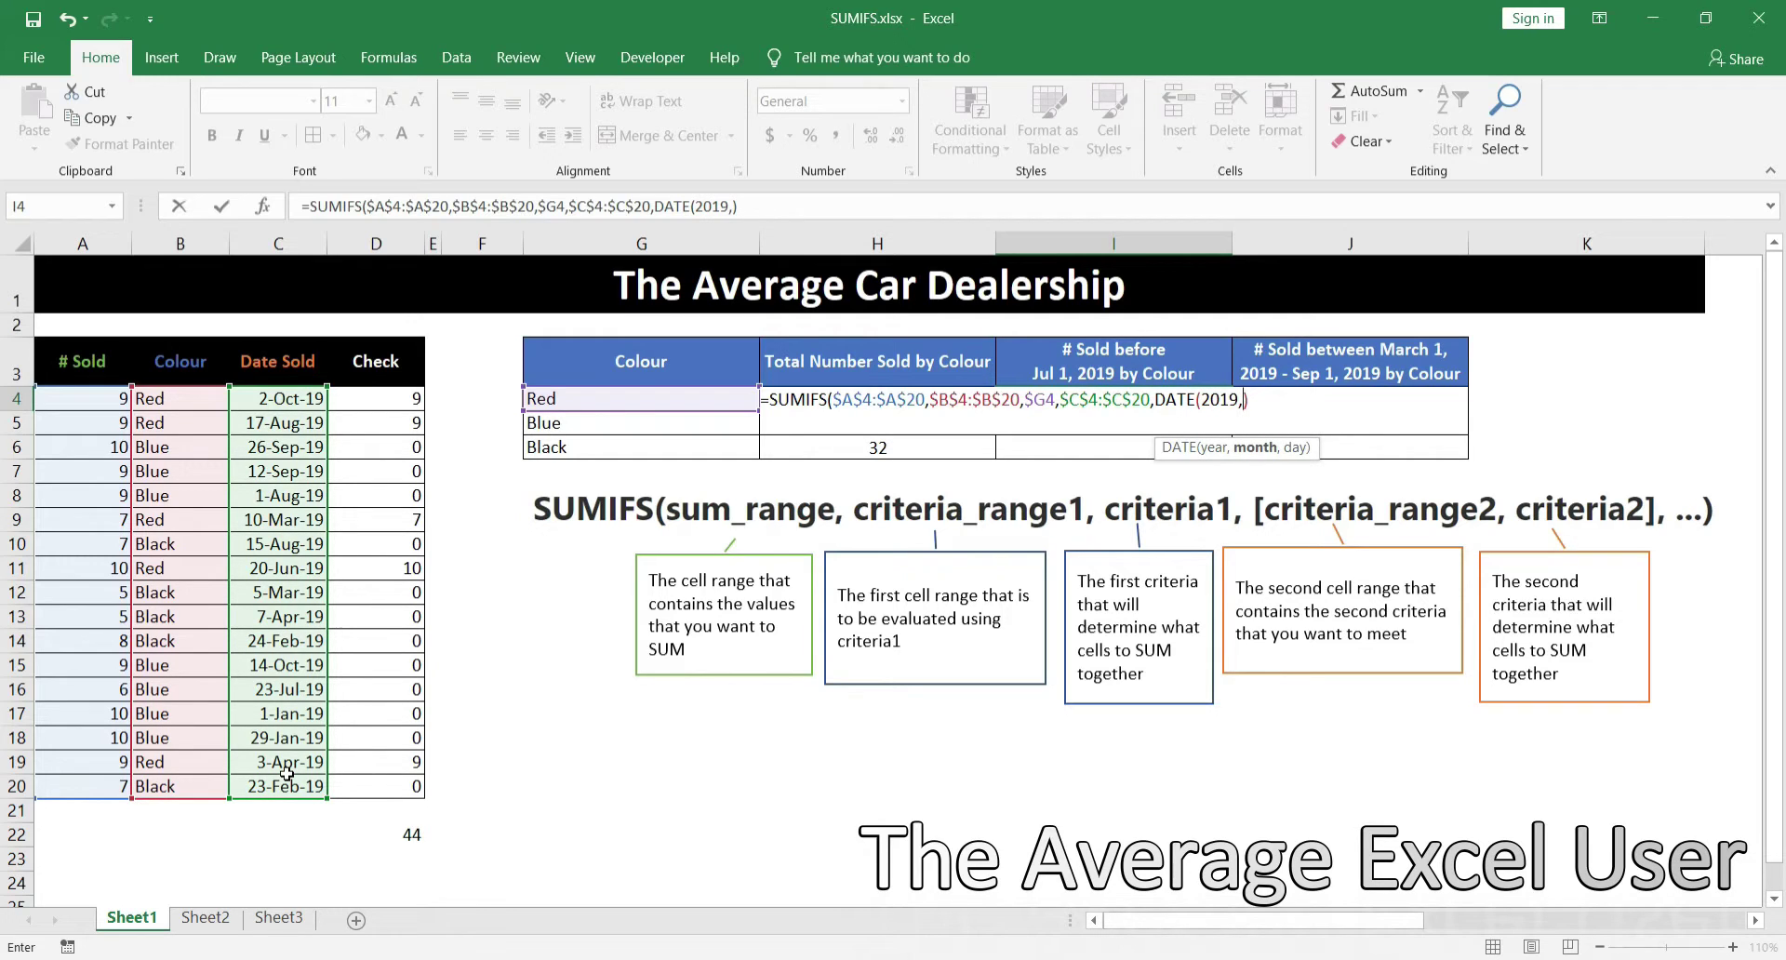
pyautogui.write('7,1')
pyautogui.click(1155, 399)
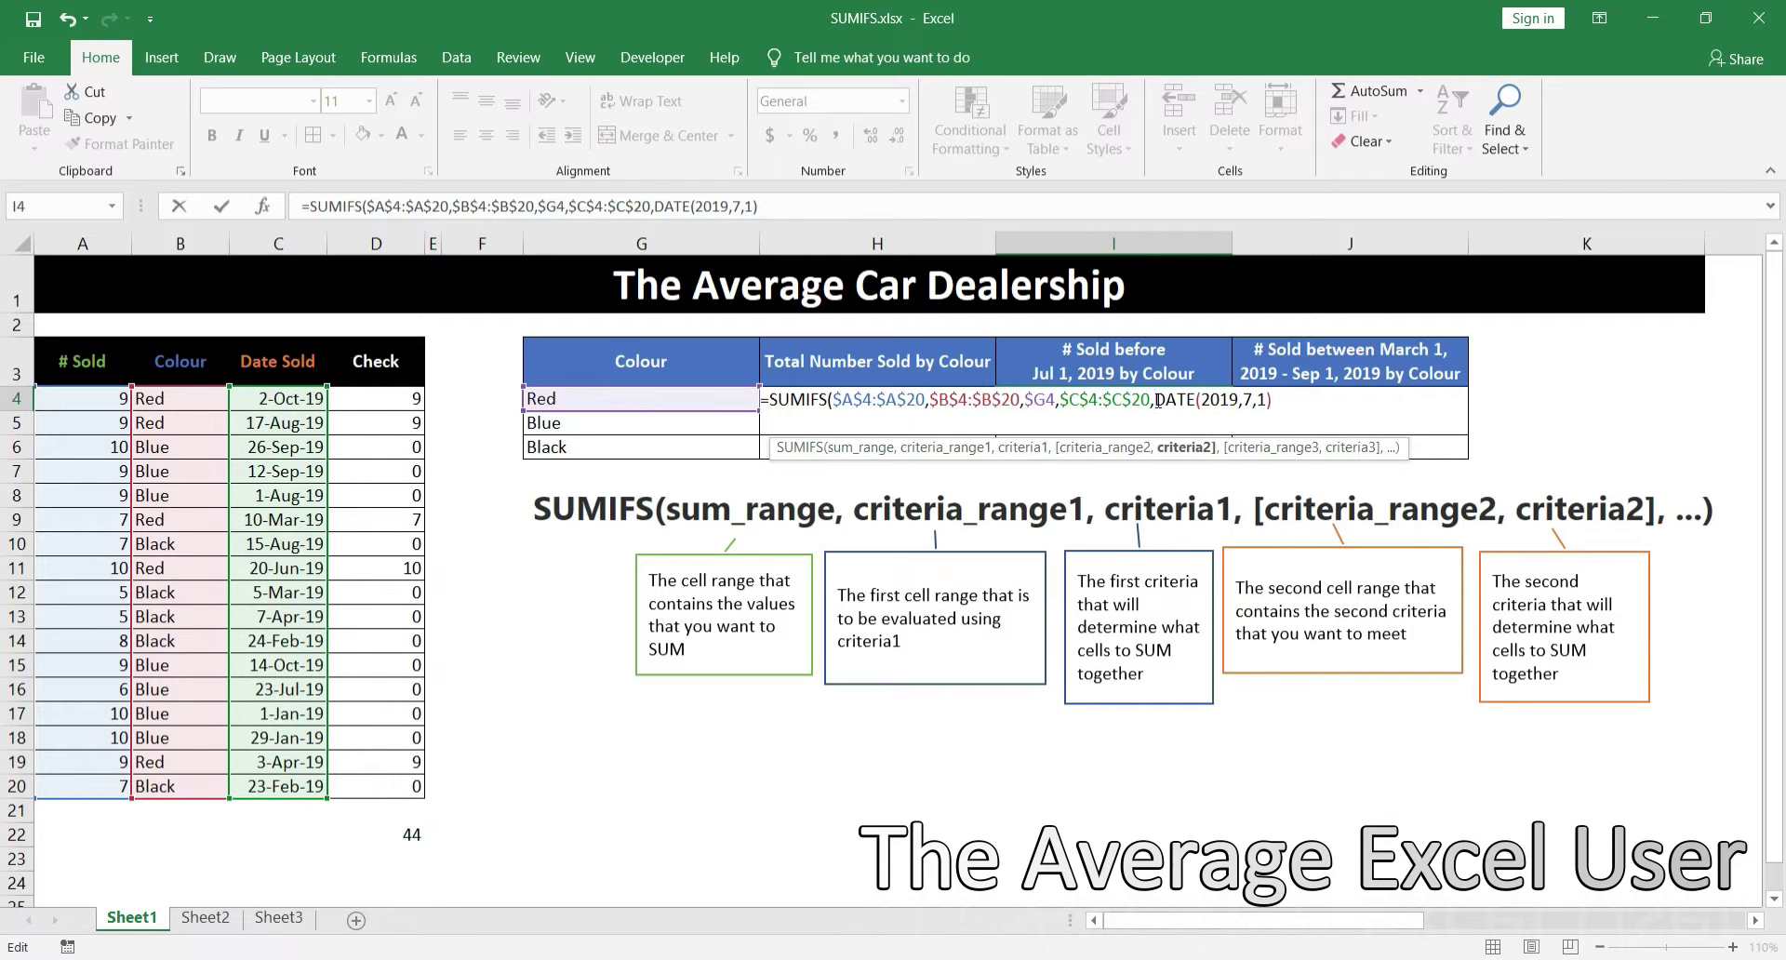
pyautogui.write('"<')
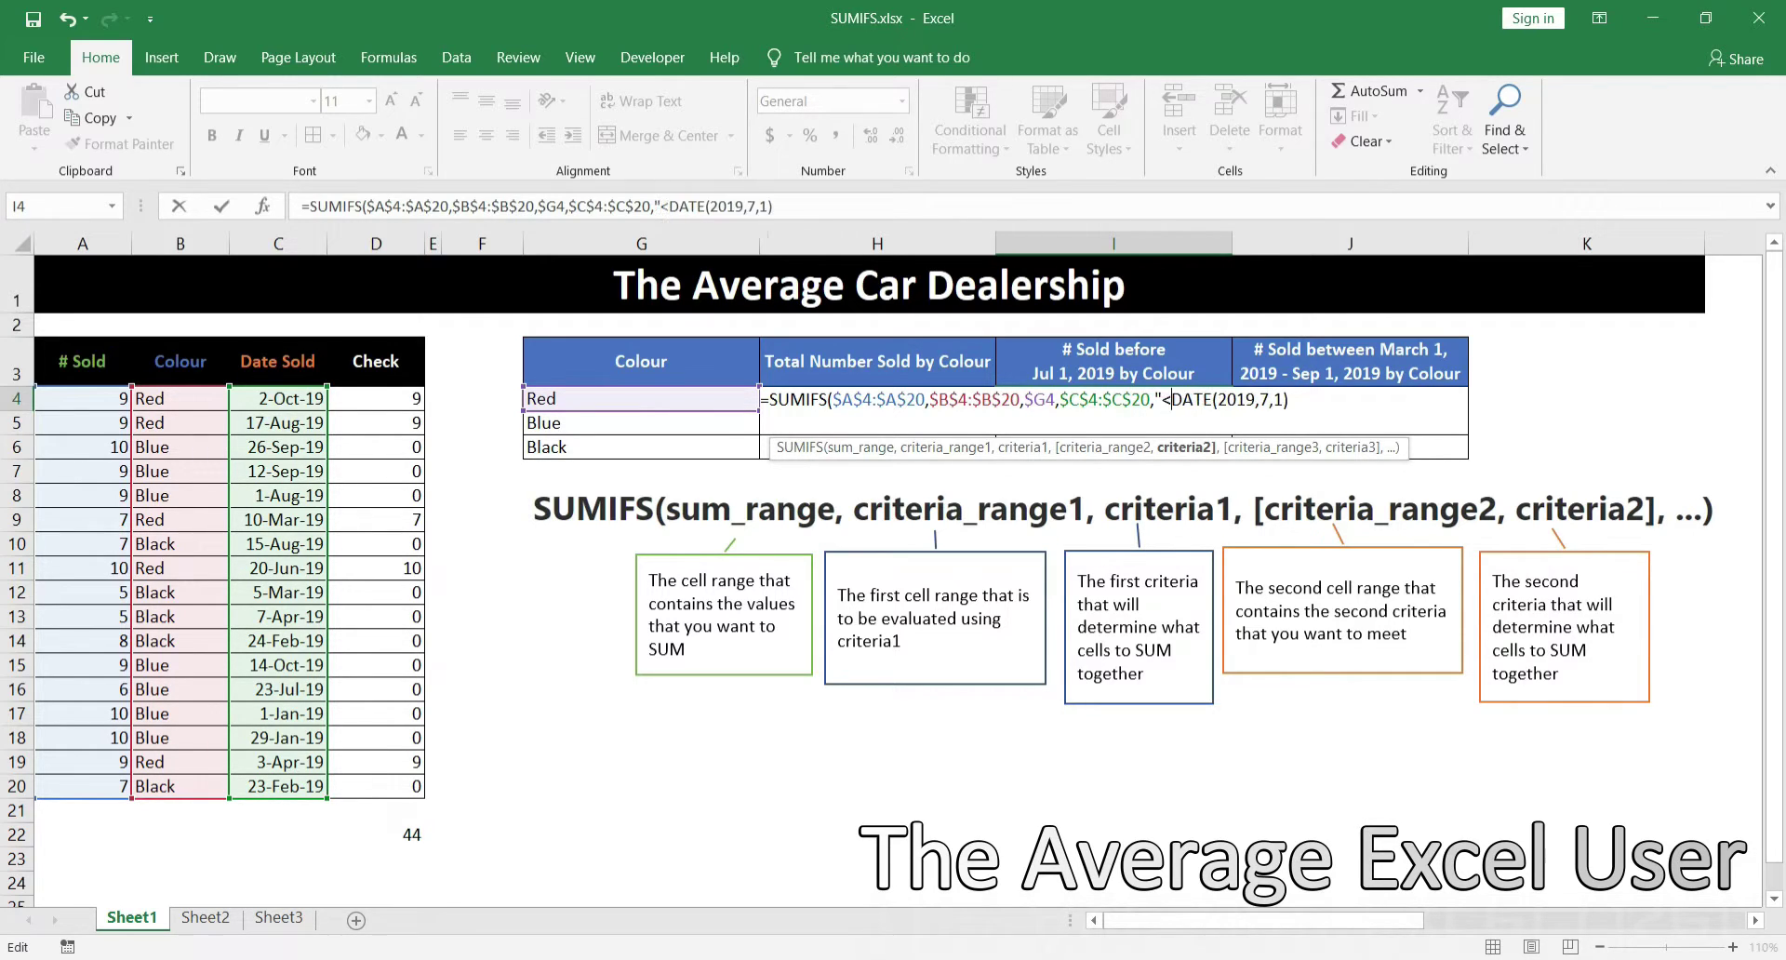
pyautogui.write('"')
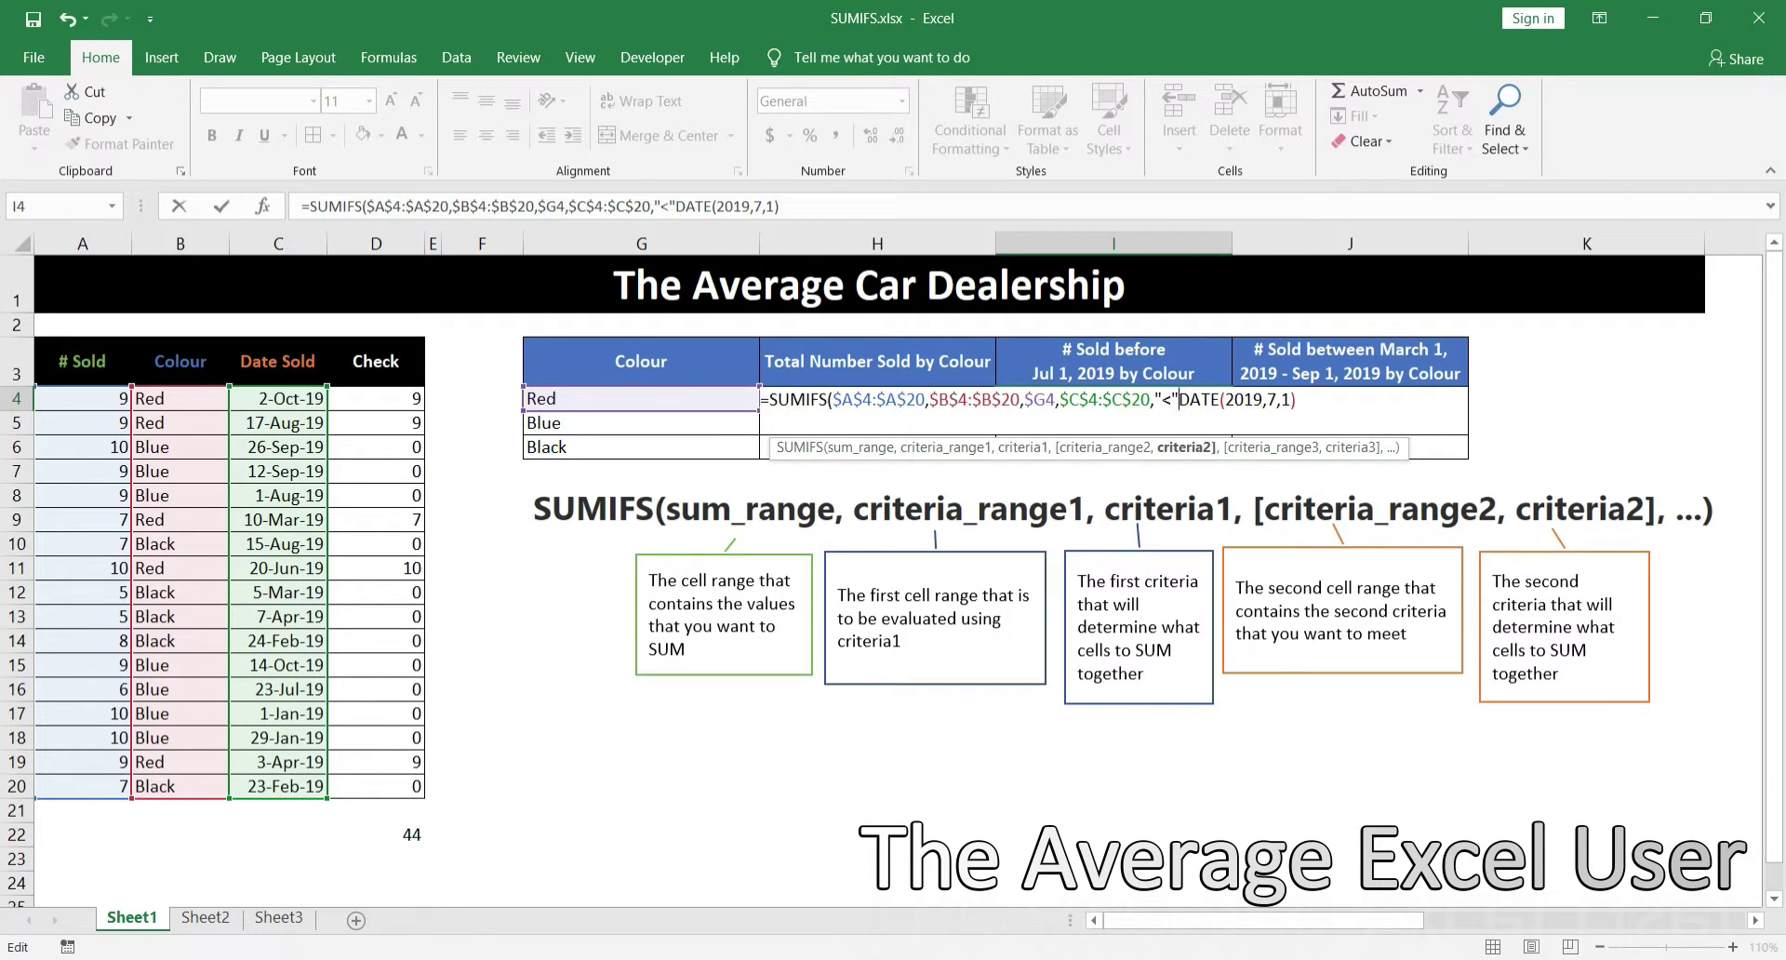
pyautogui.write('&')
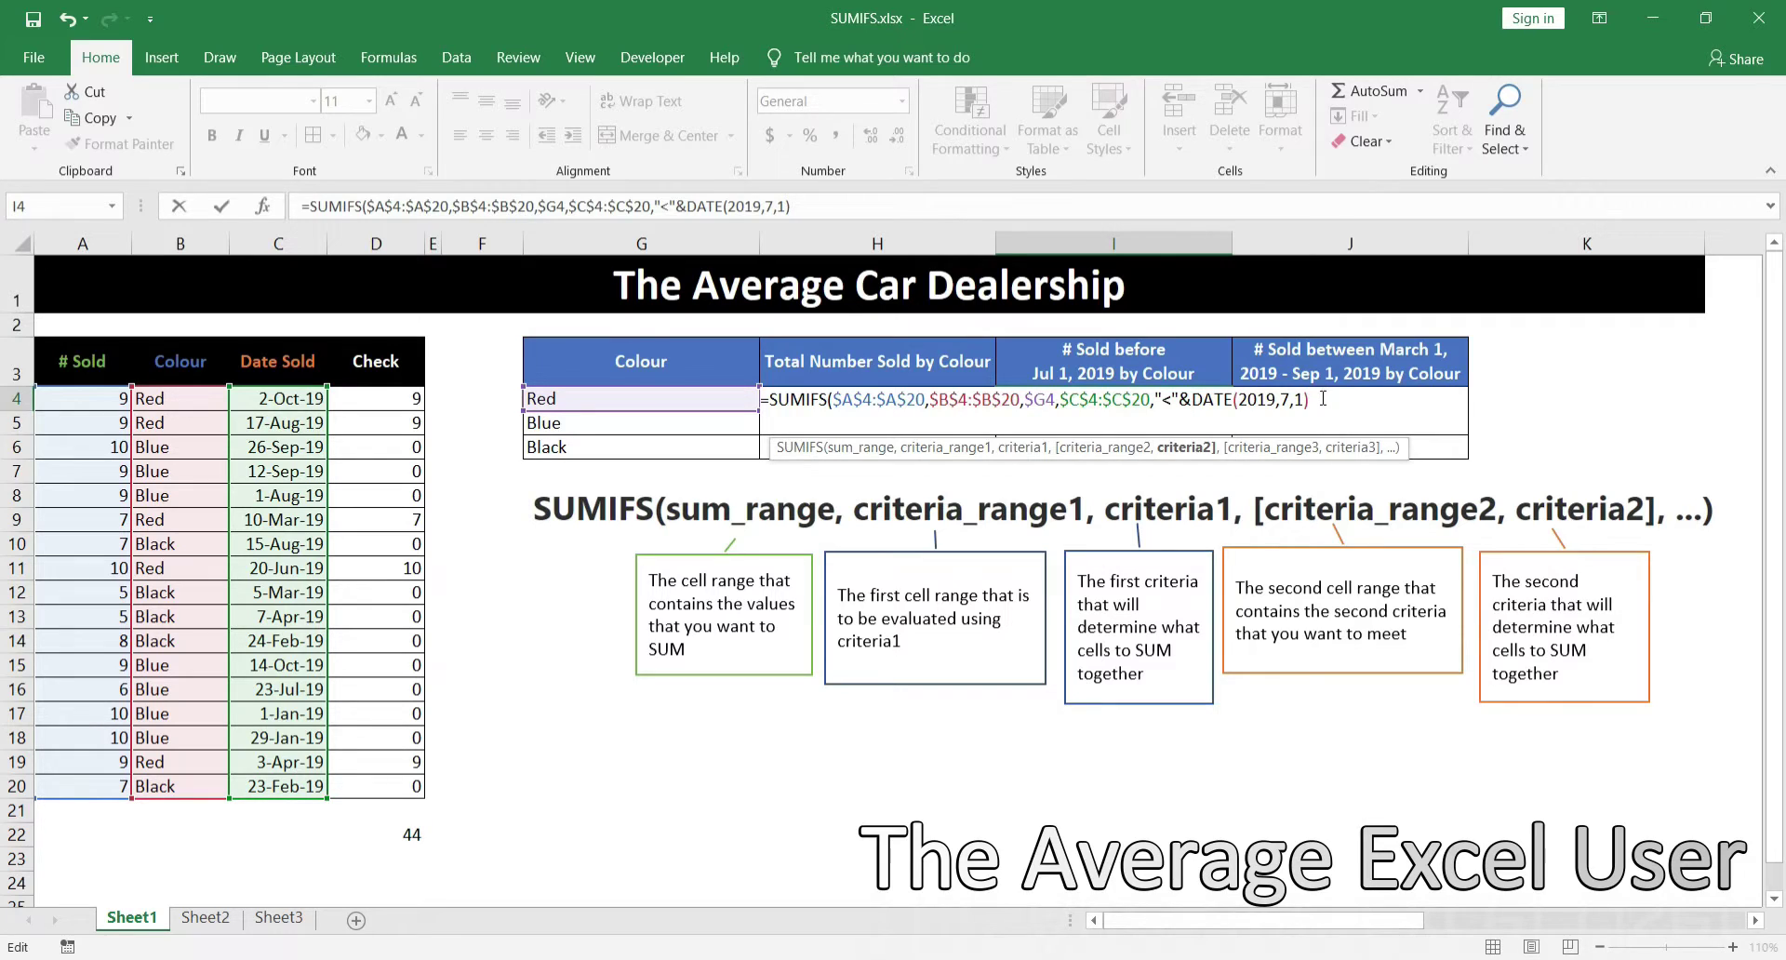
pyautogui.write(')')
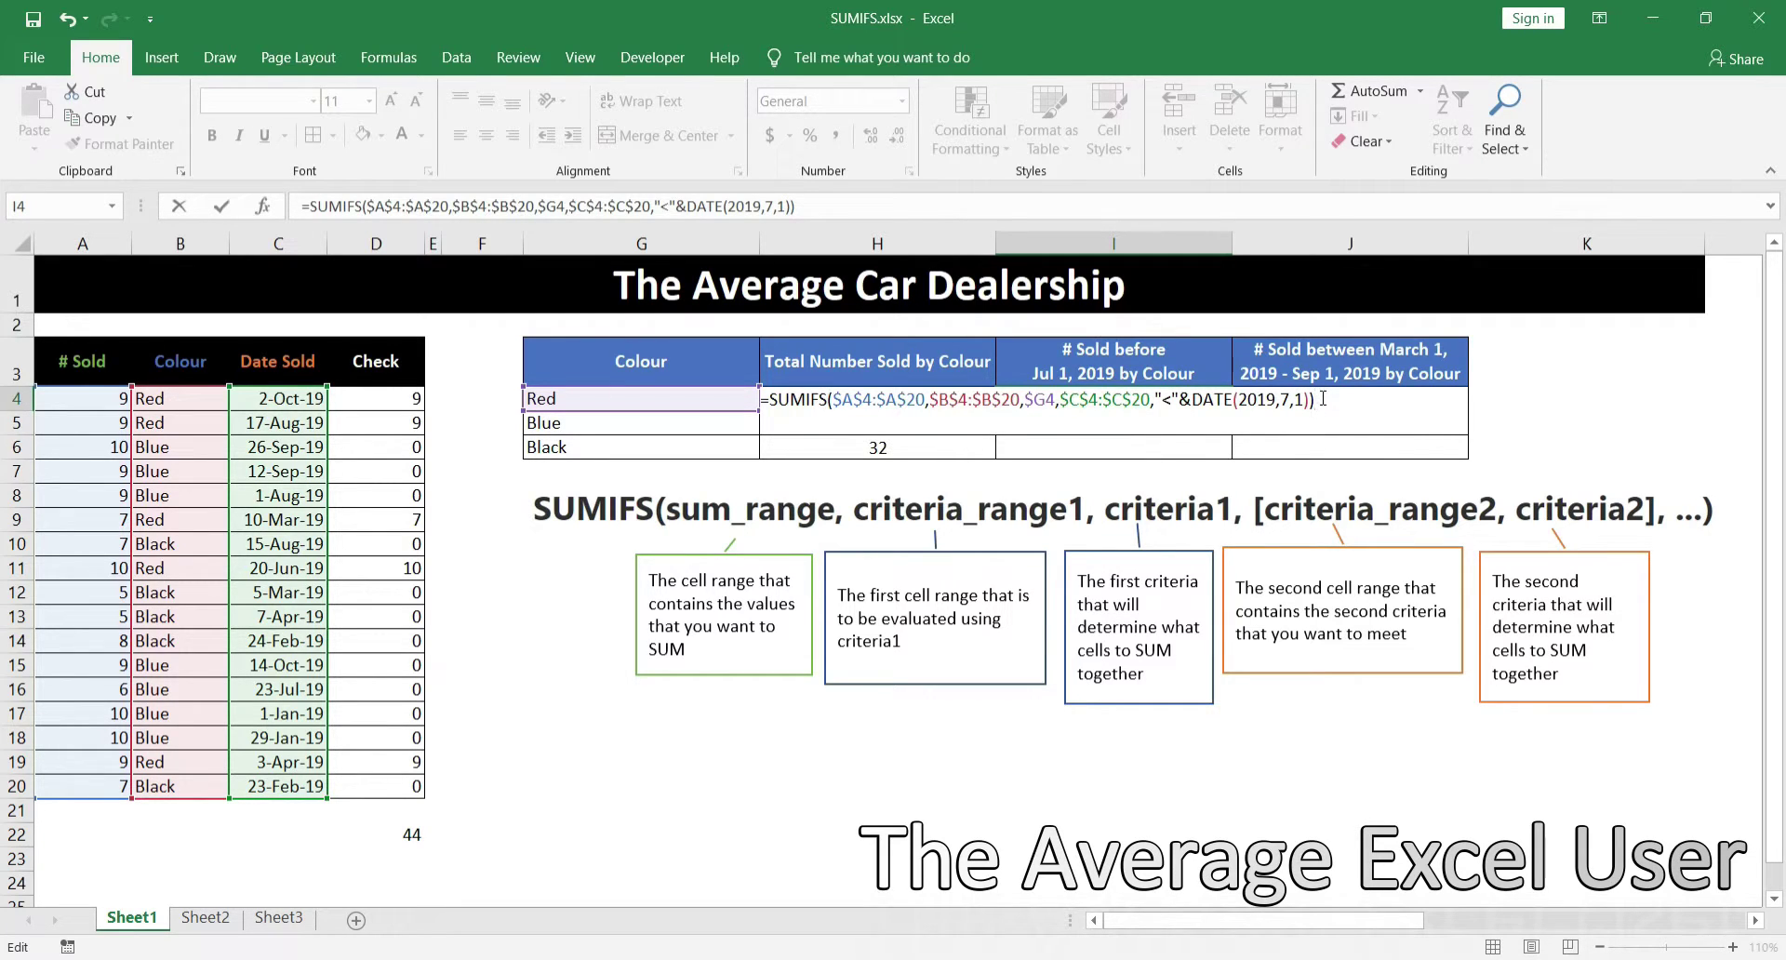
pyautogui.press('Return')
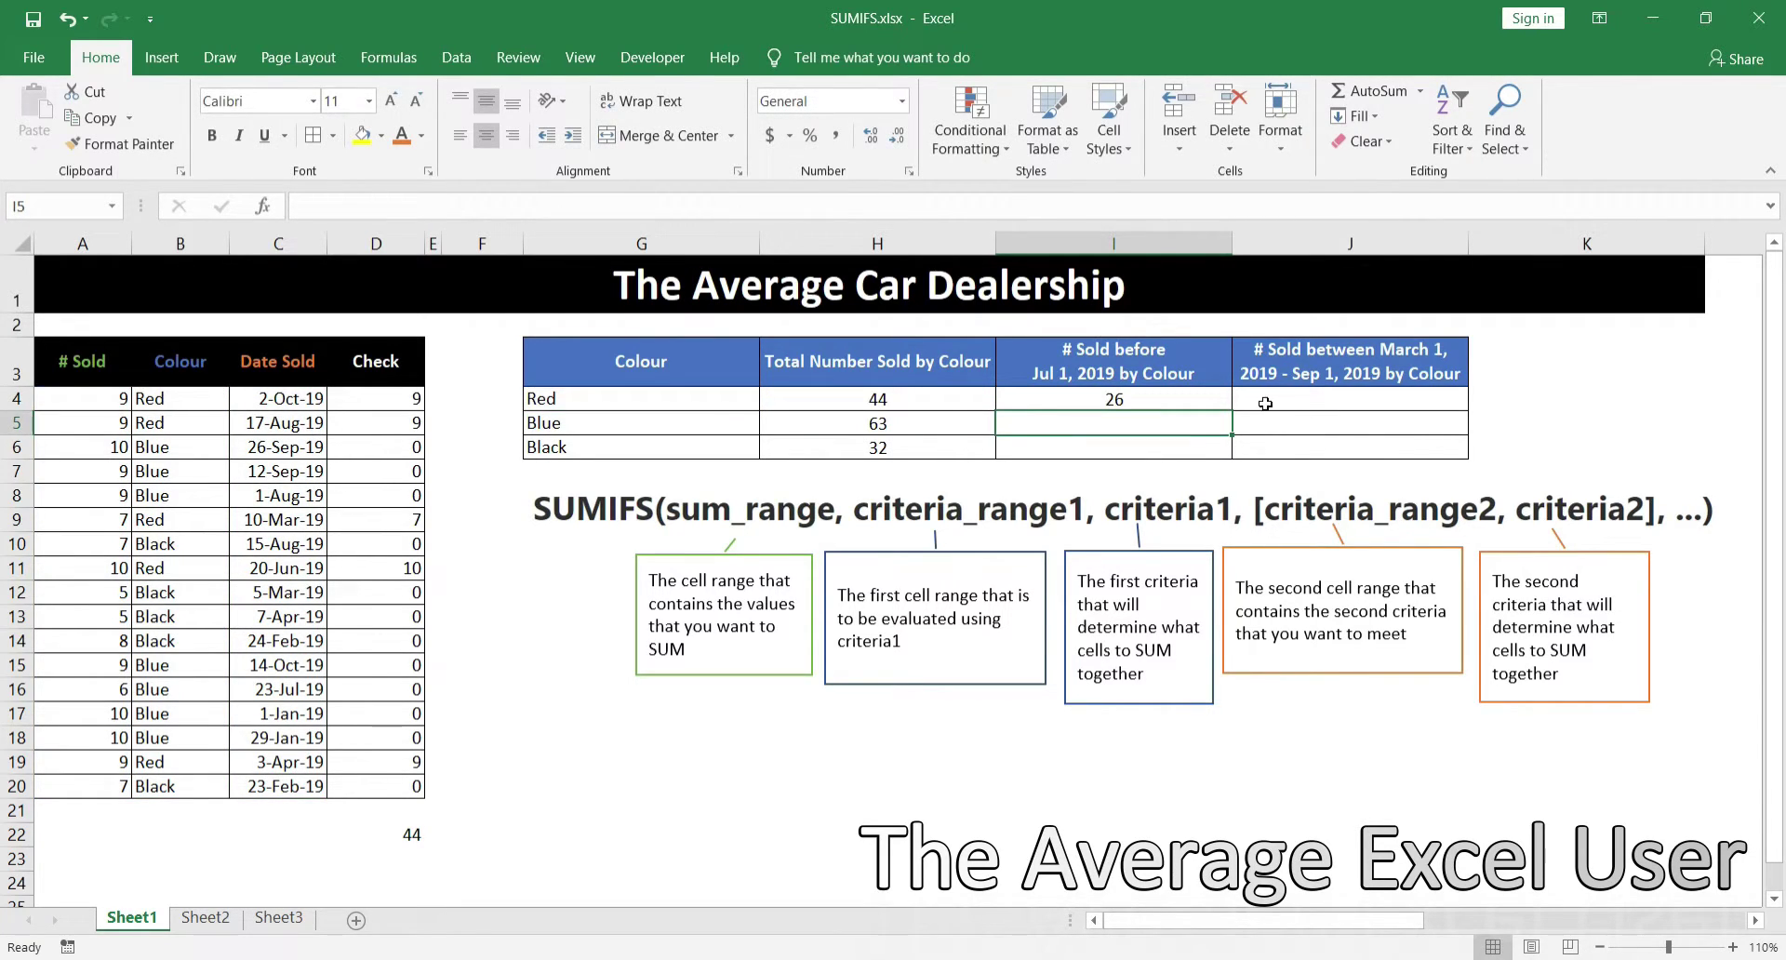
# - Fill the I4 formula down to the Blue and Black rows in I5:I6
pyautogui.click(1204, 401)
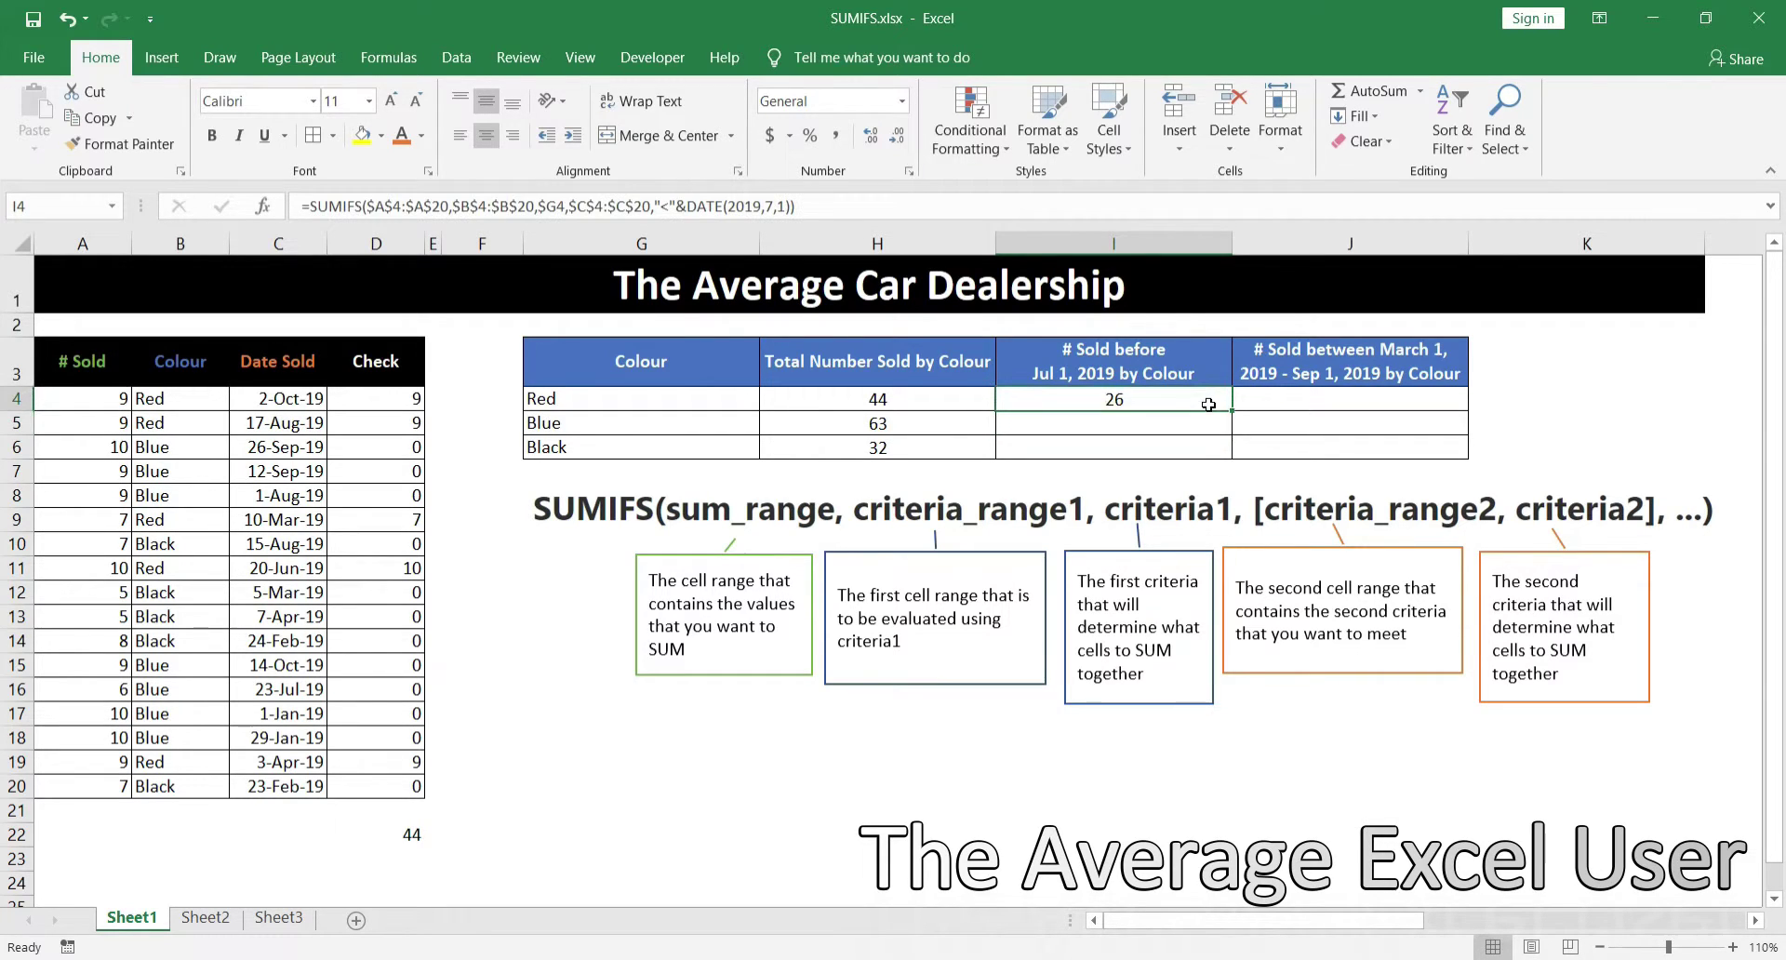
pyautogui.click(1190, 422)
pyautogui.click(1204, 402)
pyautogui.doubleClick(1230, 411)
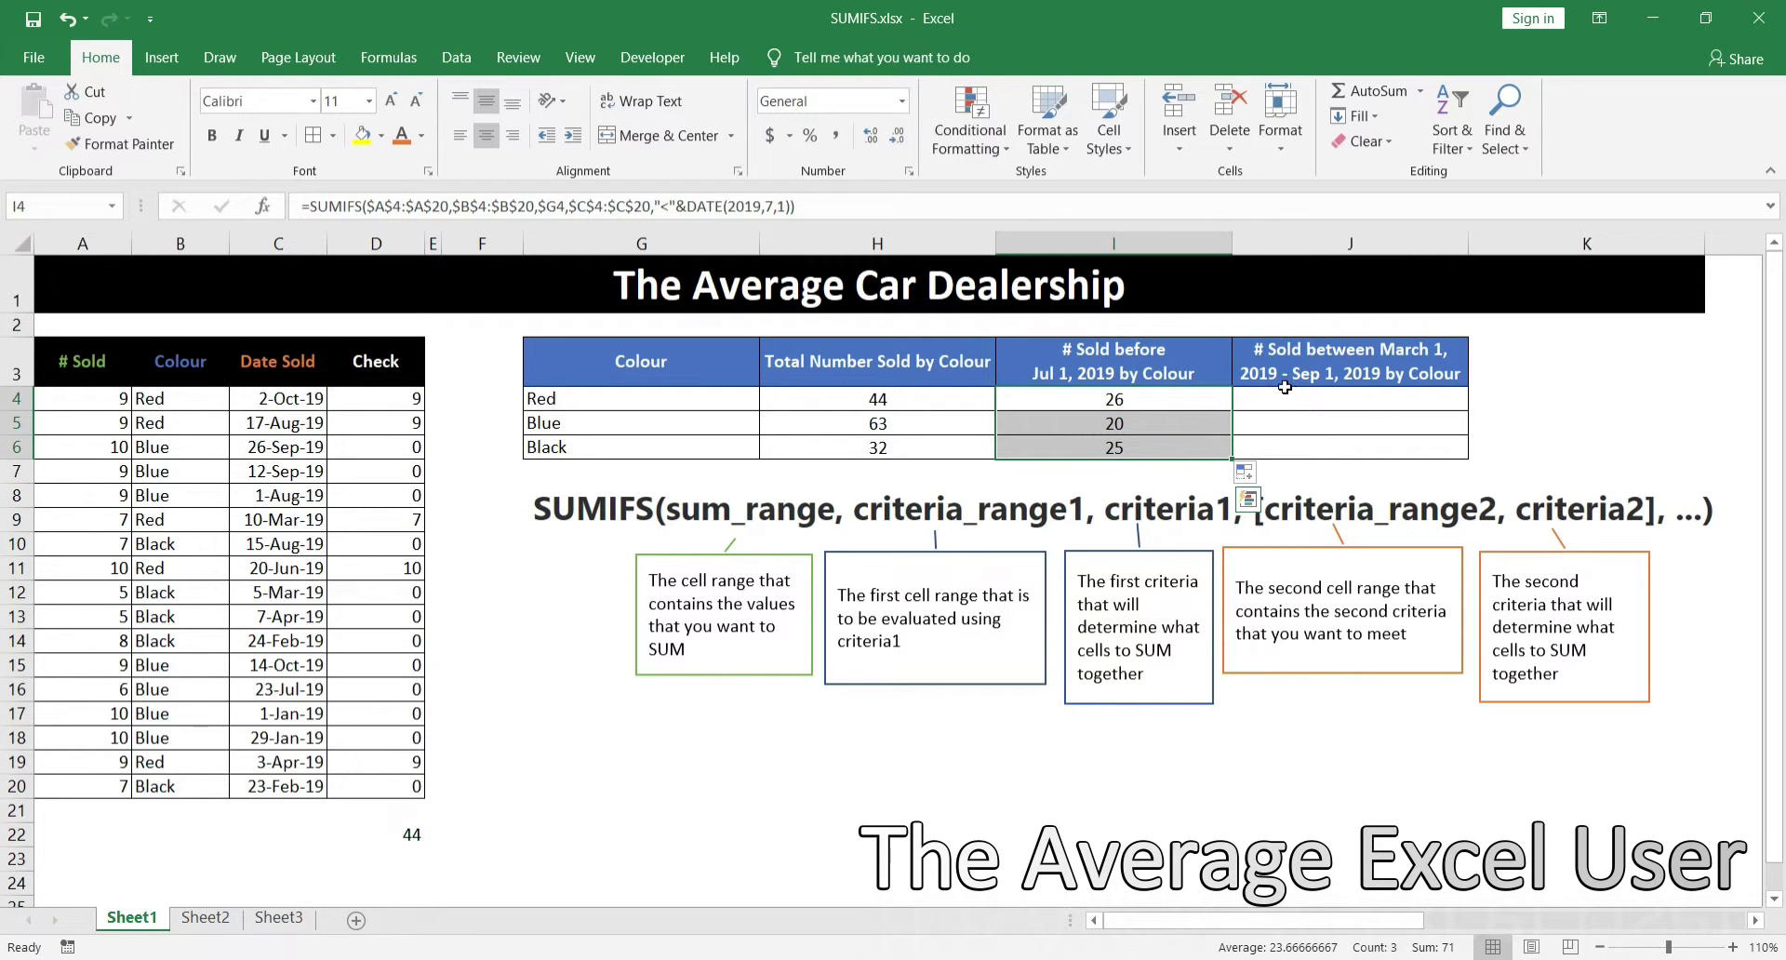
# - Change the D4 check formula to =IF(AND(B4="Red",C4<DATE(2019,7,1)),A4,0)
pyautogui.doubleClick(401, 399)
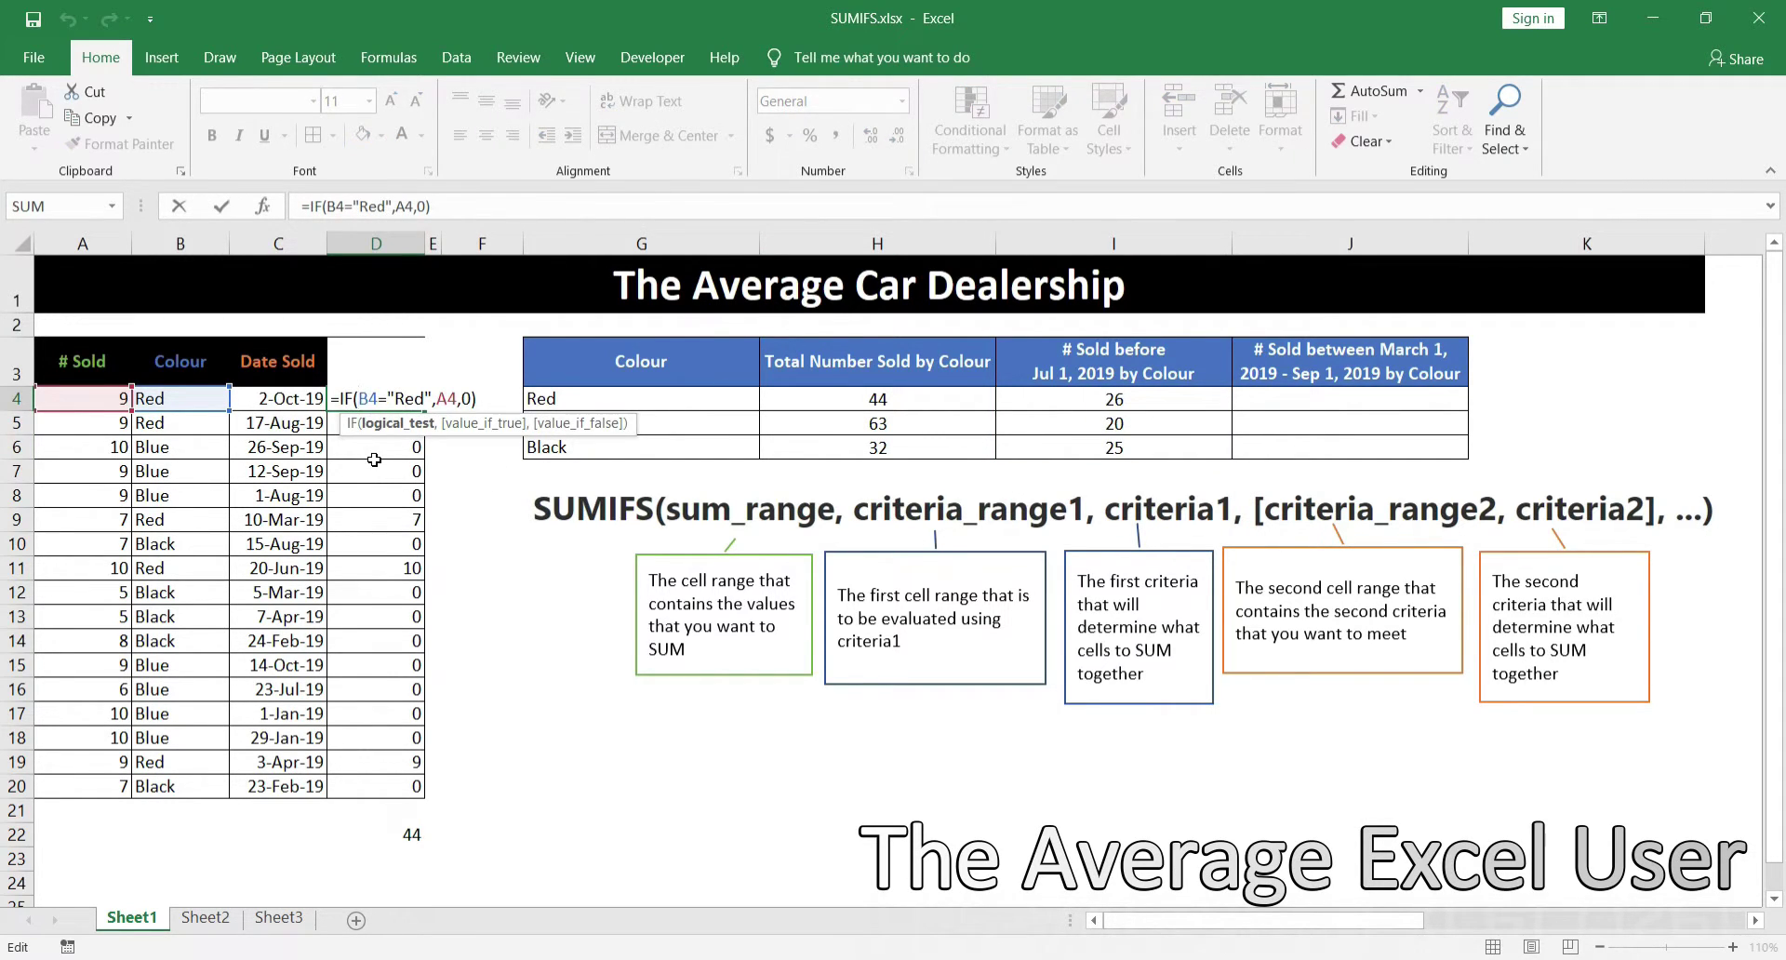
pyautogui.write('AND(')
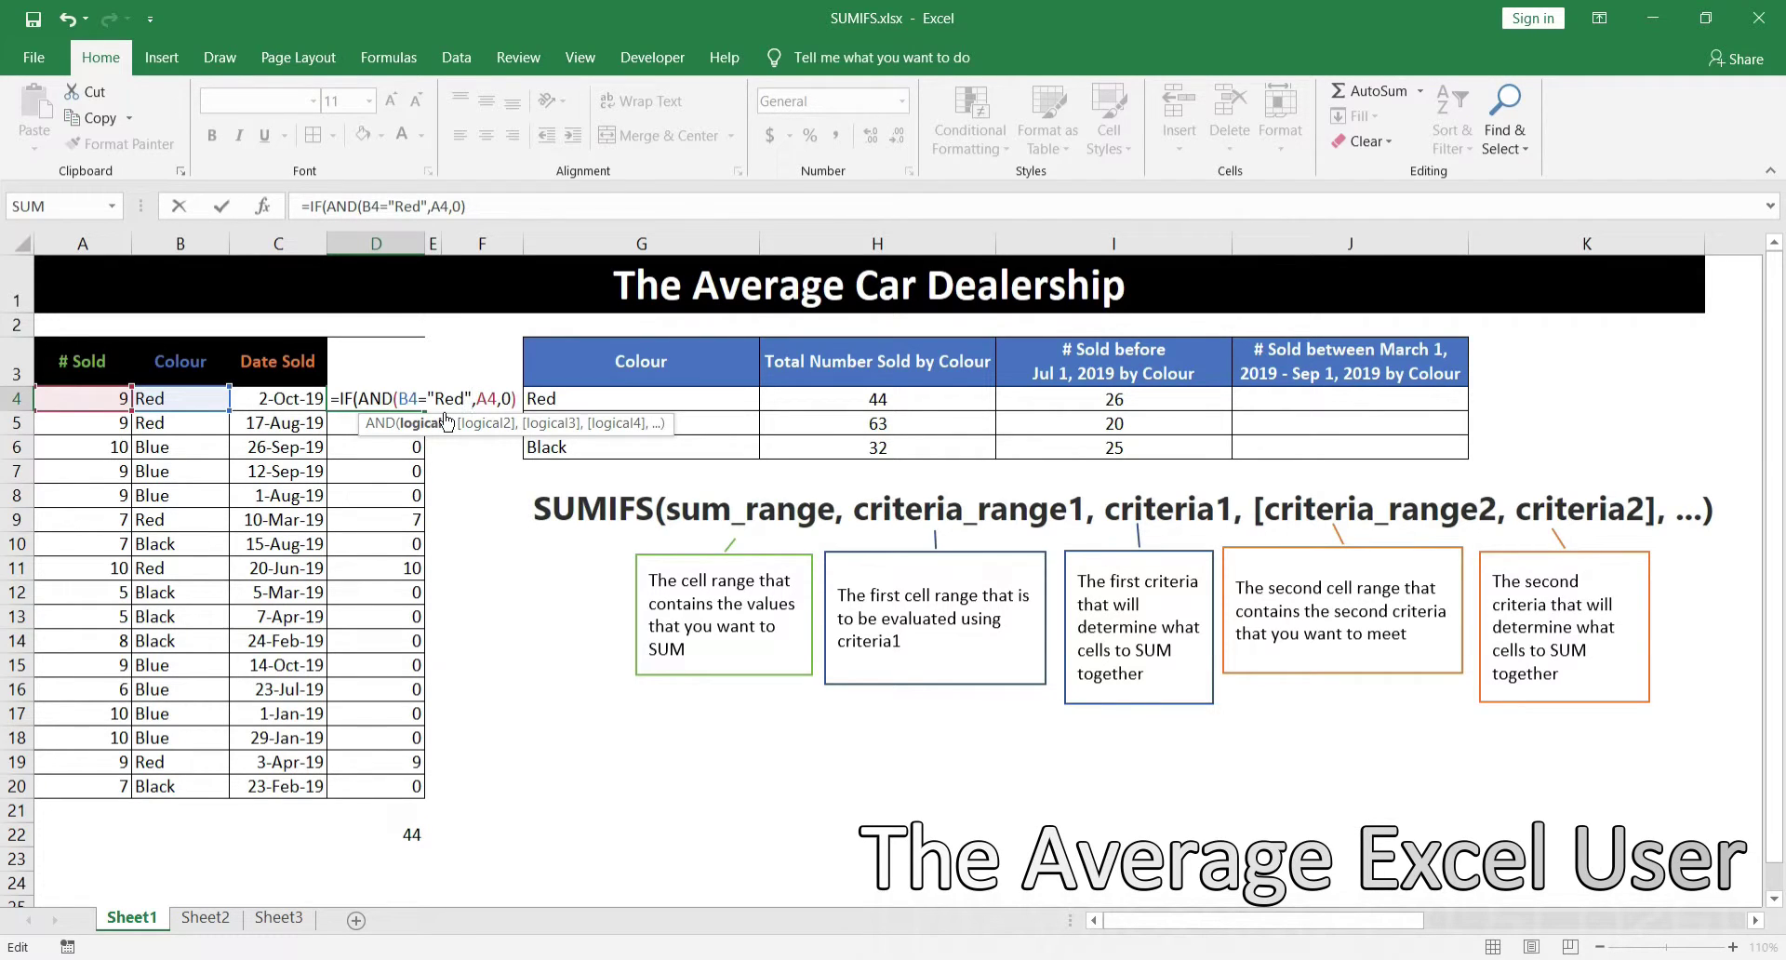
pyautogui.write(',')
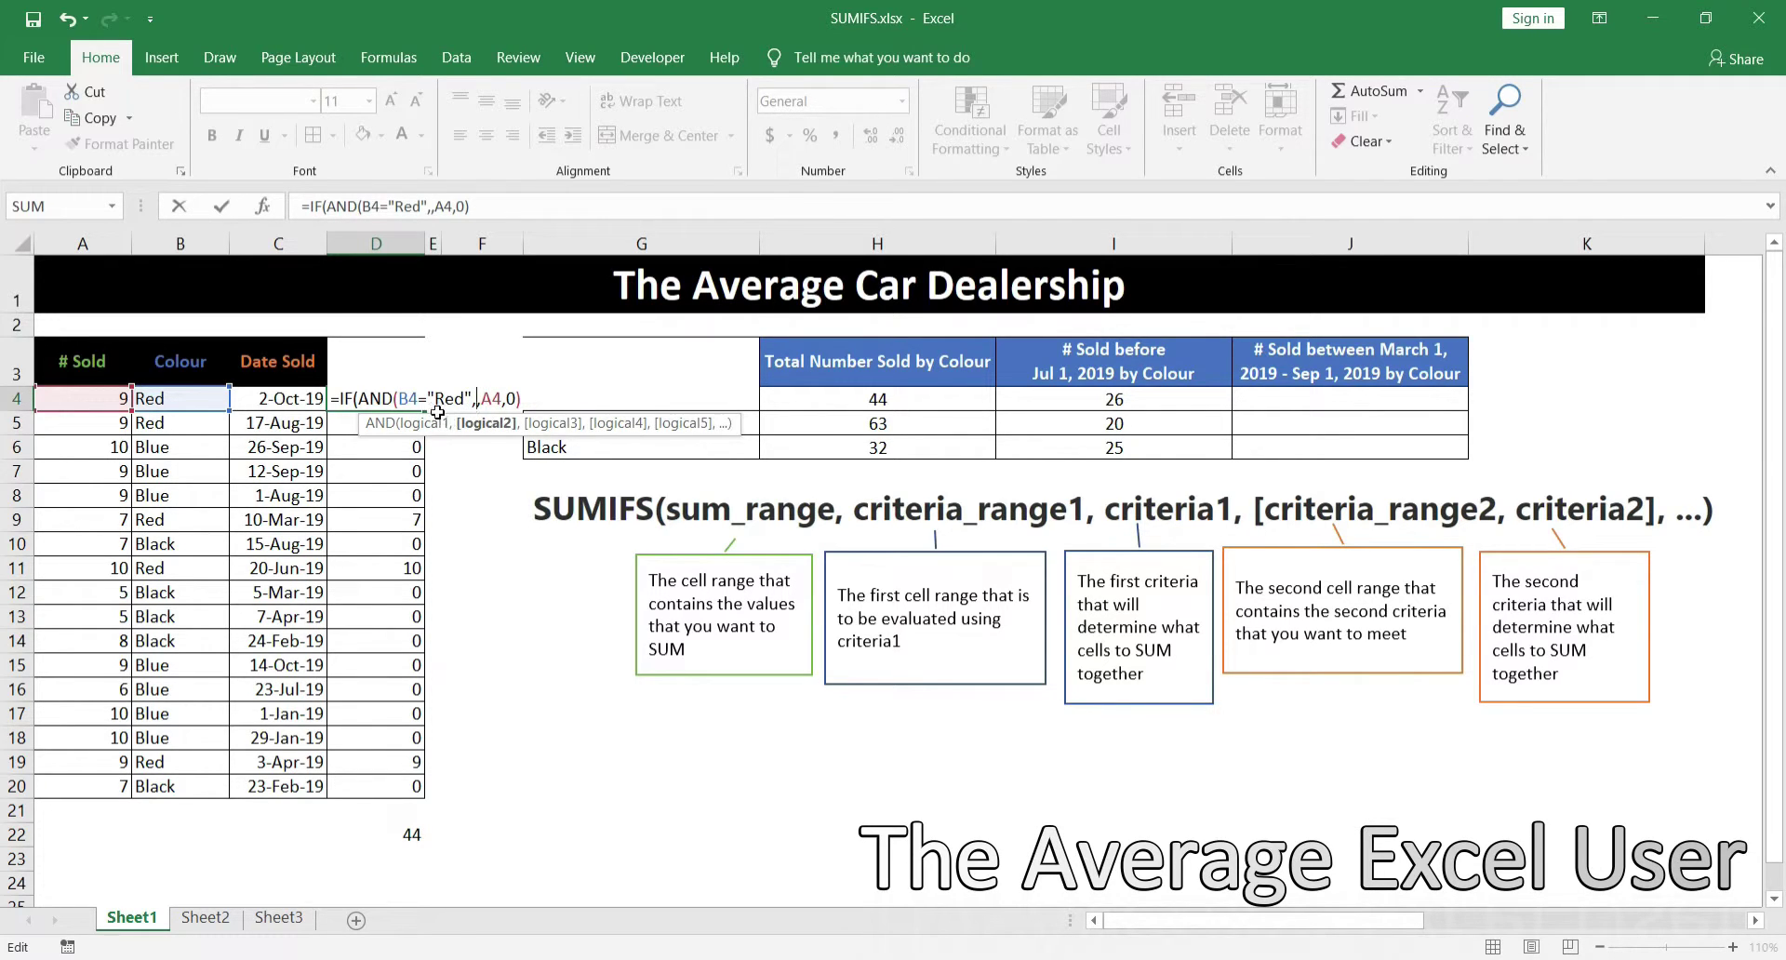
pyautogui.click(298, 400)
pyautogui.write('<')
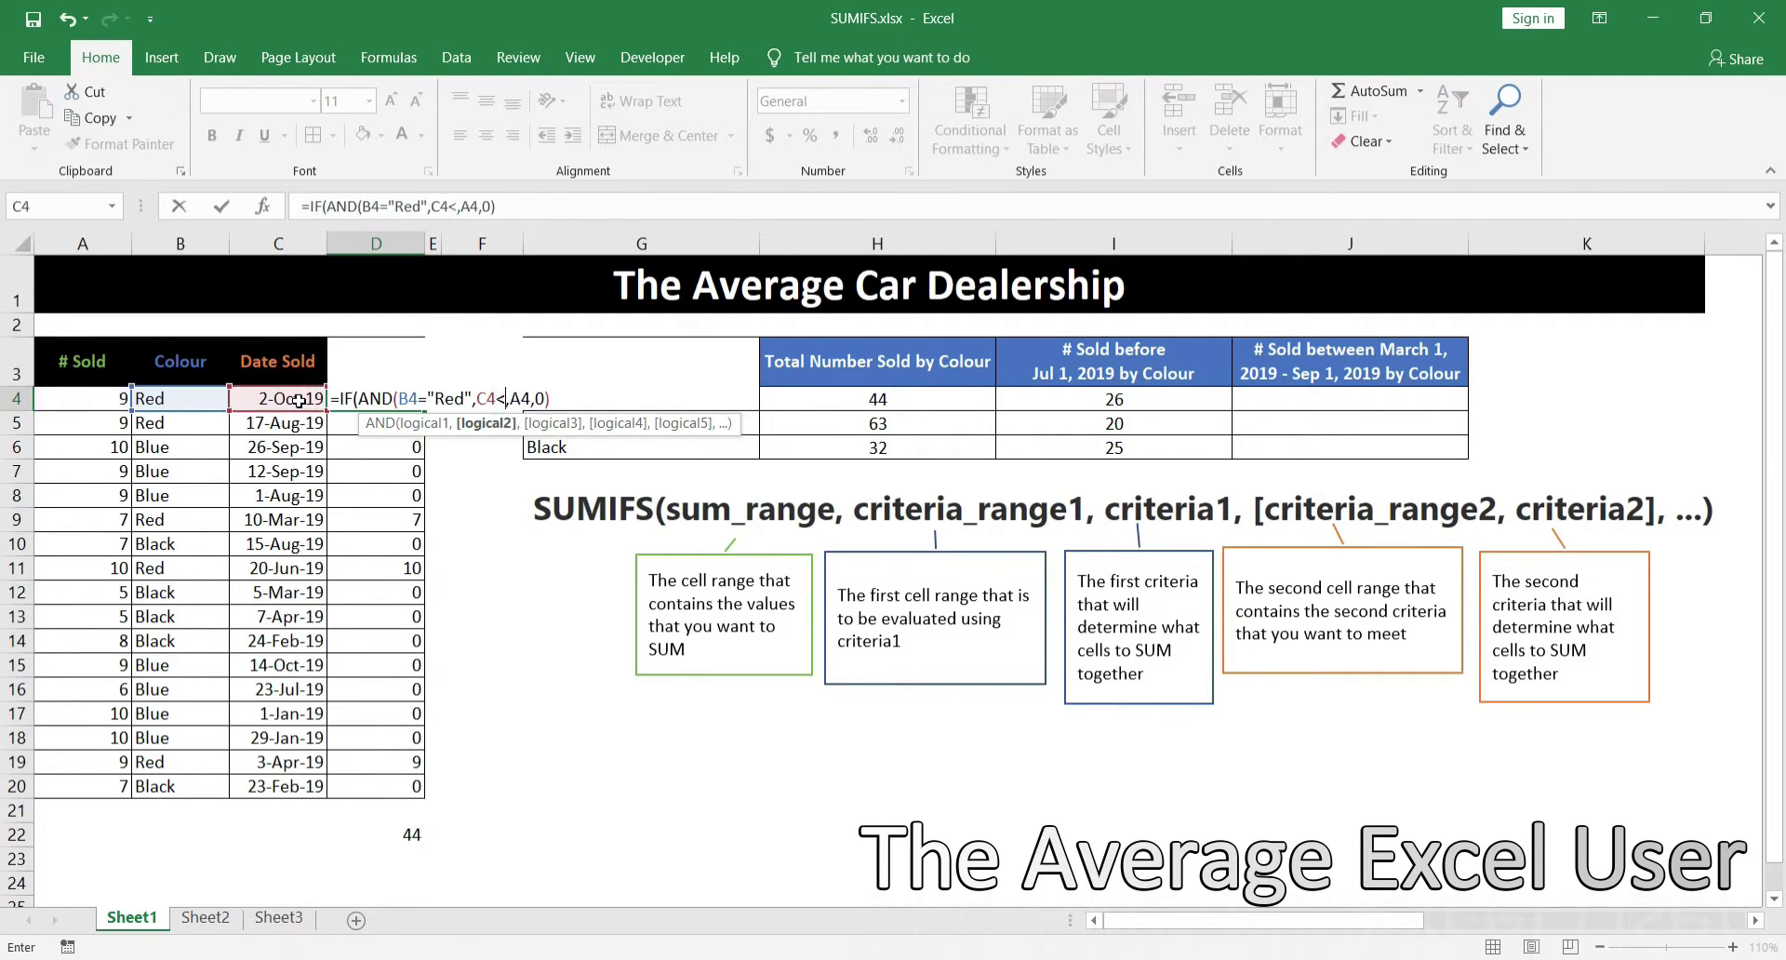
pyautogui.write('DATE(')
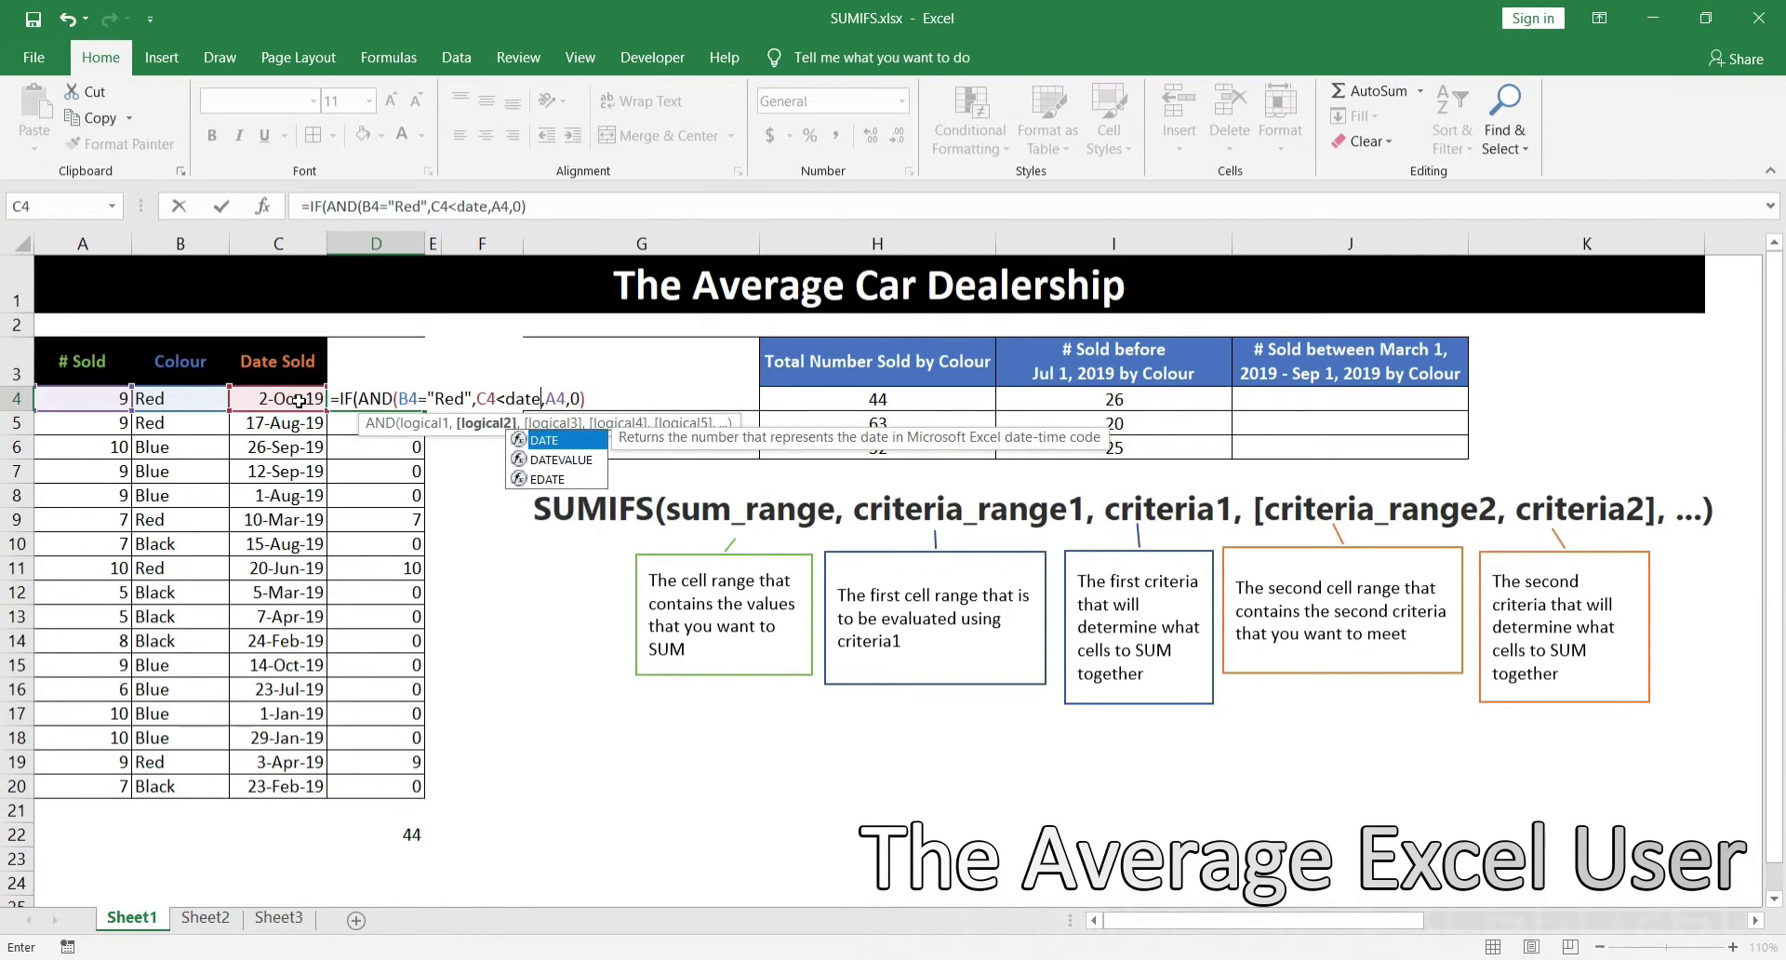
pyautogui.write('2019,7,')
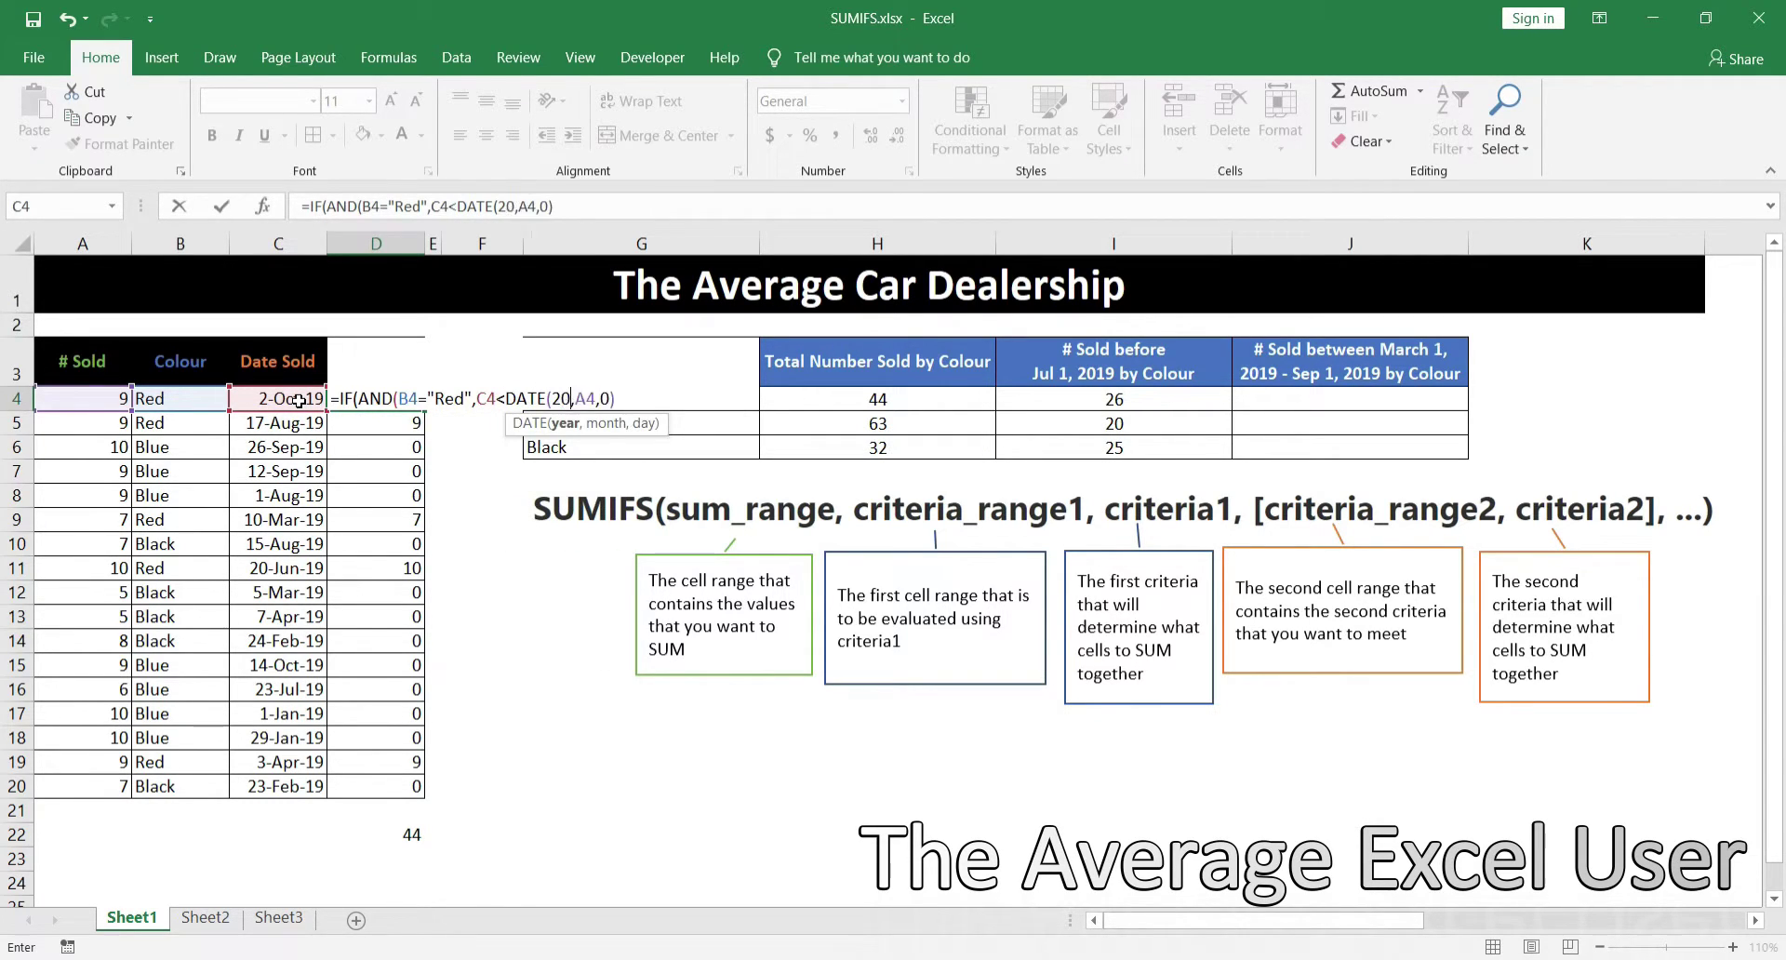
pyautogui.write('1)')
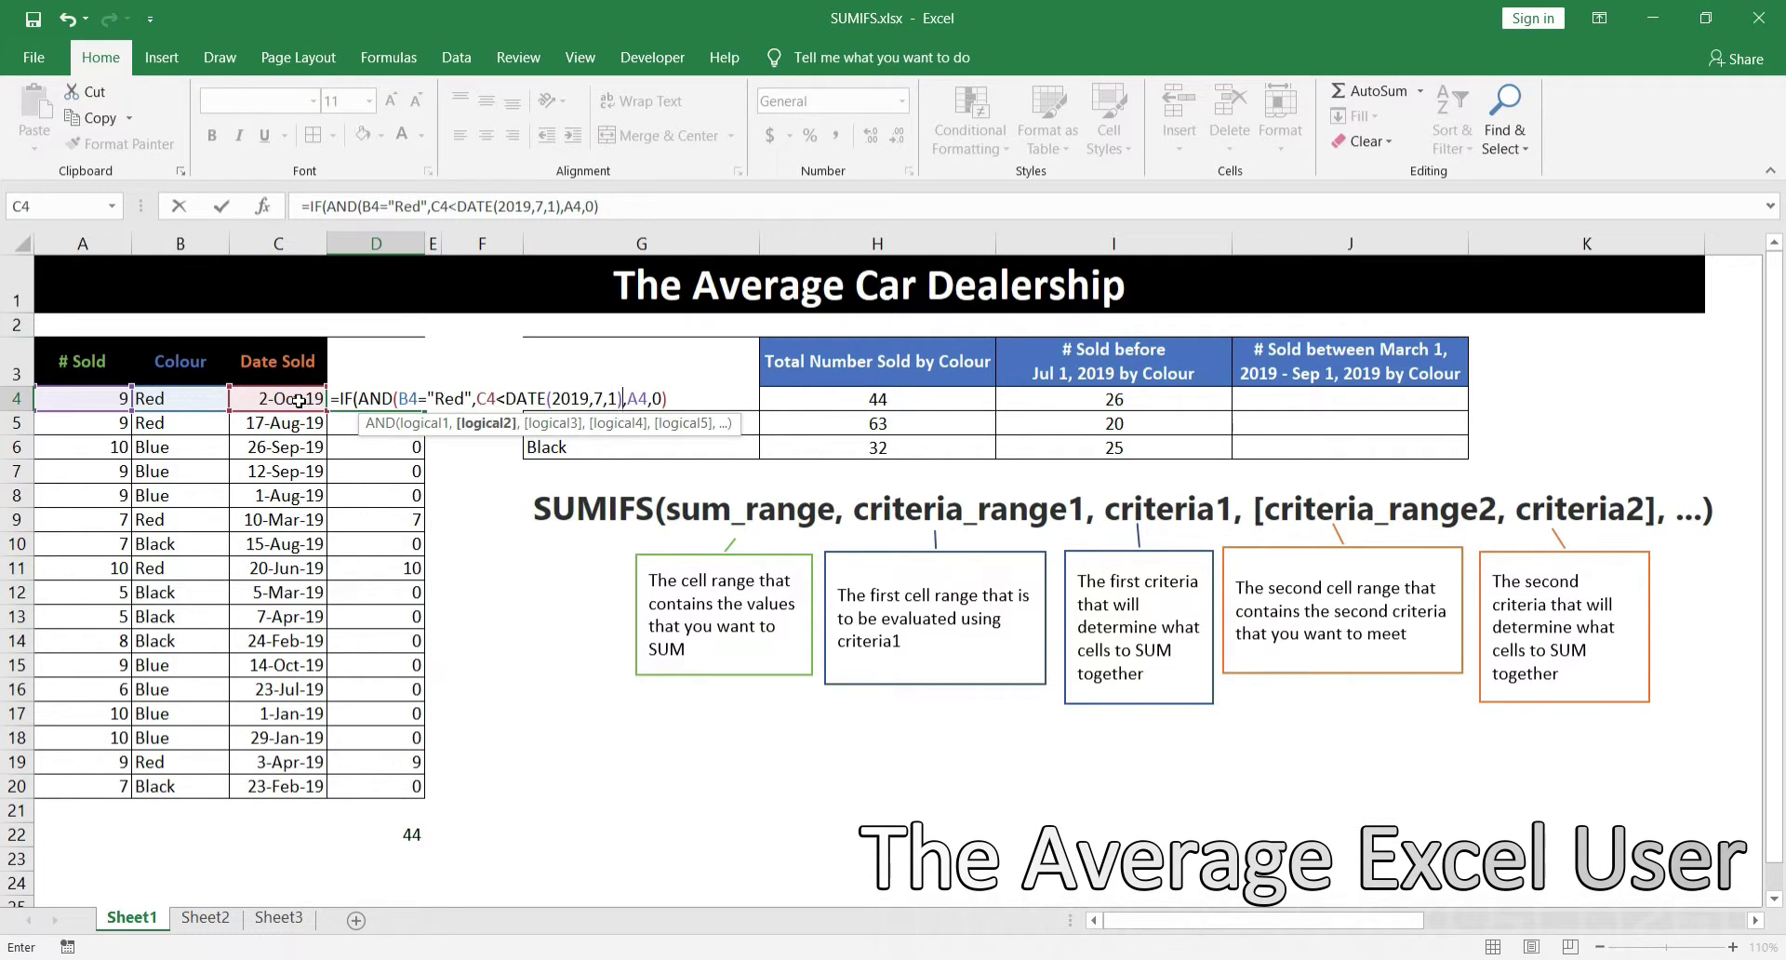
pyautogui.write(')')
pyautogui.press('Return')
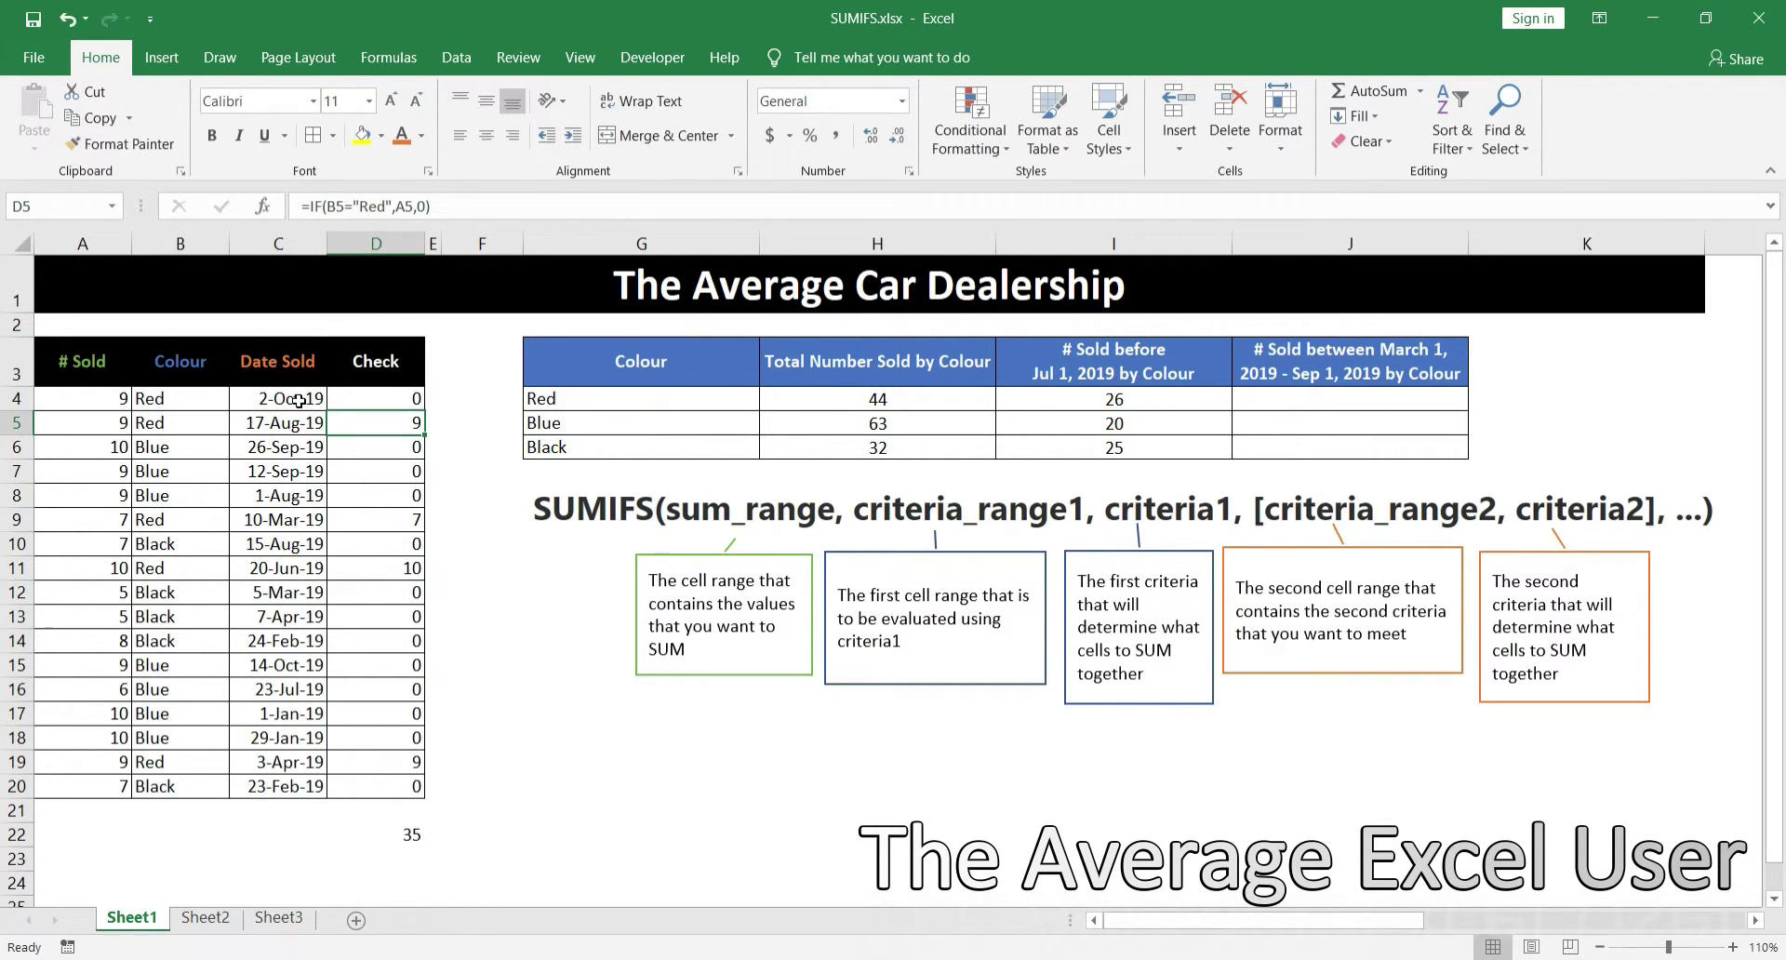
# - Fill the revised D4 check formula down the Check column to D20
pyautogui.click(383, 399)
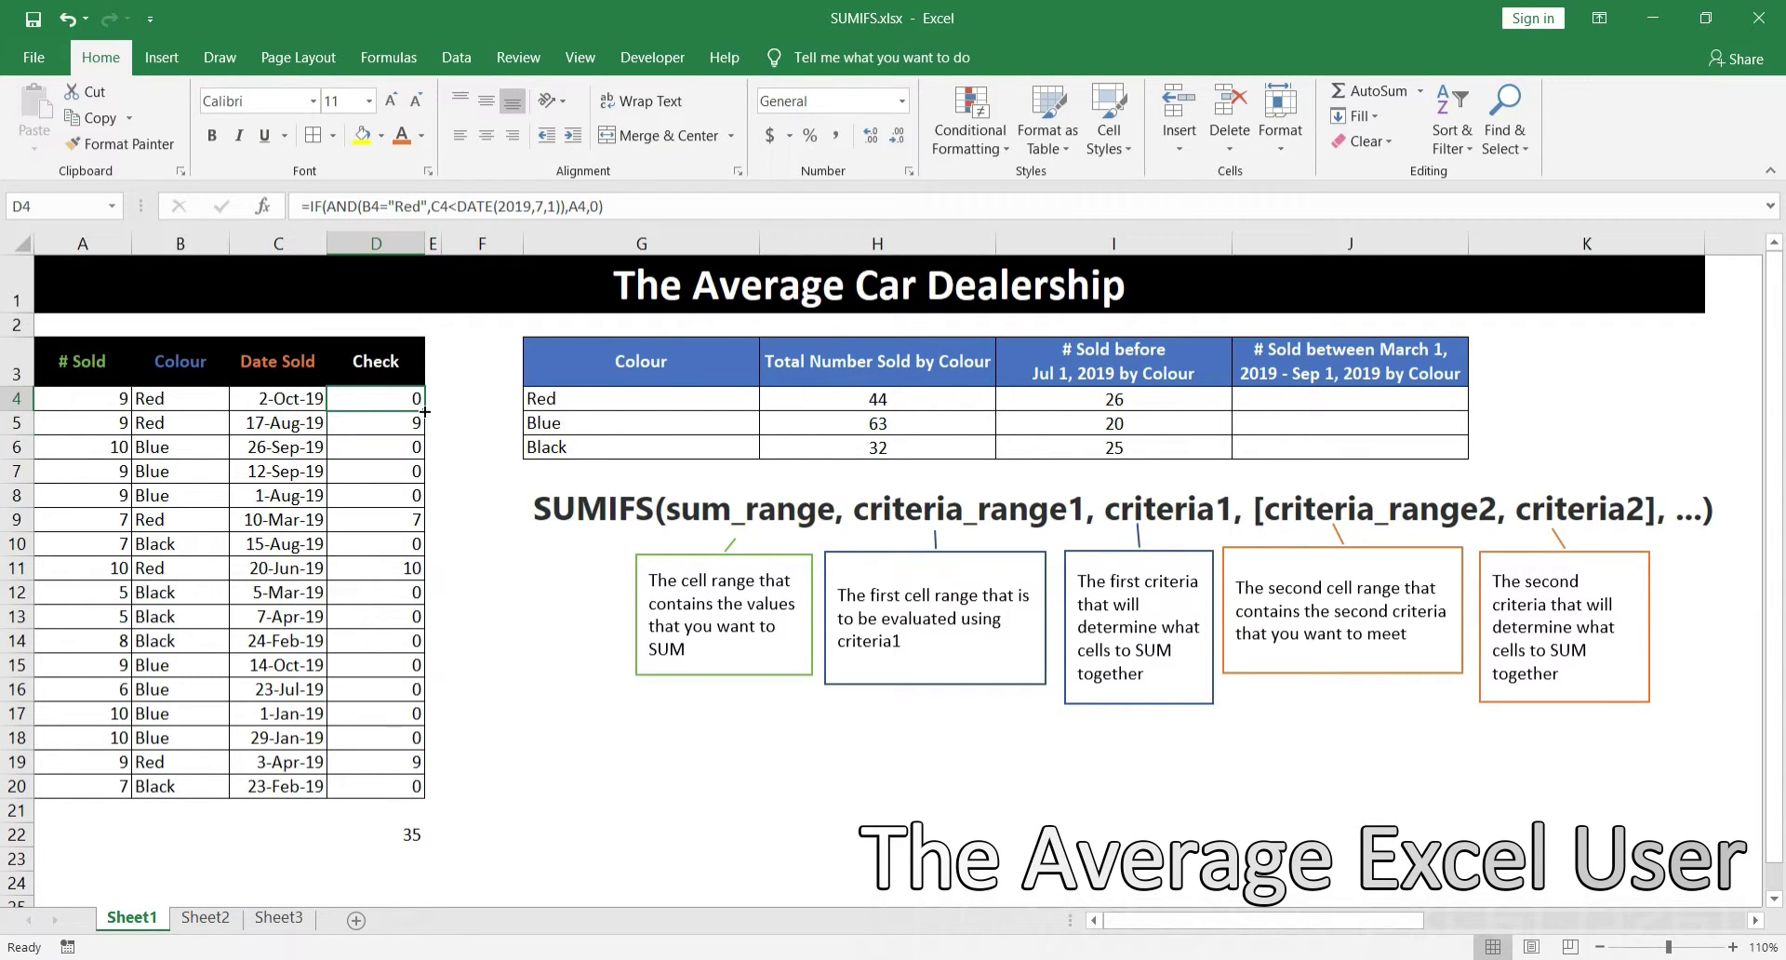
pyautogui.doubleClick(425, 411)
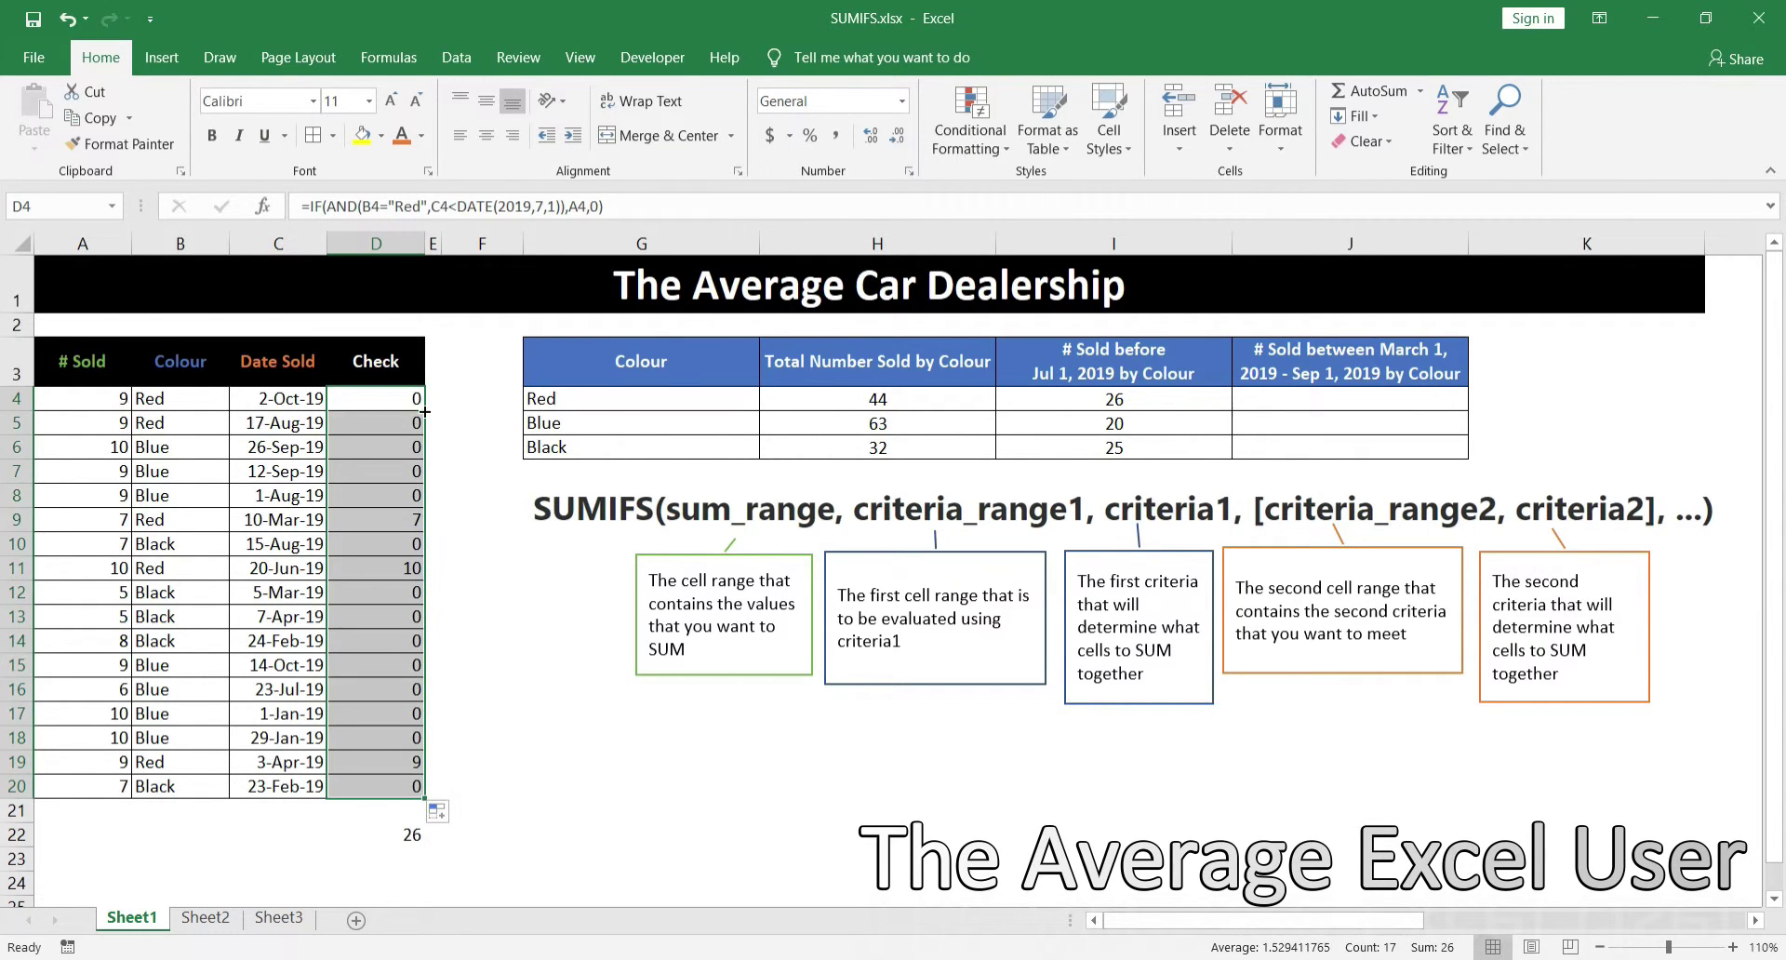
pyautogui.click(397, 867)
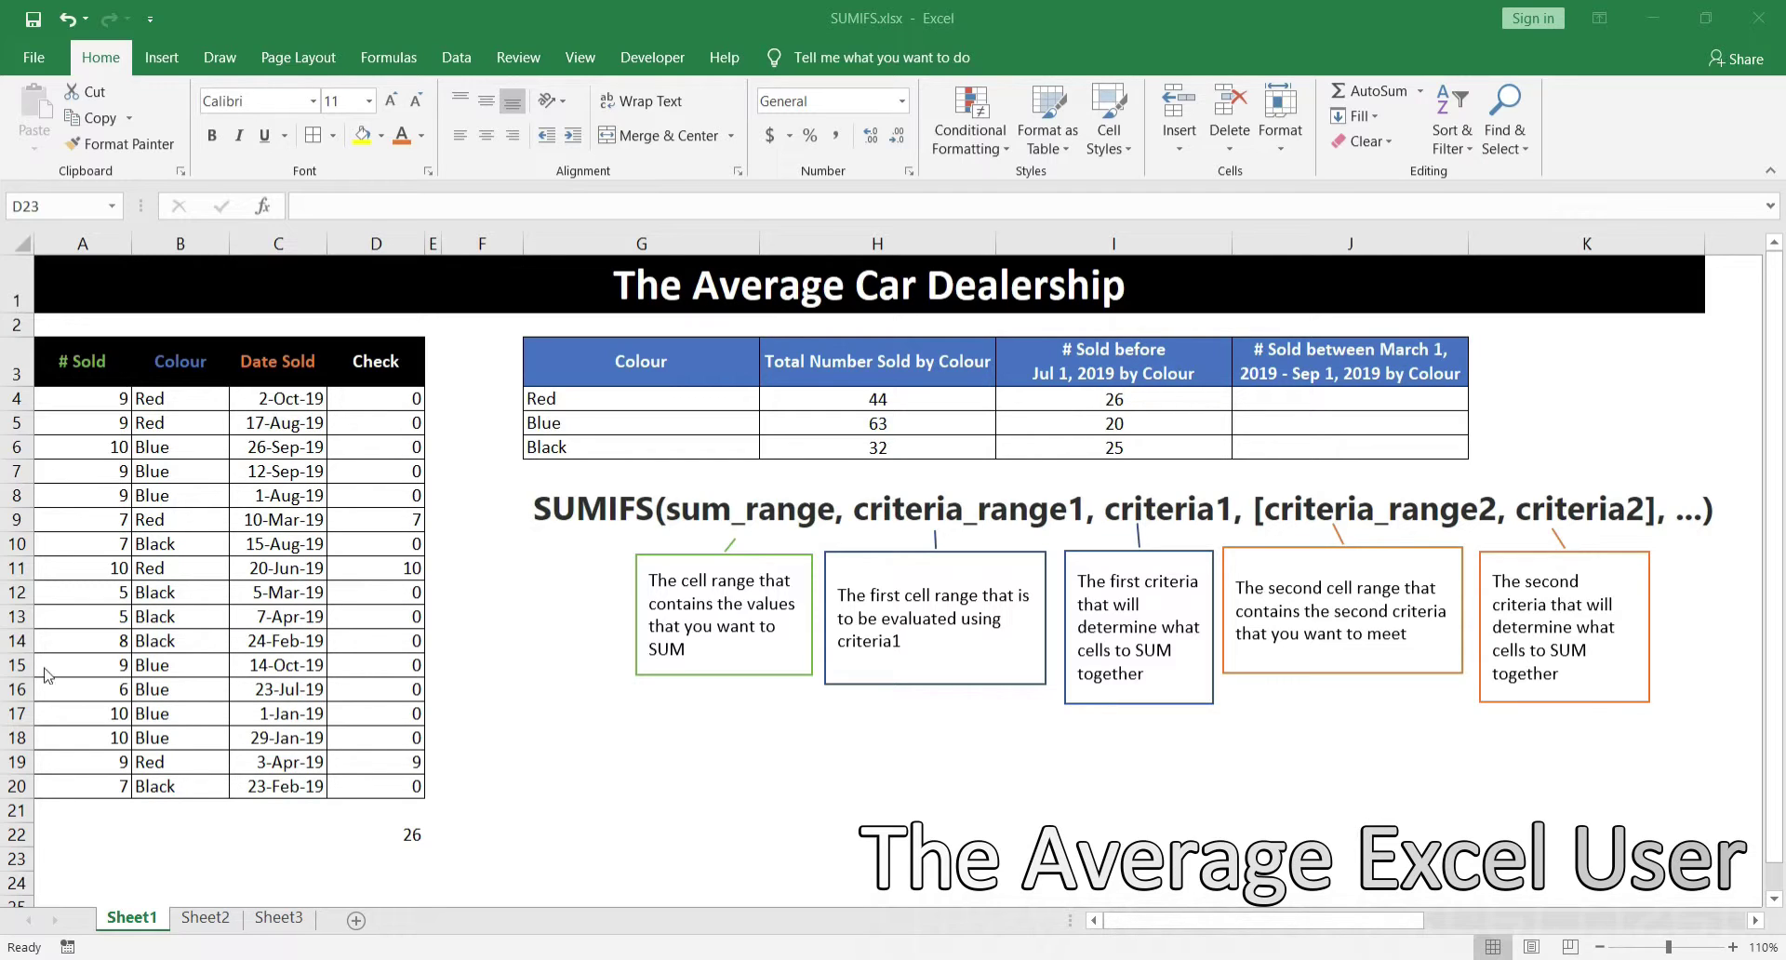
# - Copy the Red row's formula from I4 into J4 under # Sold between March 1, 2019 - Sep 1, 2019 by Colour
pyautogui.click(1169, 397)
pyautogui.click(1169, 397)
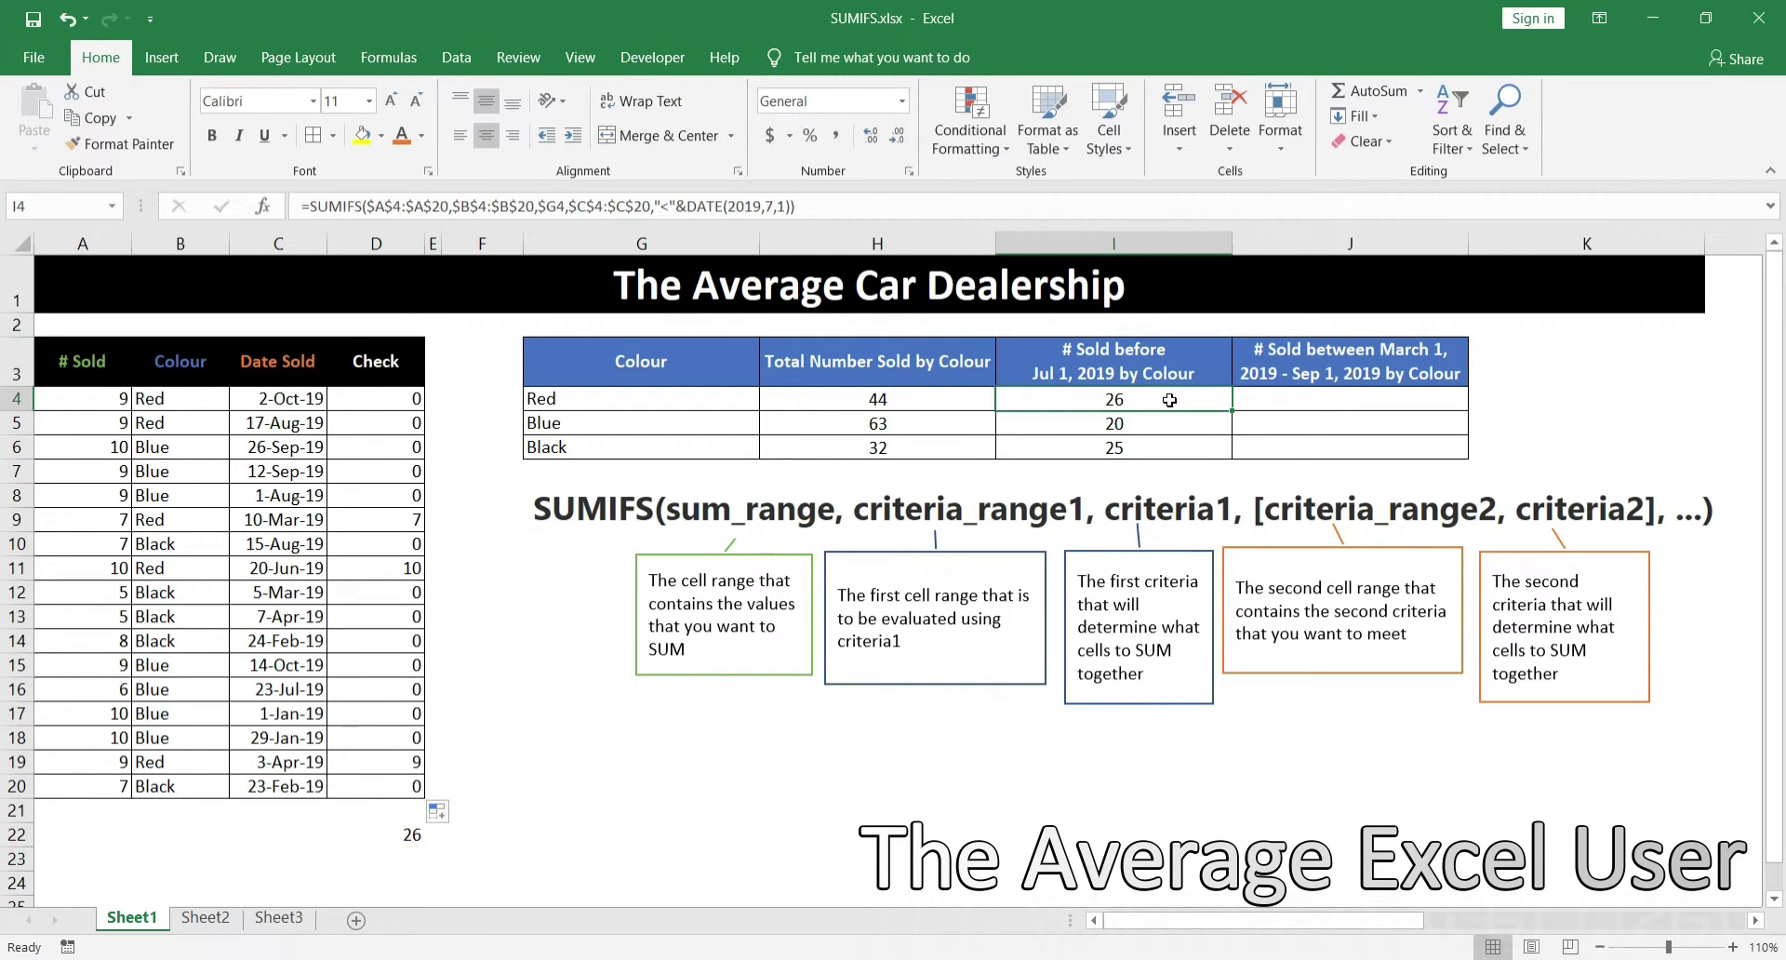
pyautogui.hotkey('ctrl', 'c')
pyautogui.click(1316, 398)
pyautogui.hotkey('ctrl', 'v')
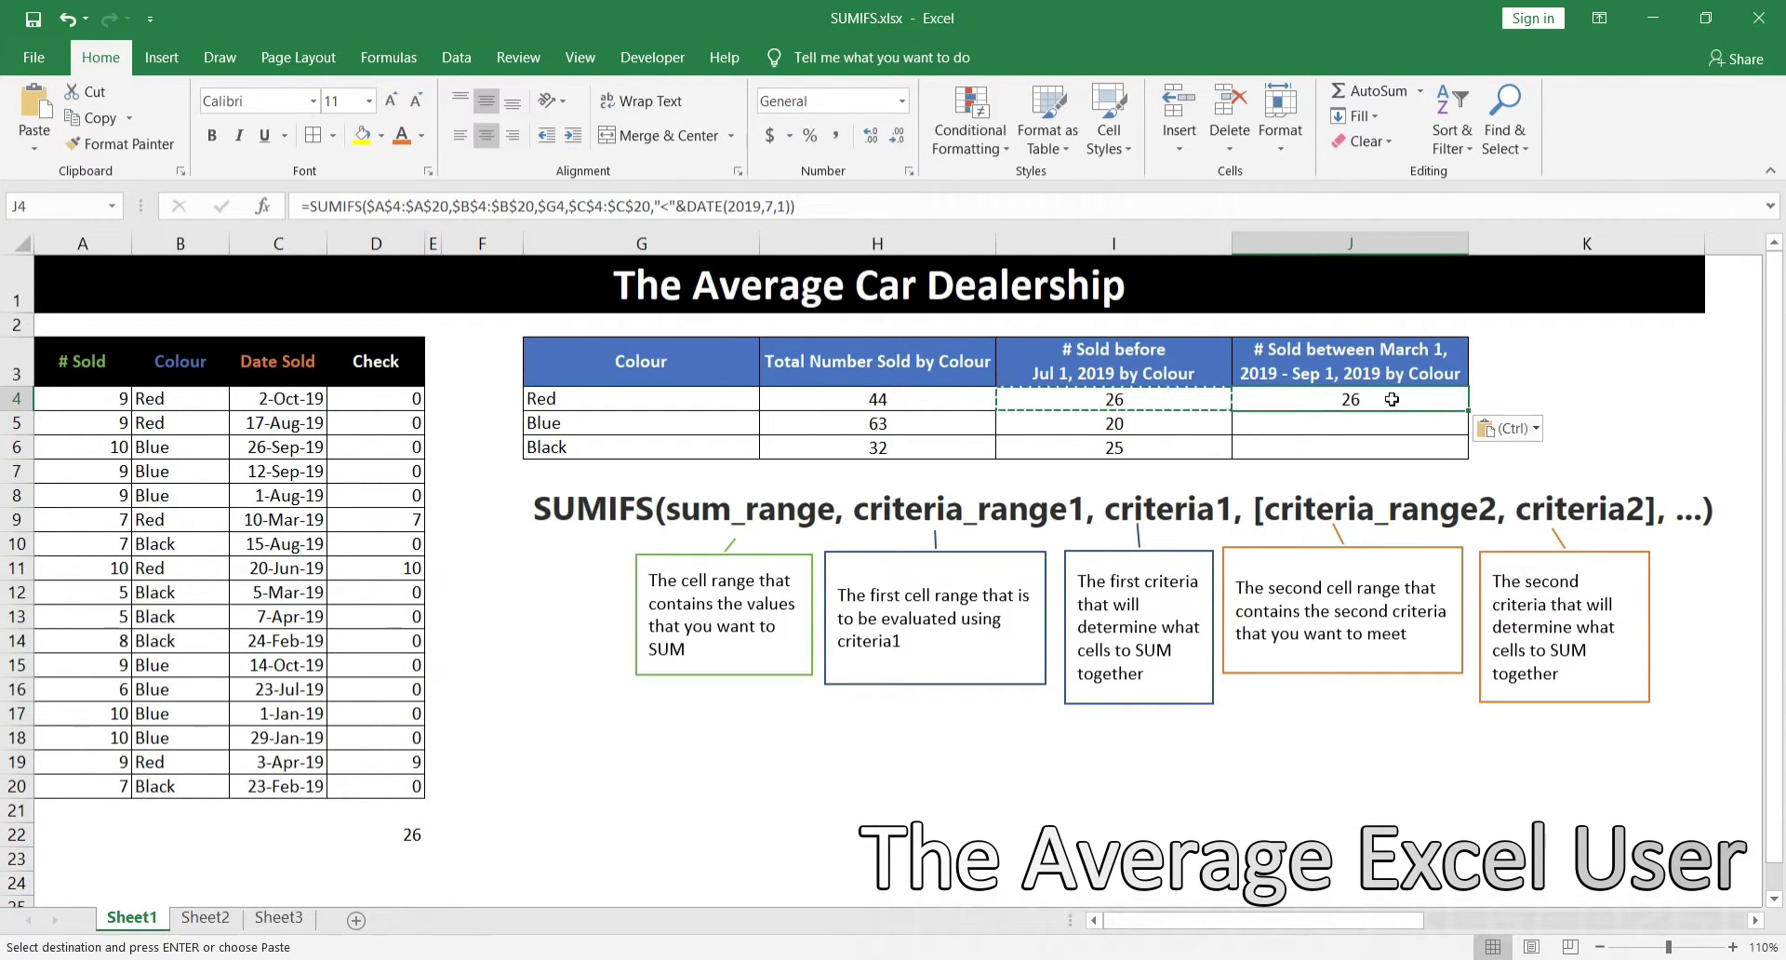
# - Change the date criterion in the J4 formula to ">"&DATE(2019,3,1)
pyautogui.doubleClick(1391, 400)
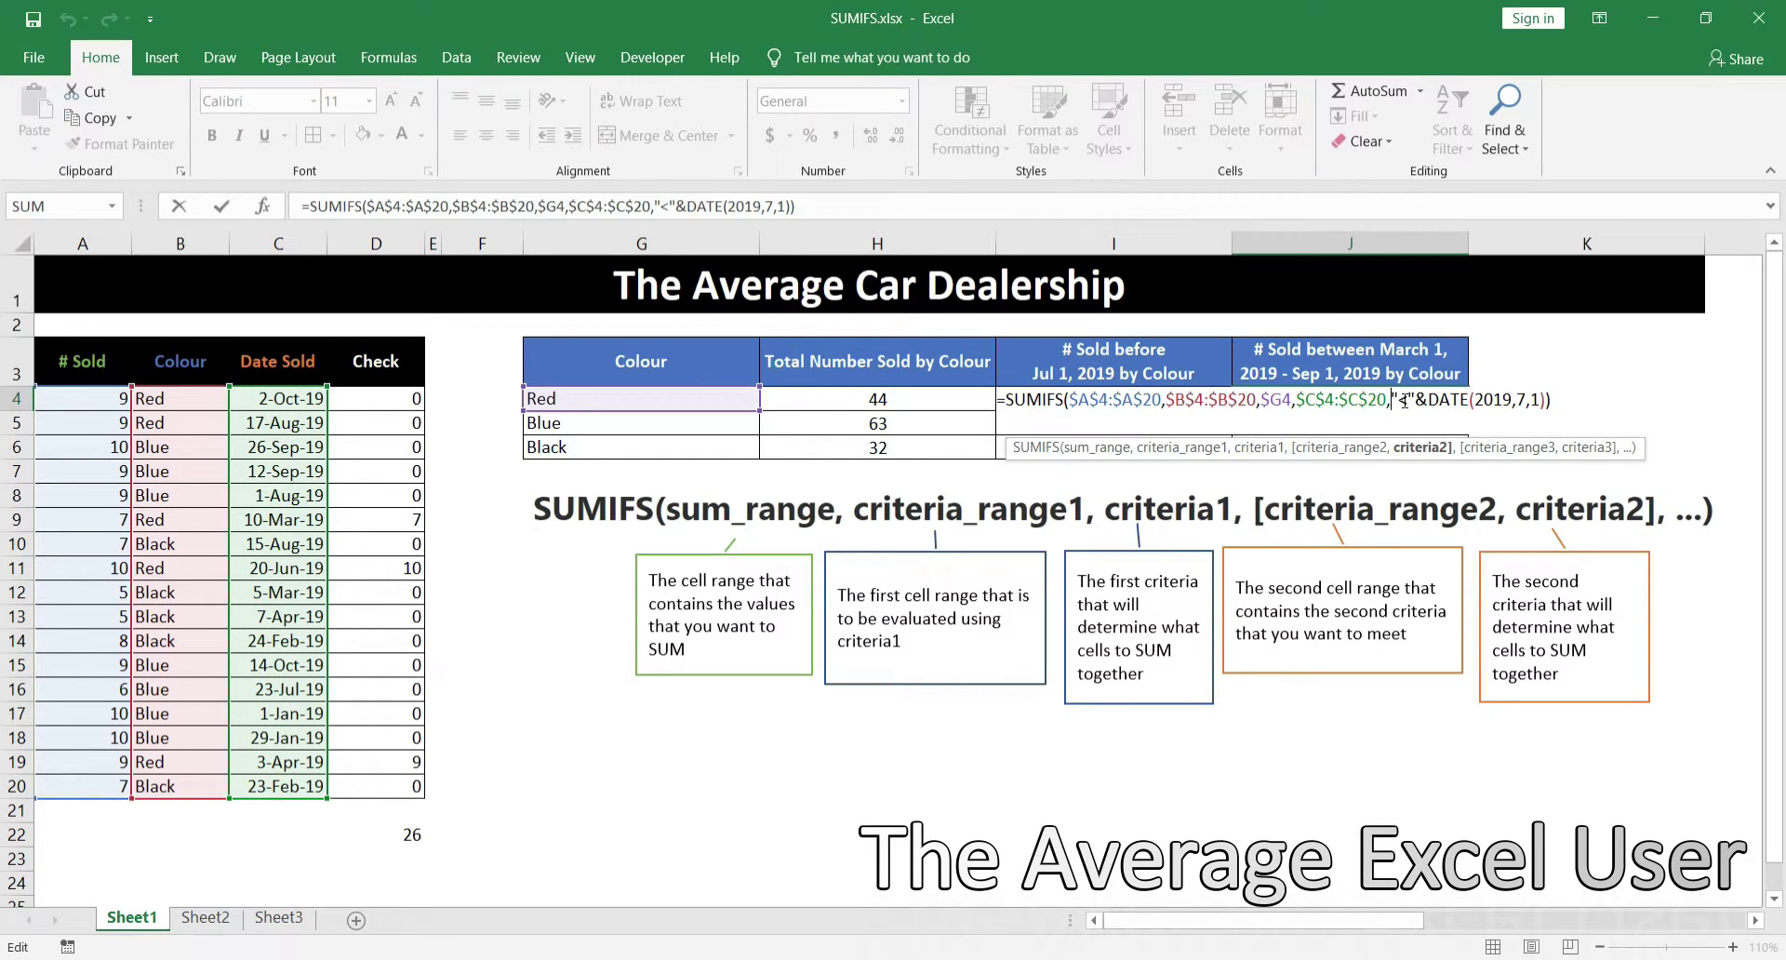
pyautogui.click(1405, 400)
pyautogui.press('BackSpace')
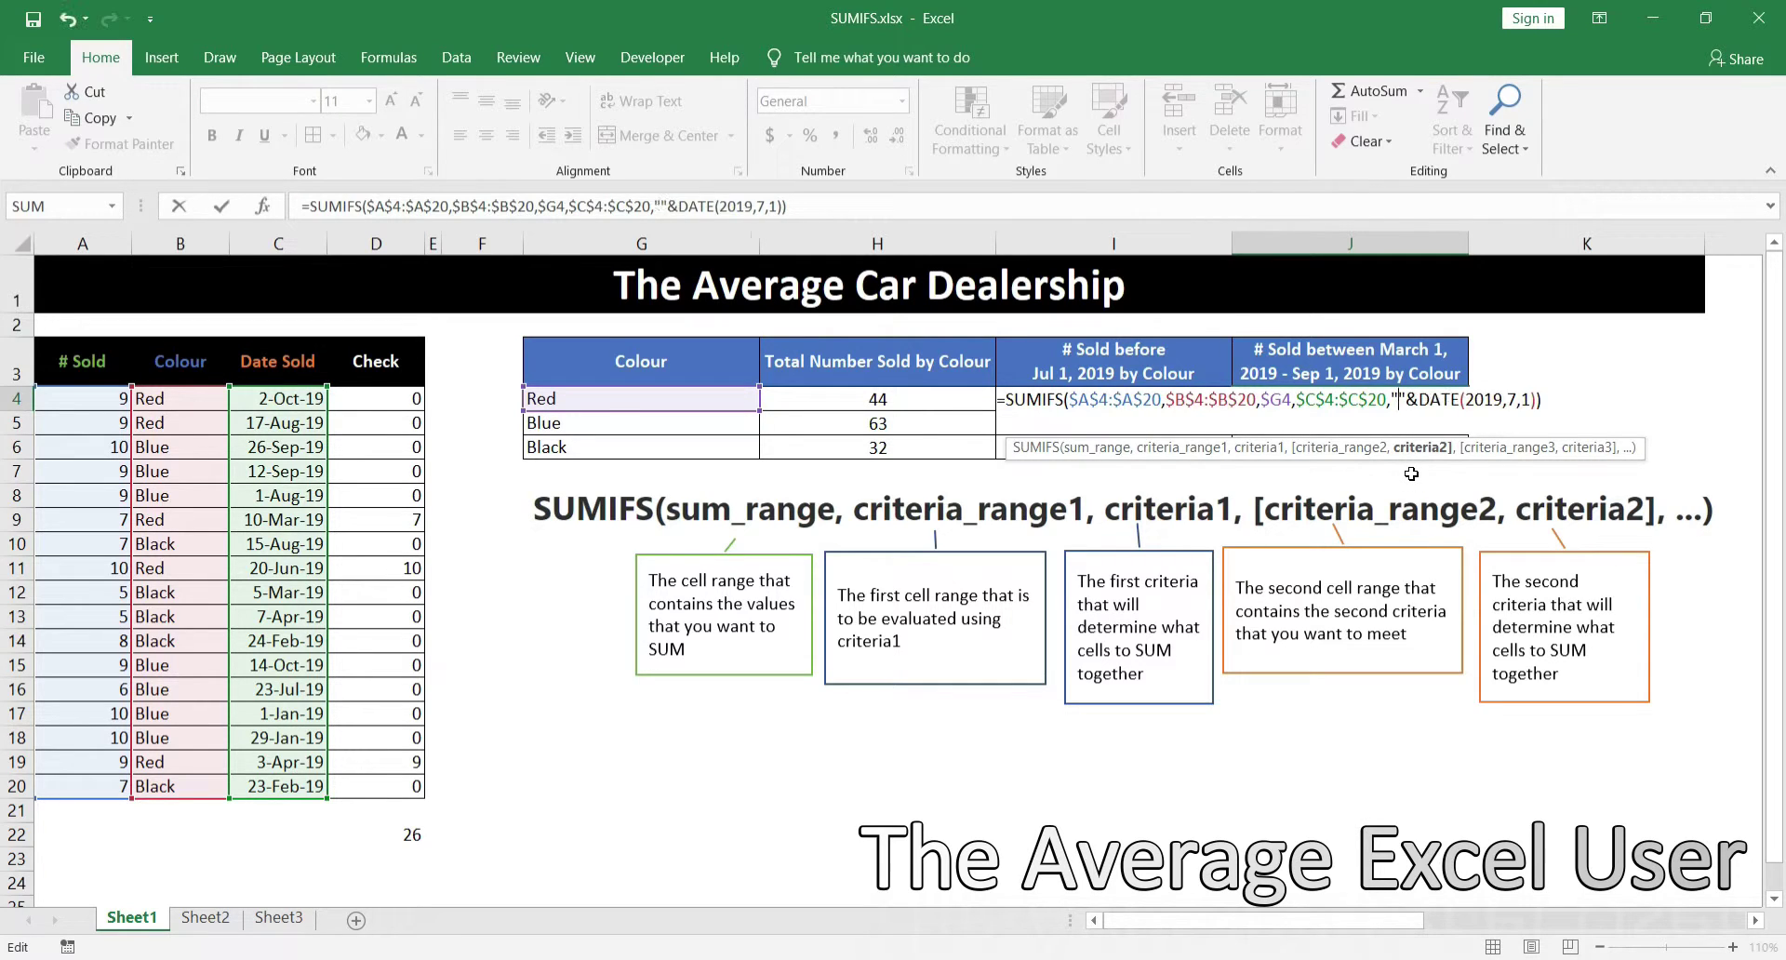
pyautogui.write('>')
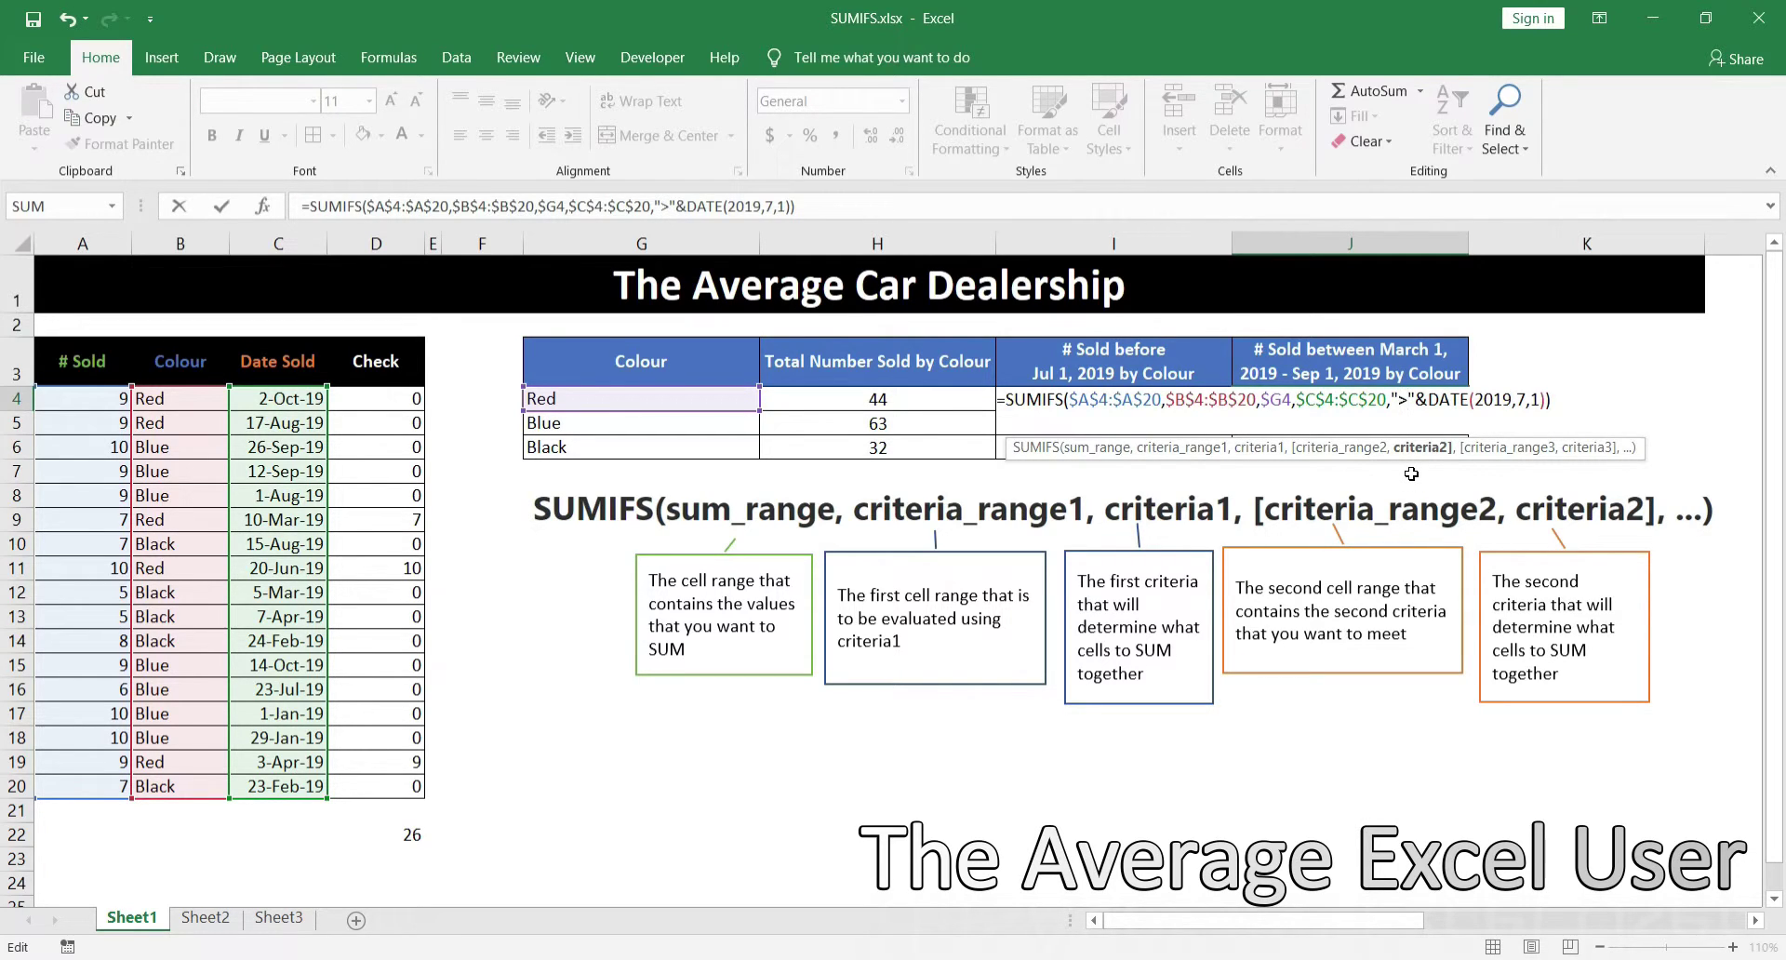
pyautogui.click(1527, 399)
pyautogui.press('BackSpace')
pyautogui.write('3')
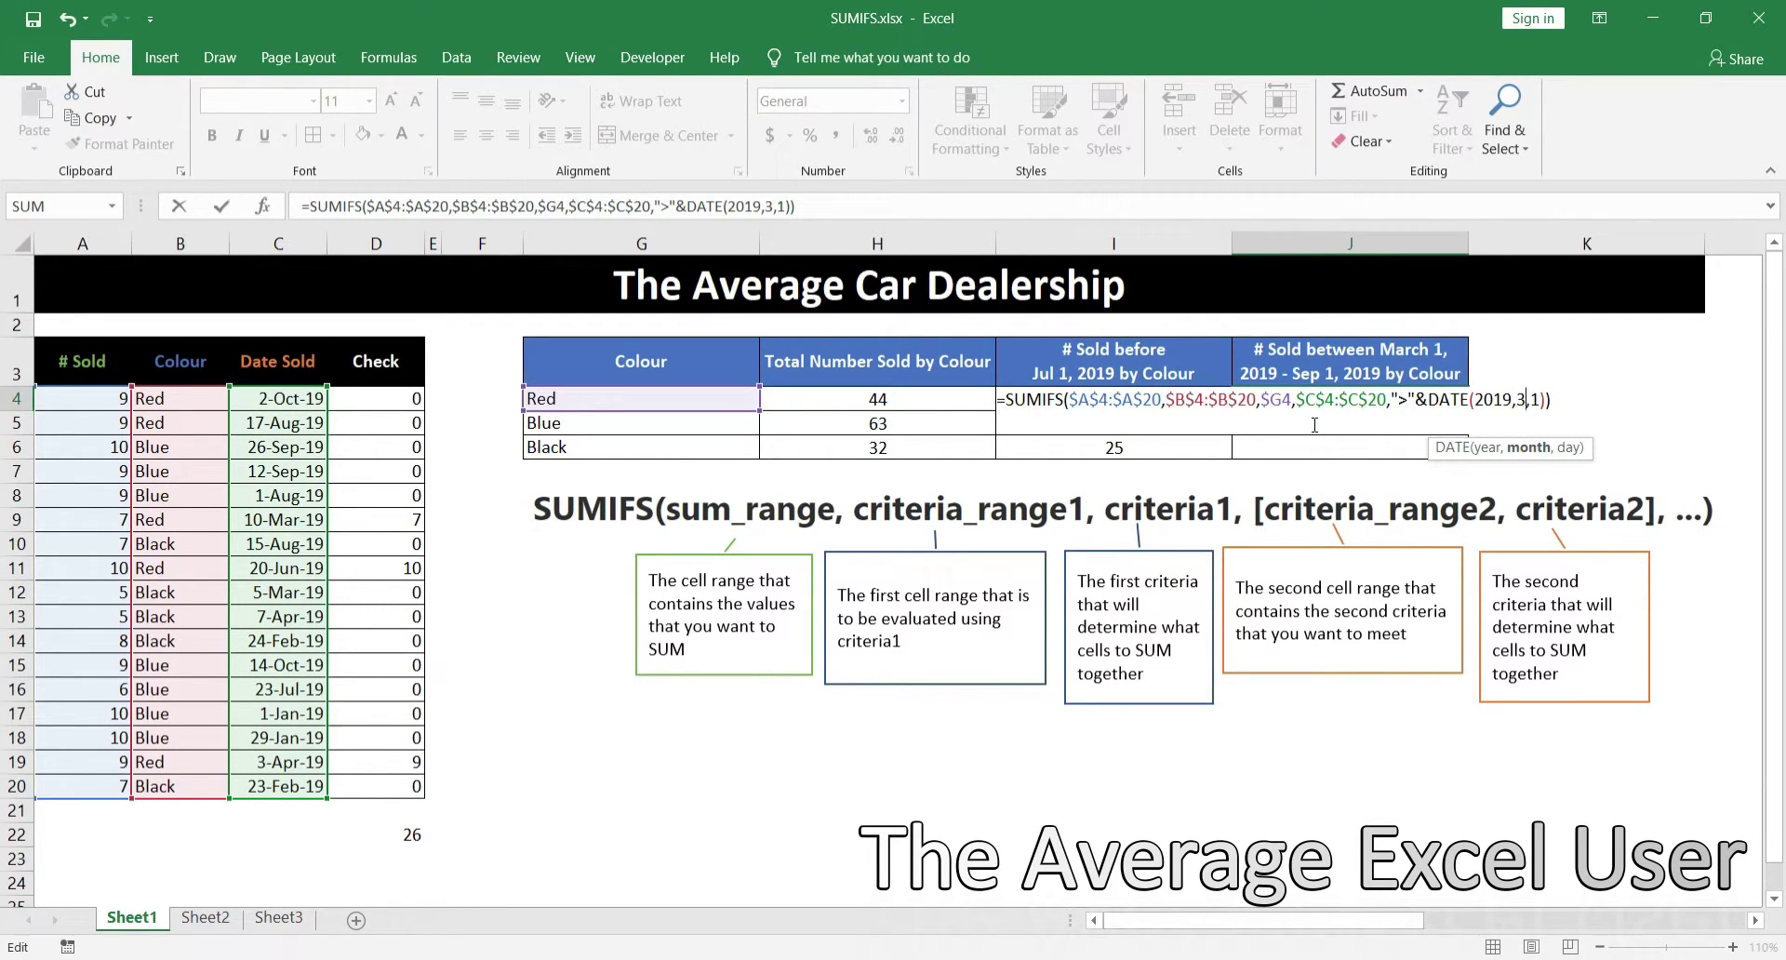
# - Duplicate the $C$4:$C$20,">"&DATE(2019,3,1) arguments as a third range and criterion at the end of the J4 formula
pyautogui.moveTo(1295, 400); pyautogui.dragTo(1549, 399)
pyautogui.hotkey('ctrl', 'c')
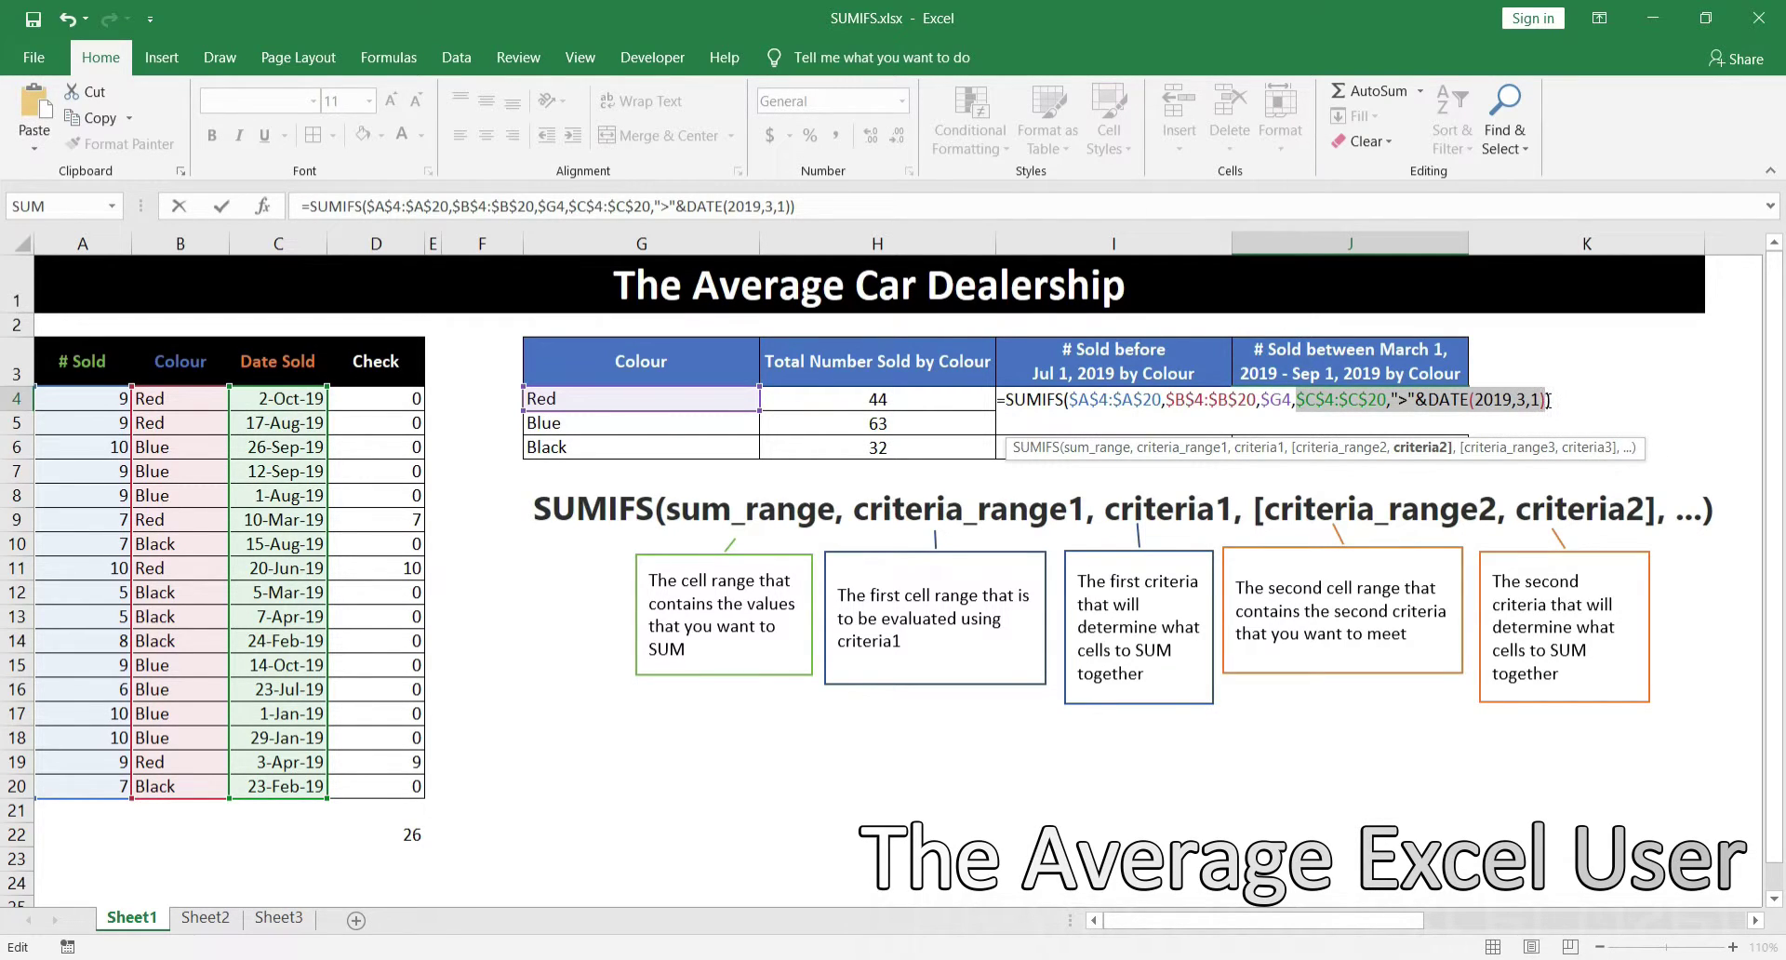
pyautogui.click(1548, 400)
pyautogui.write(',')
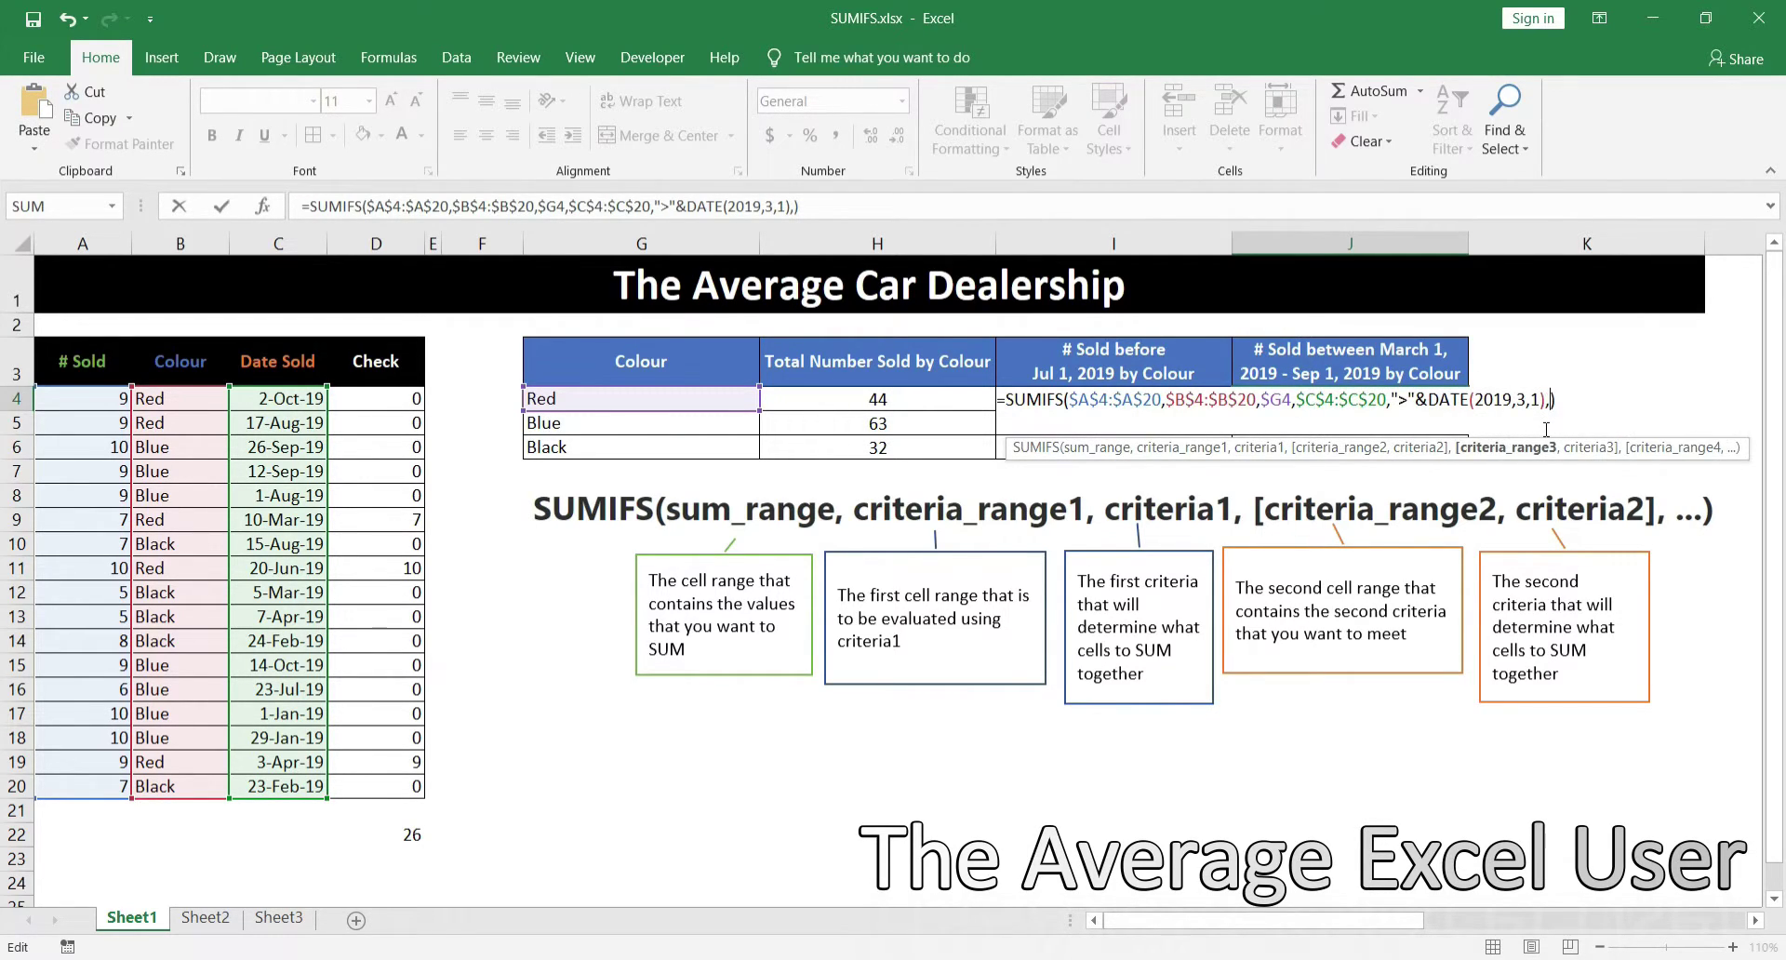
pyautogui.hotkey('ctrl', 'v')
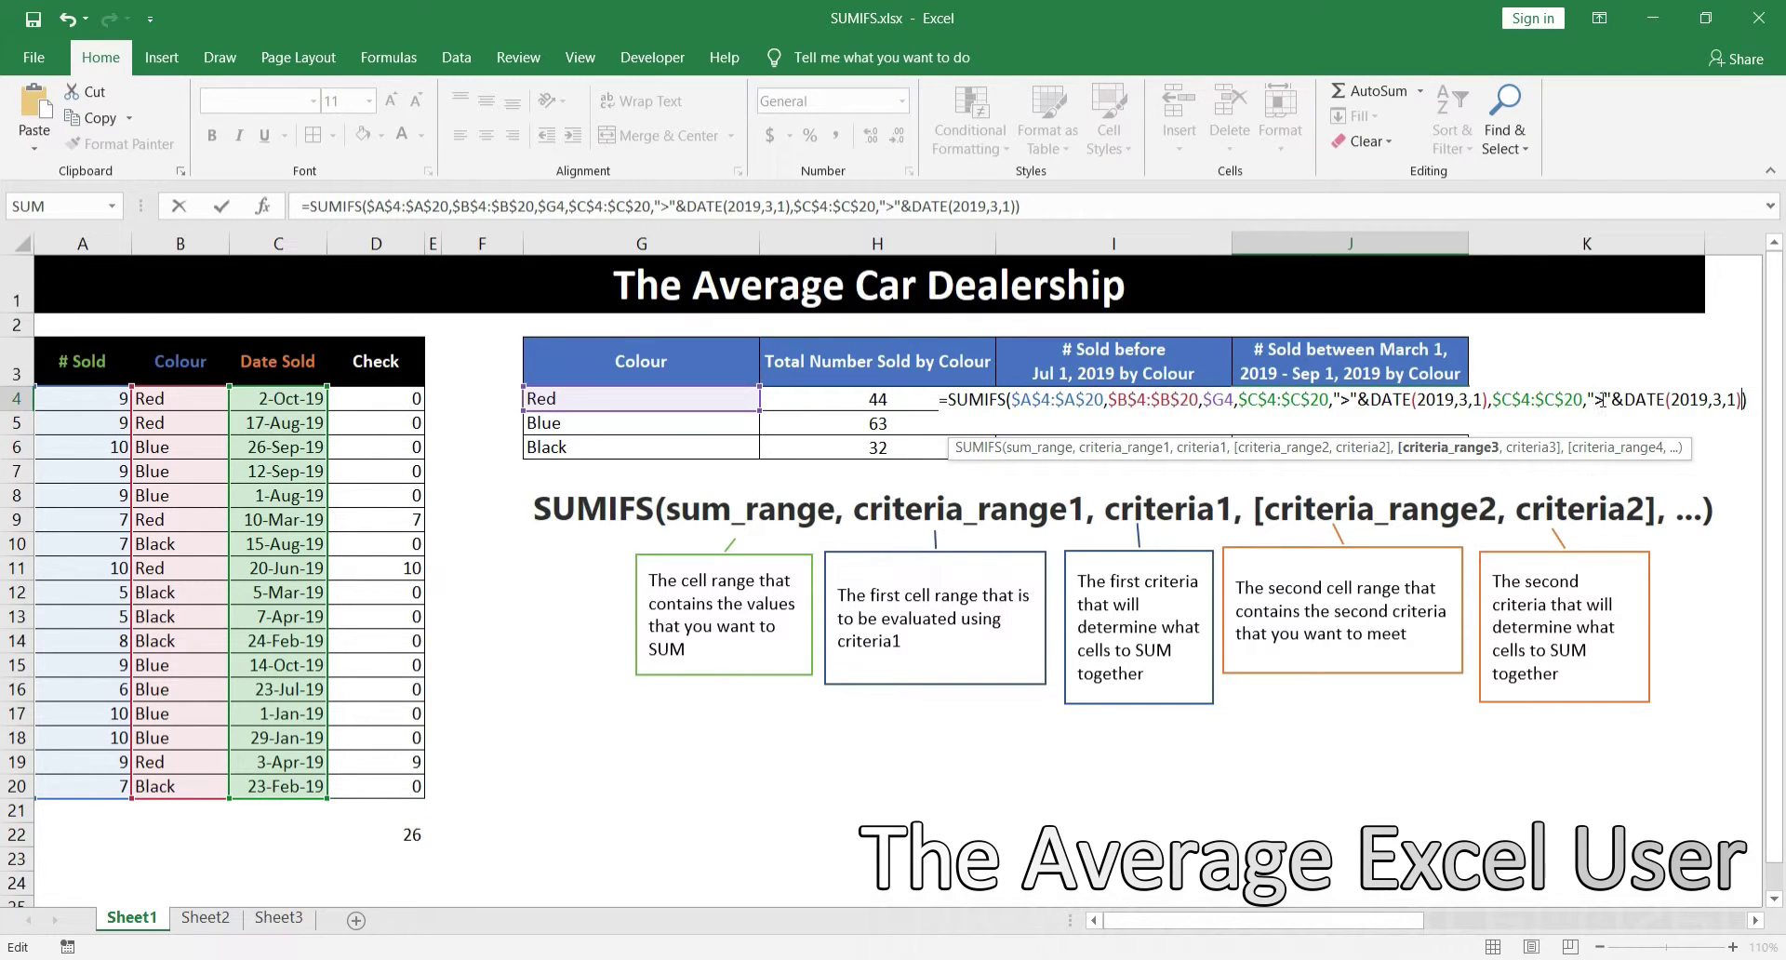
# - Change the last date criterion in the J4 formula to "<"&DATE(2019,9,1) and fill the formula down to J6
pyautogui.click(1602, 400)
pyautogui.press('BackSpace')
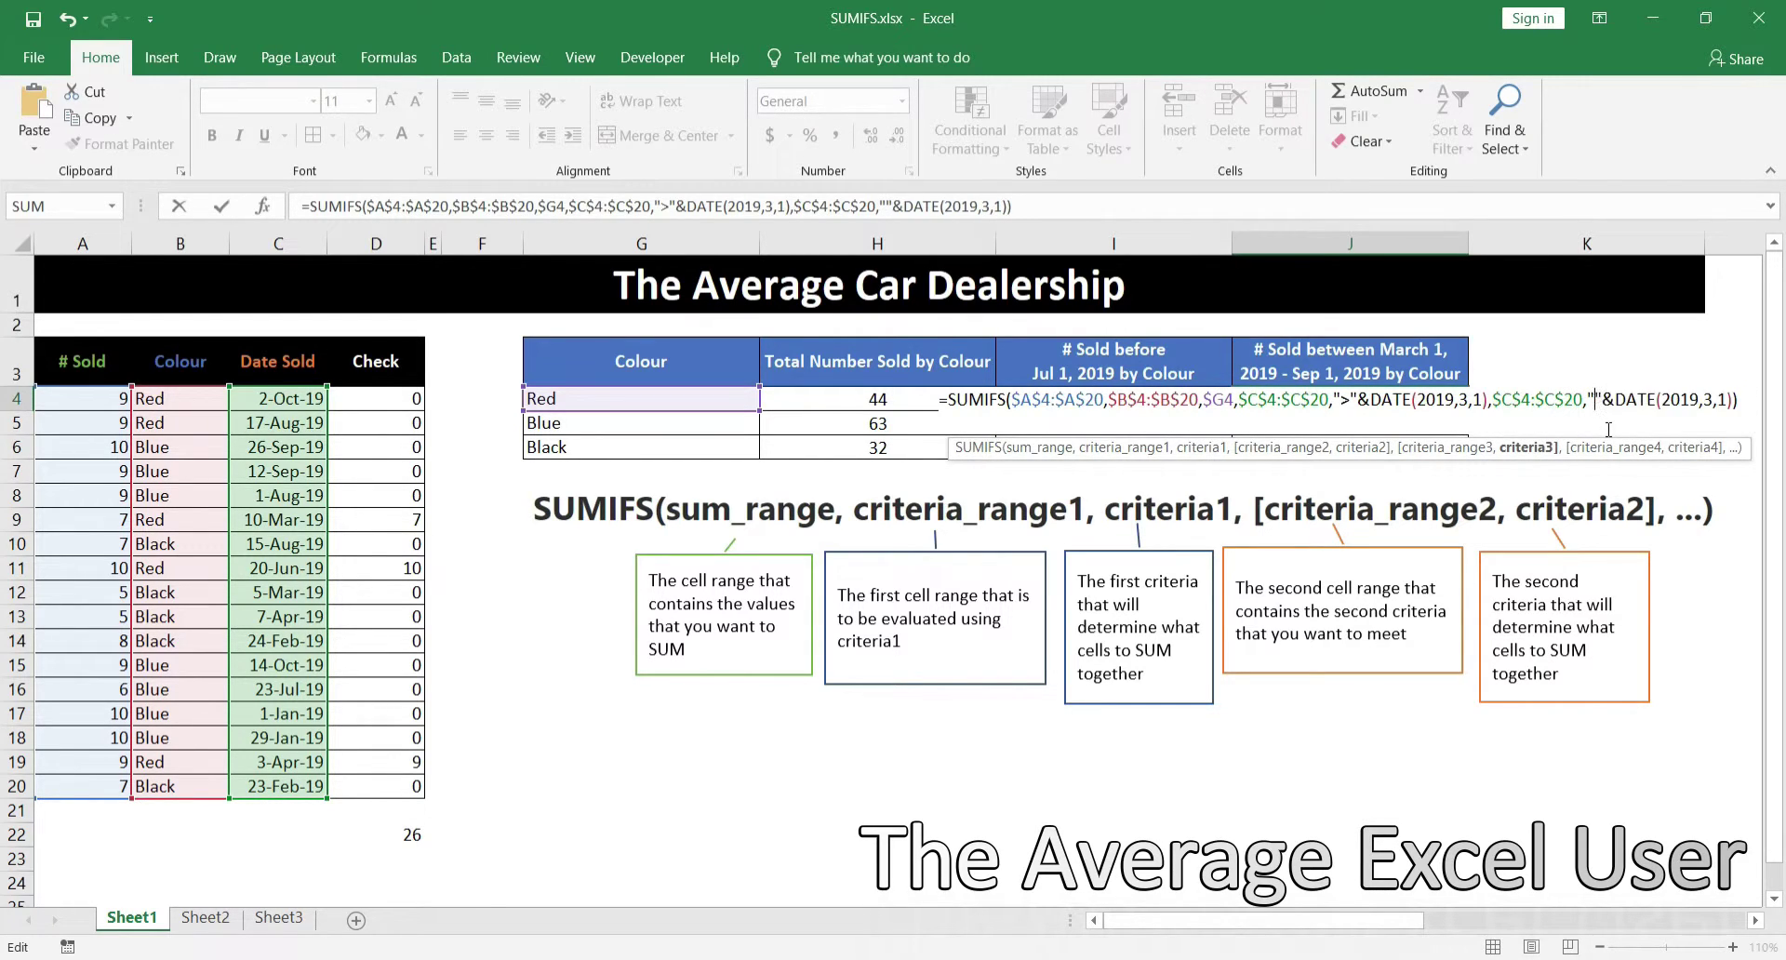
pyautogui.write('<')
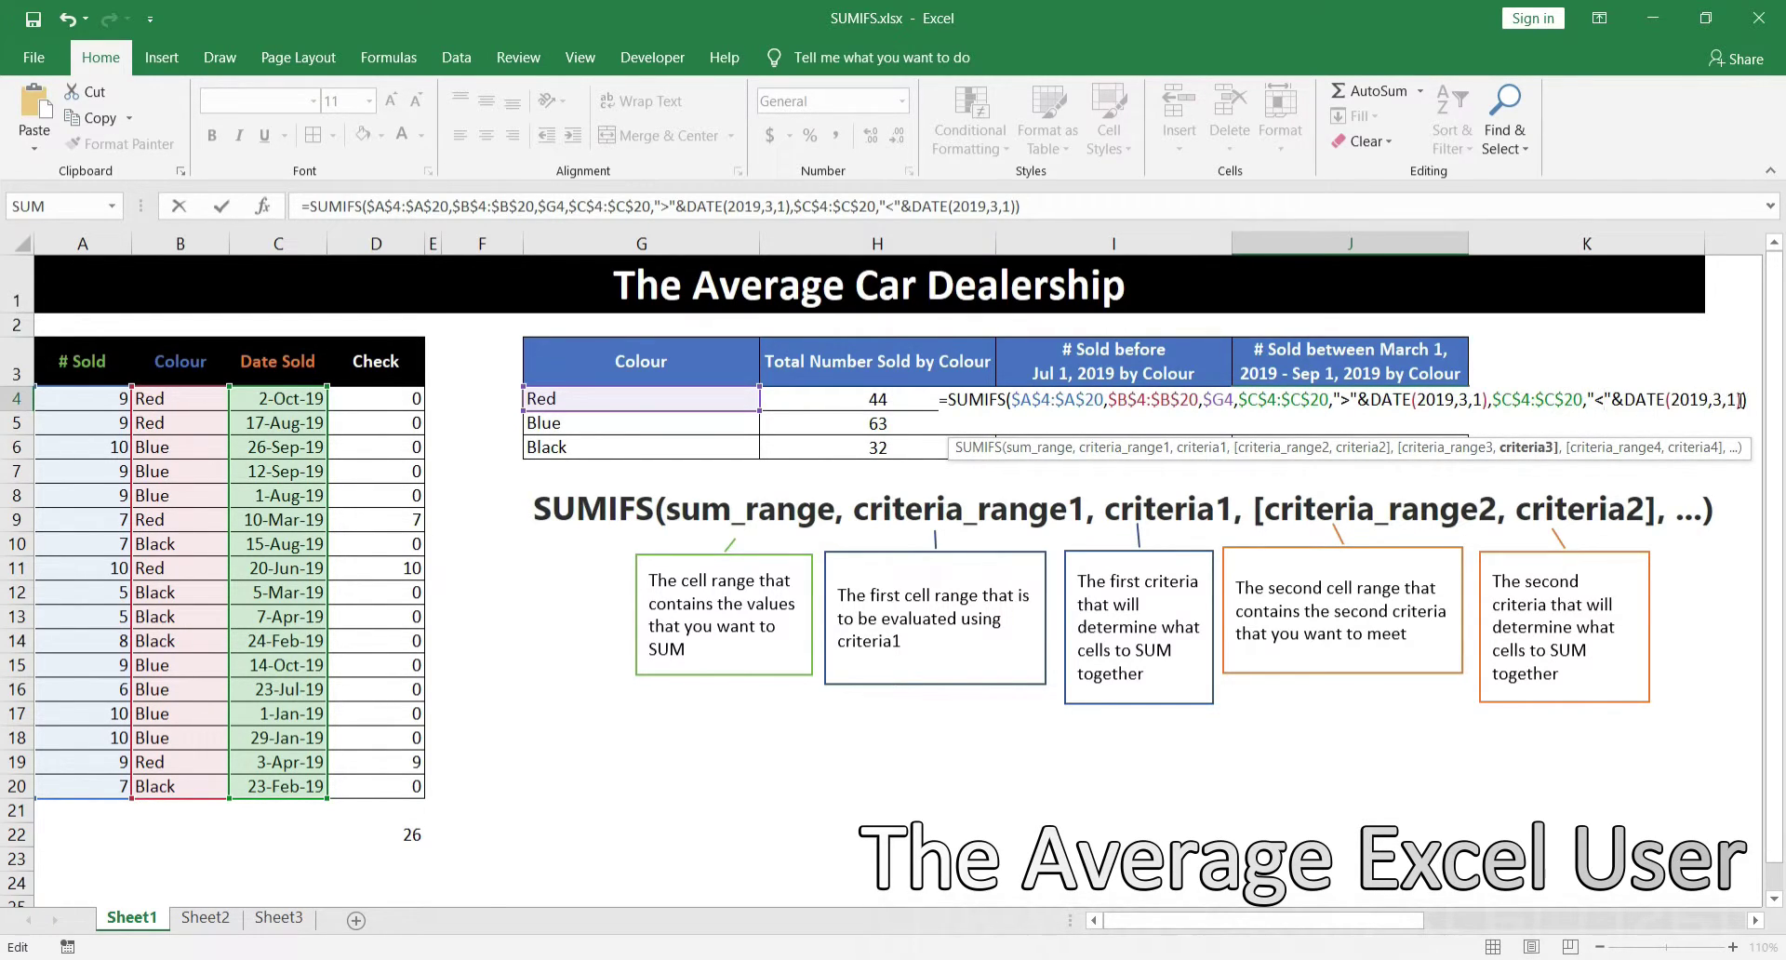
pyautogui.click(1722, 400)
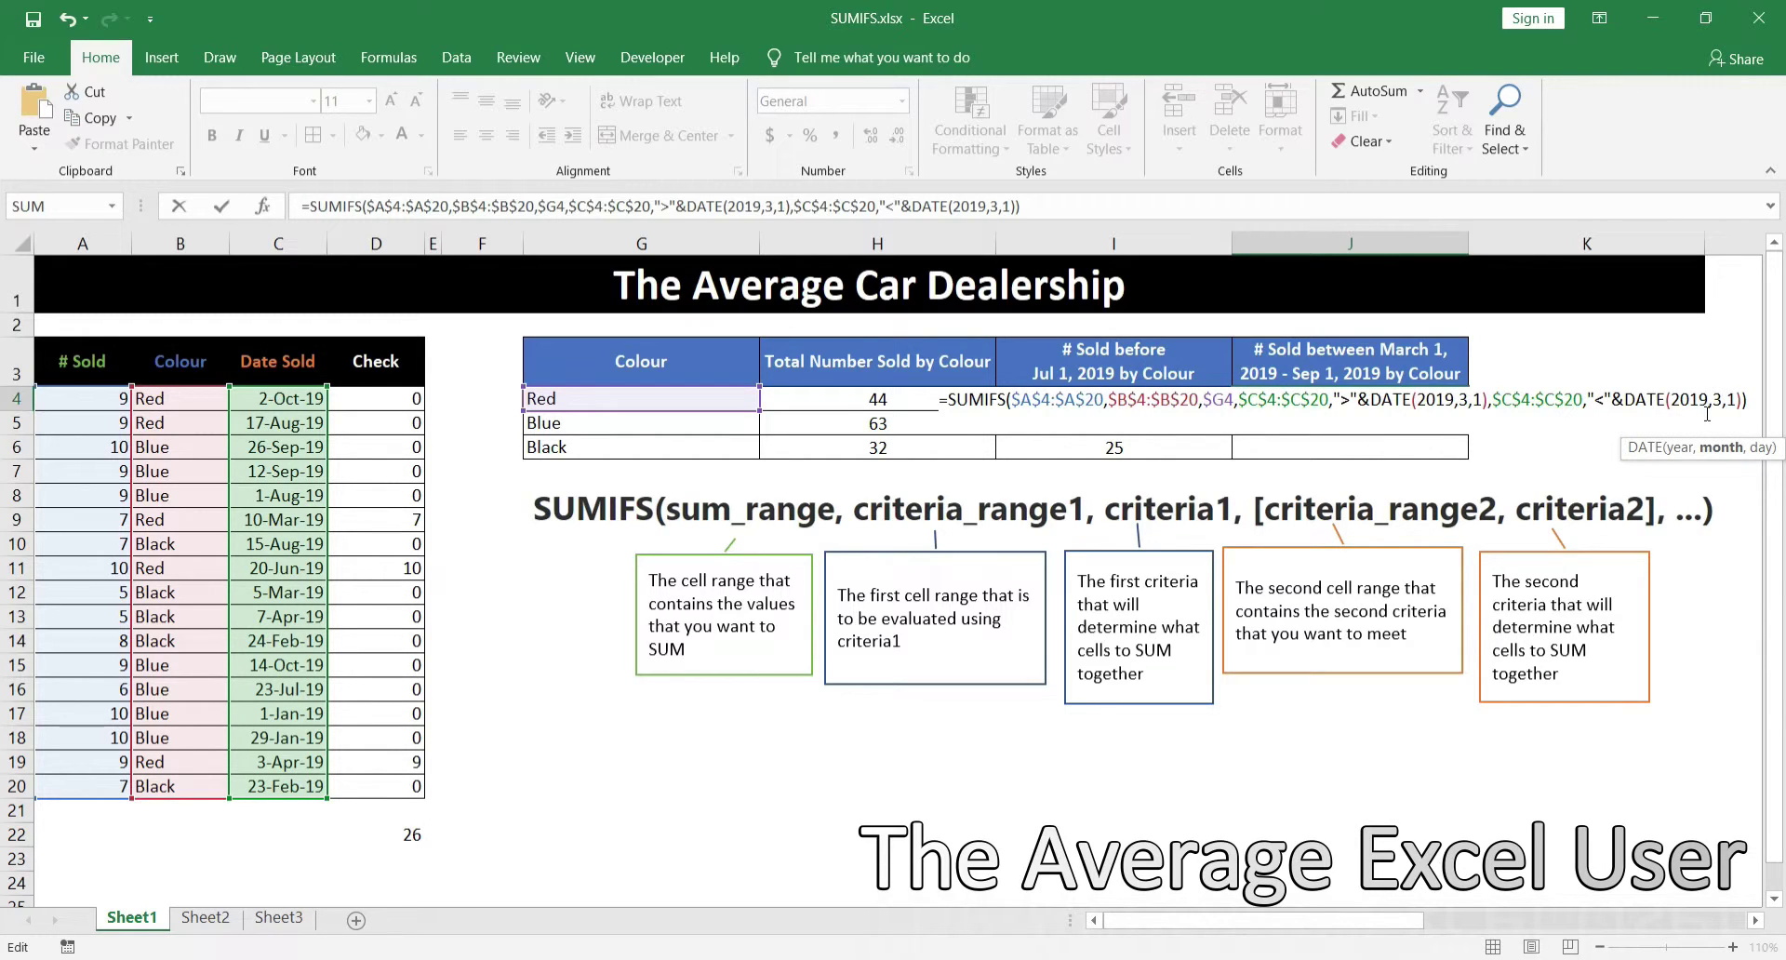
pyautogui.press('BackSpace')
pyautogui.write('9')
pyautogui.press('Return')
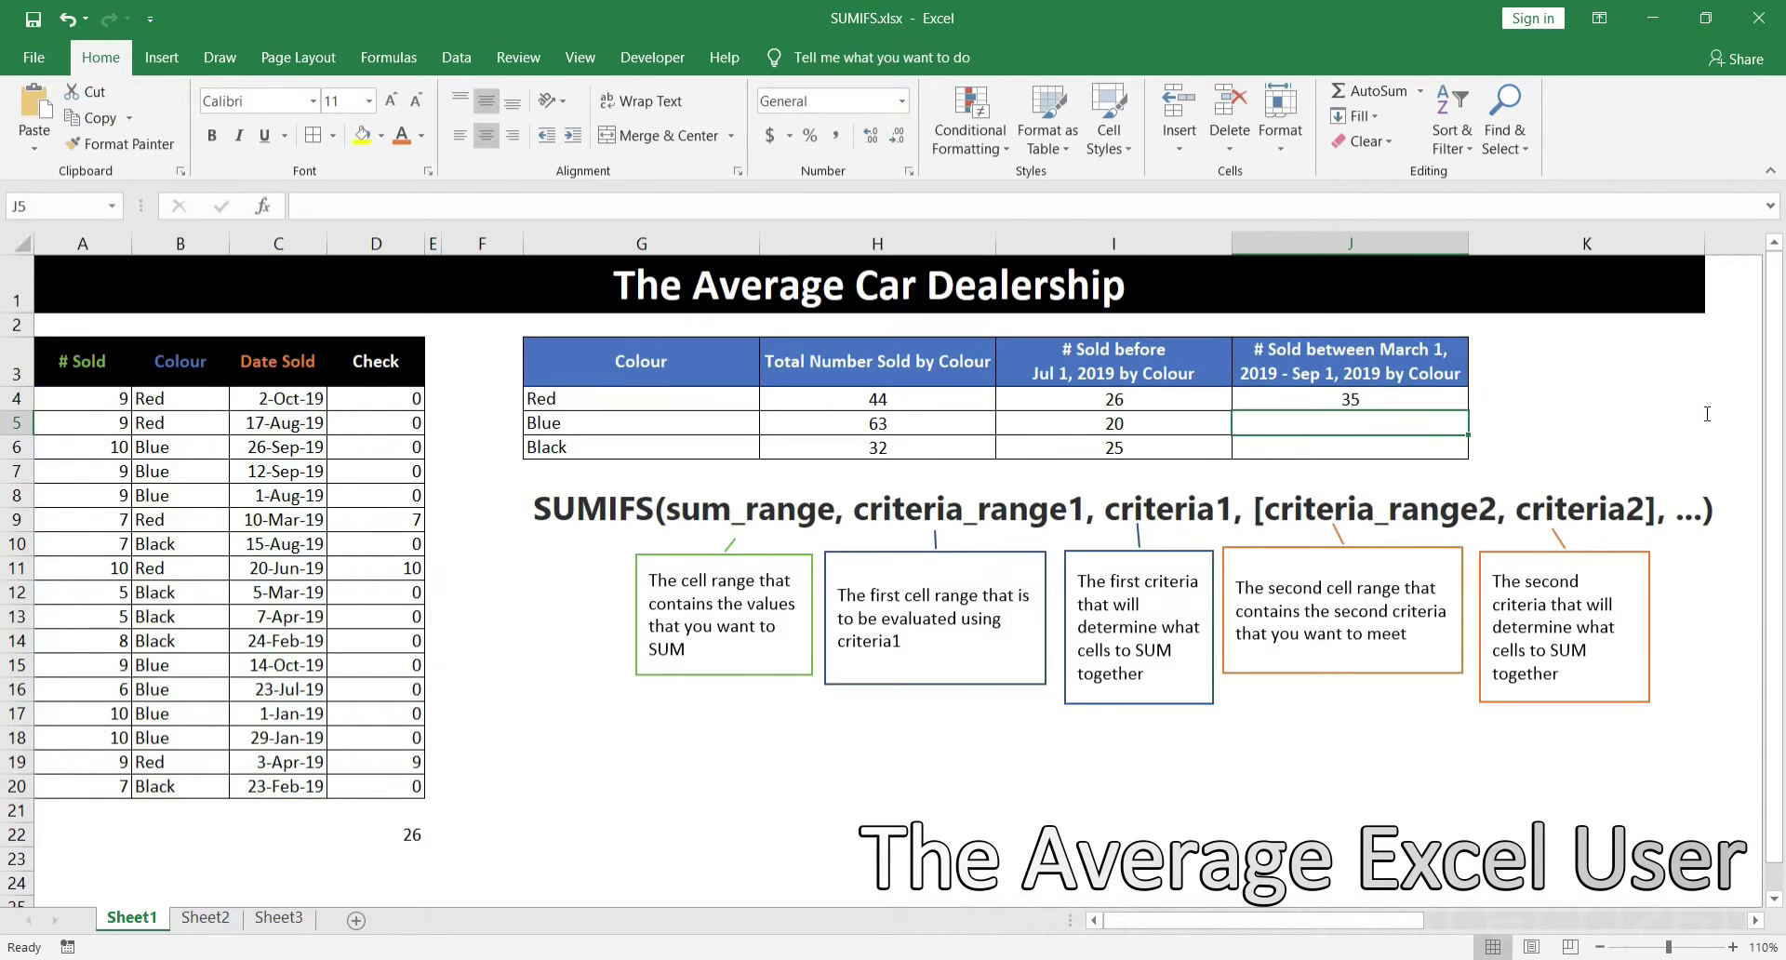
pyautogui.click(1423, 399)
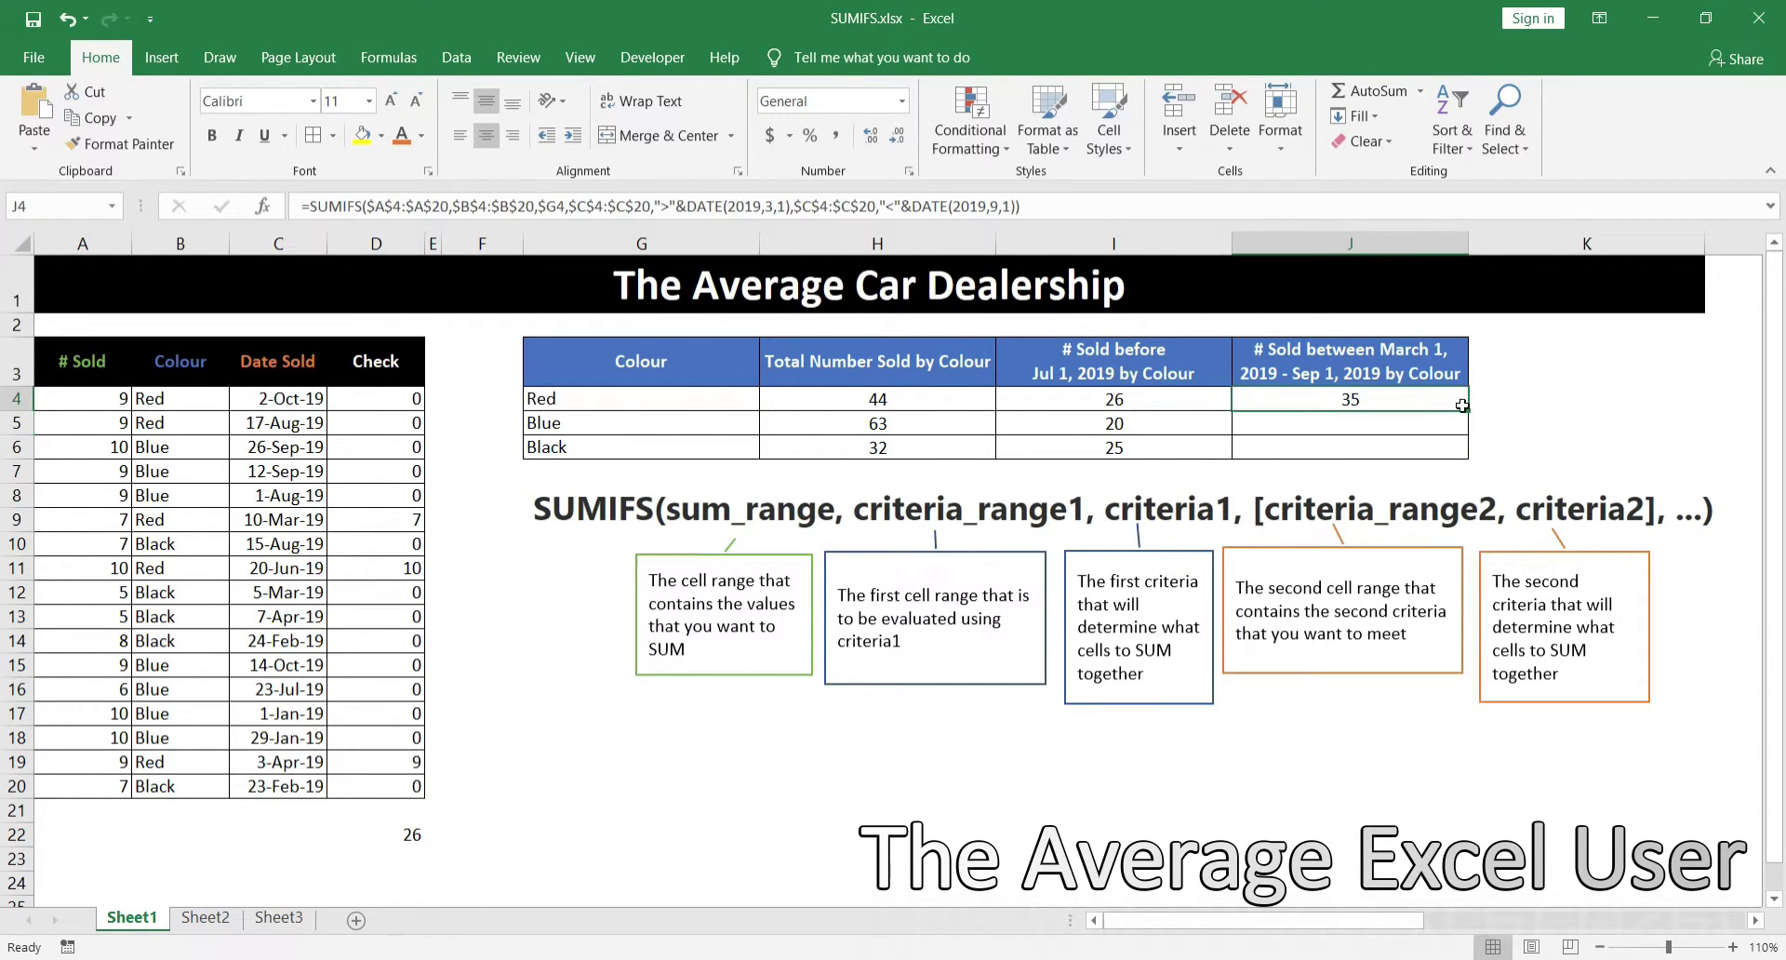
pyautogui.moveTo(1468, 408); pyautogui.dragTo(1468, 457)
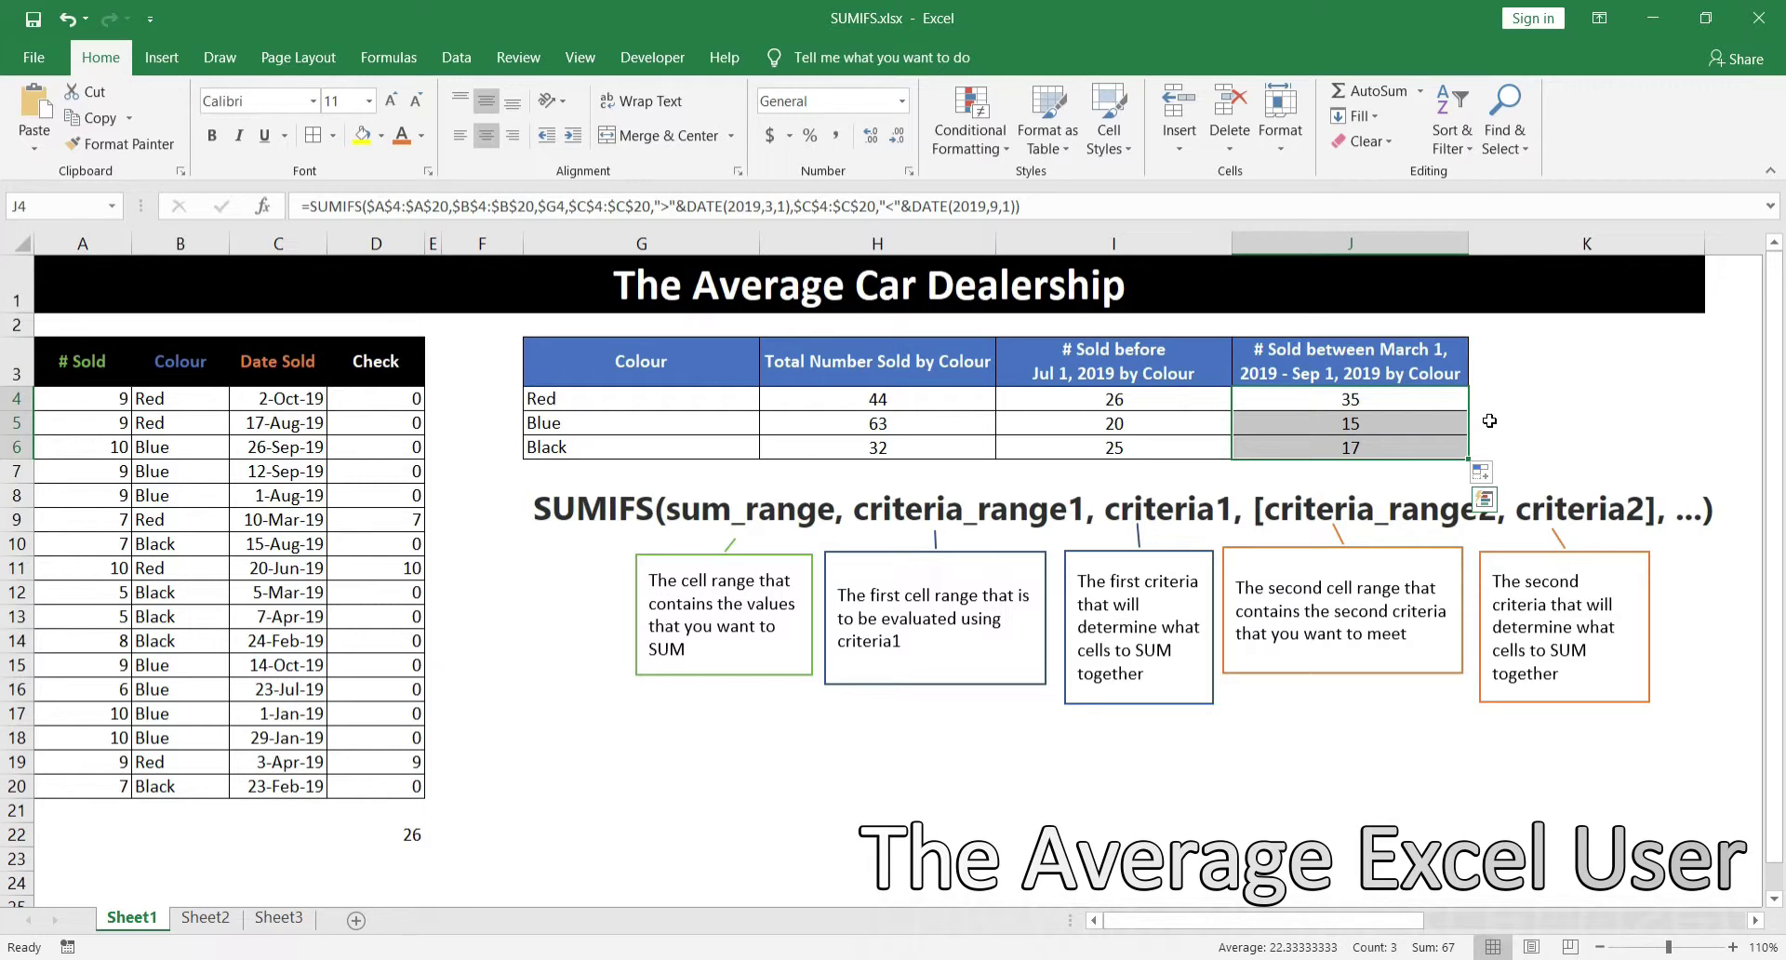
# - Change the date condition in the D4 check formula to C4>DATE(2019,3,1), adding a comma after it for another AND condition
pyautogui.click(382, 401)
pyautogui.doubleClick(382, 401)
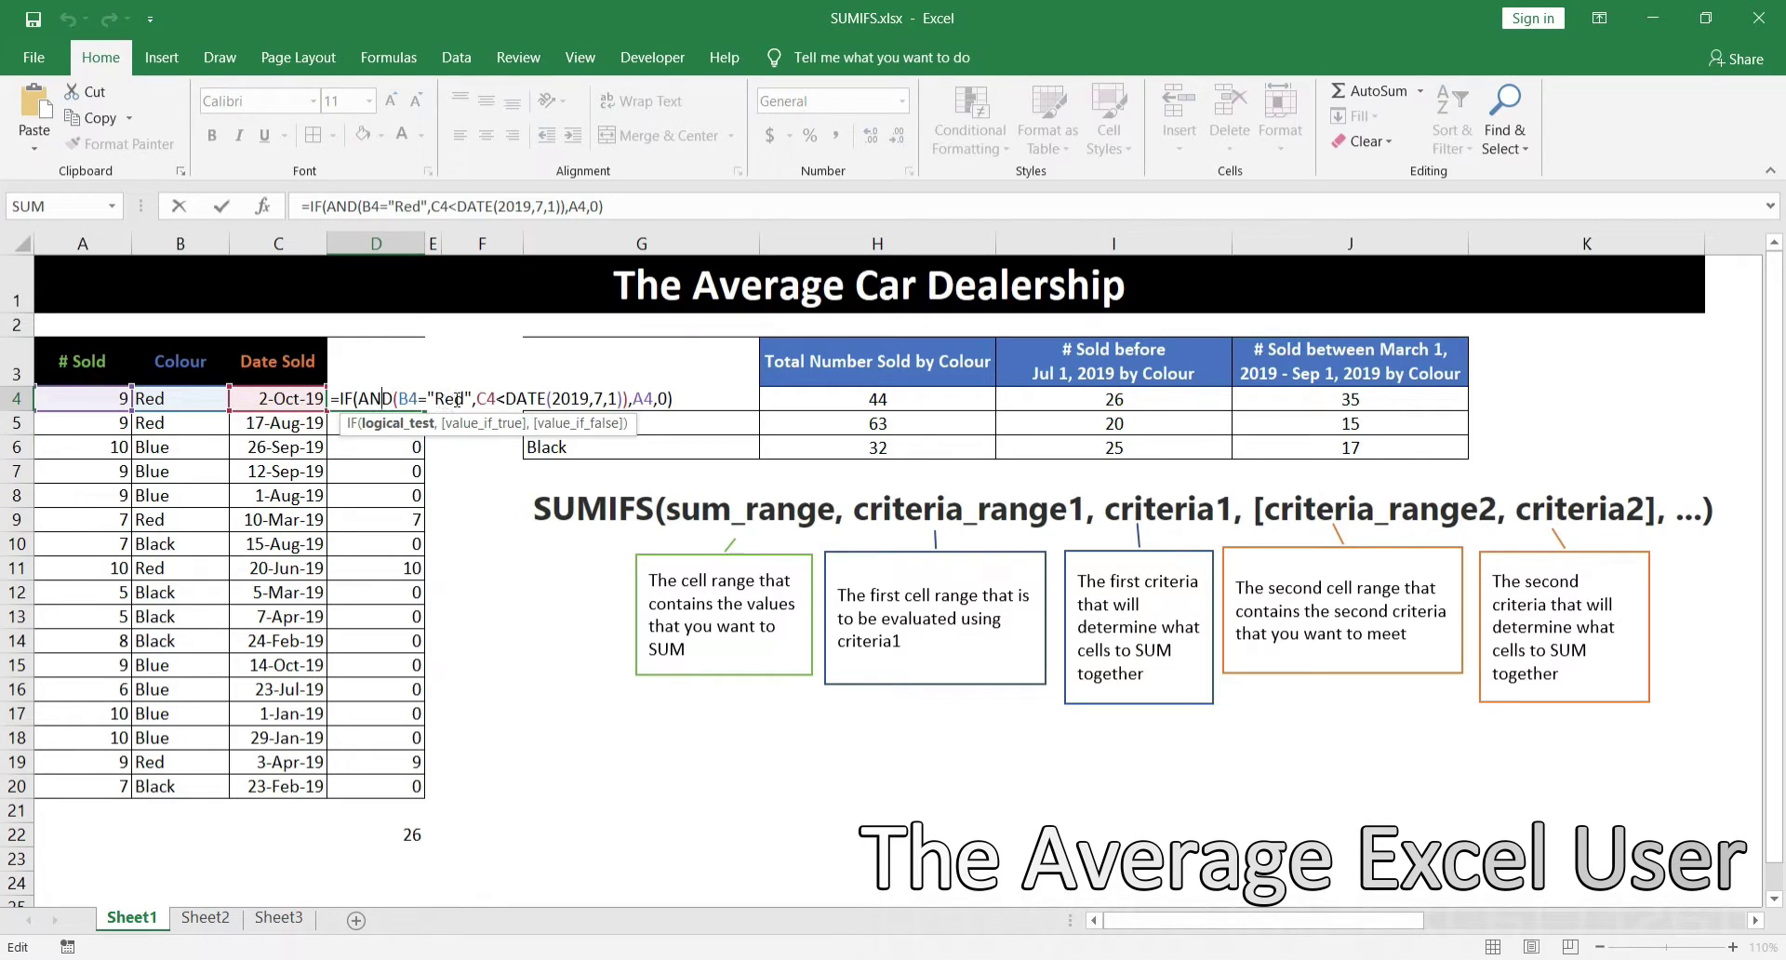
pyautogui.click(618, 398)
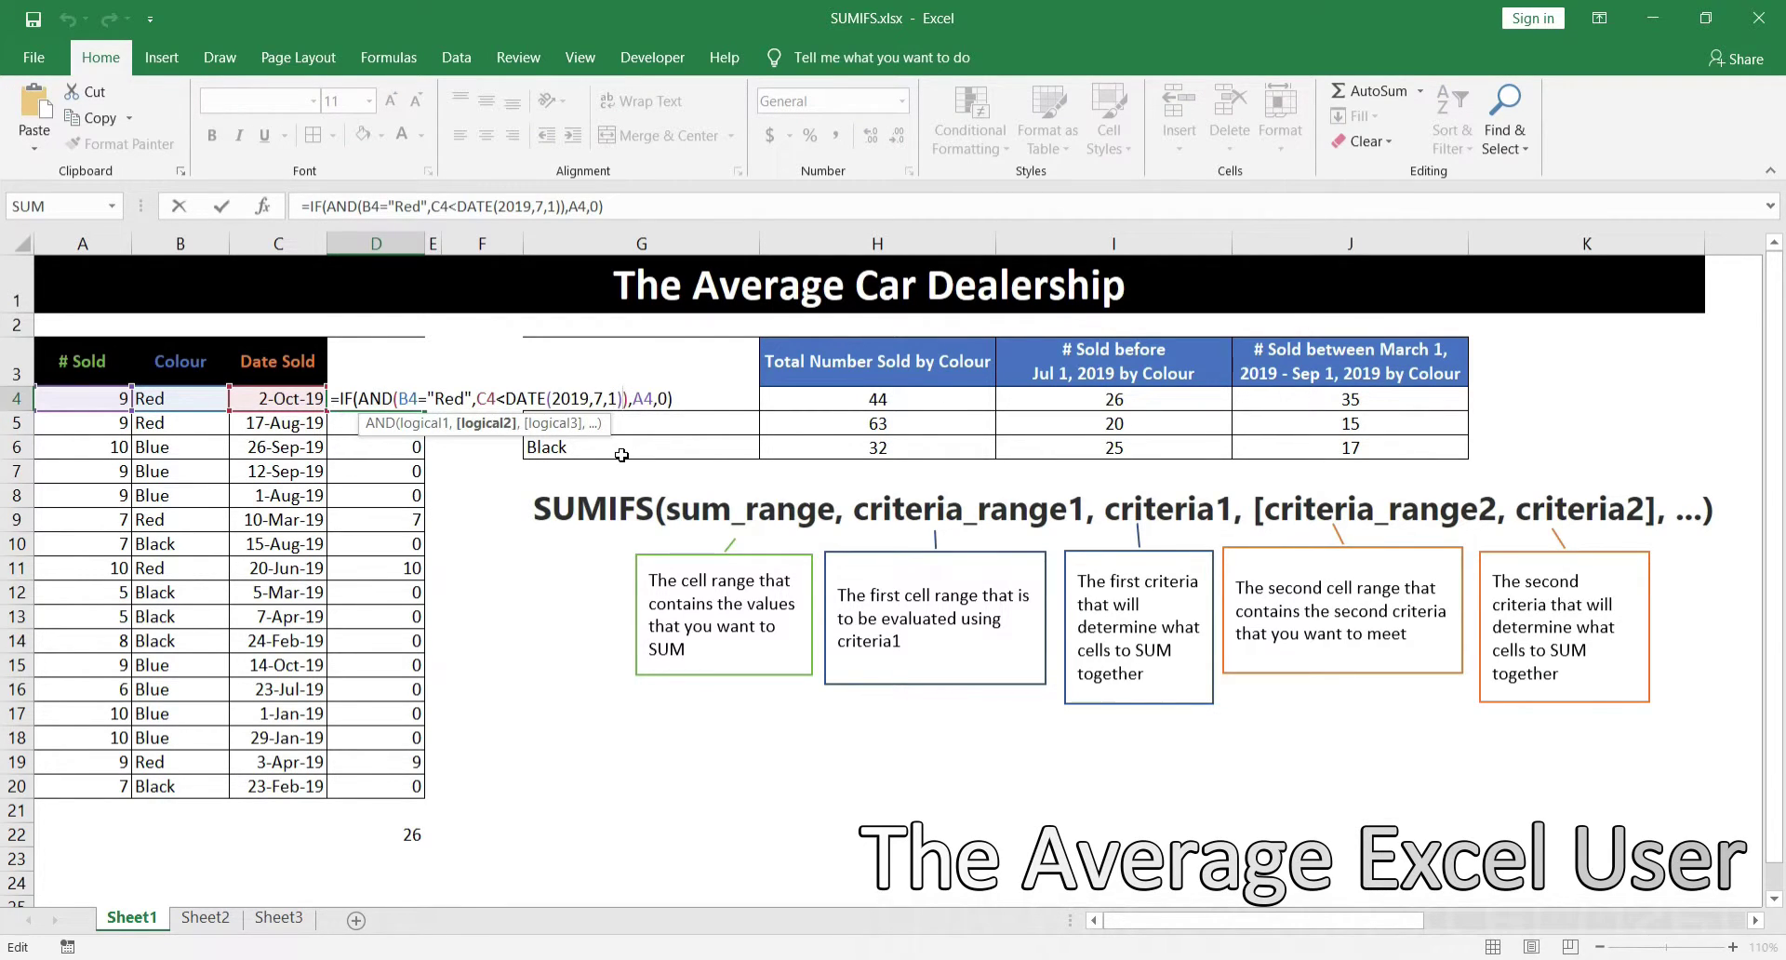
pyautogui.write(',')
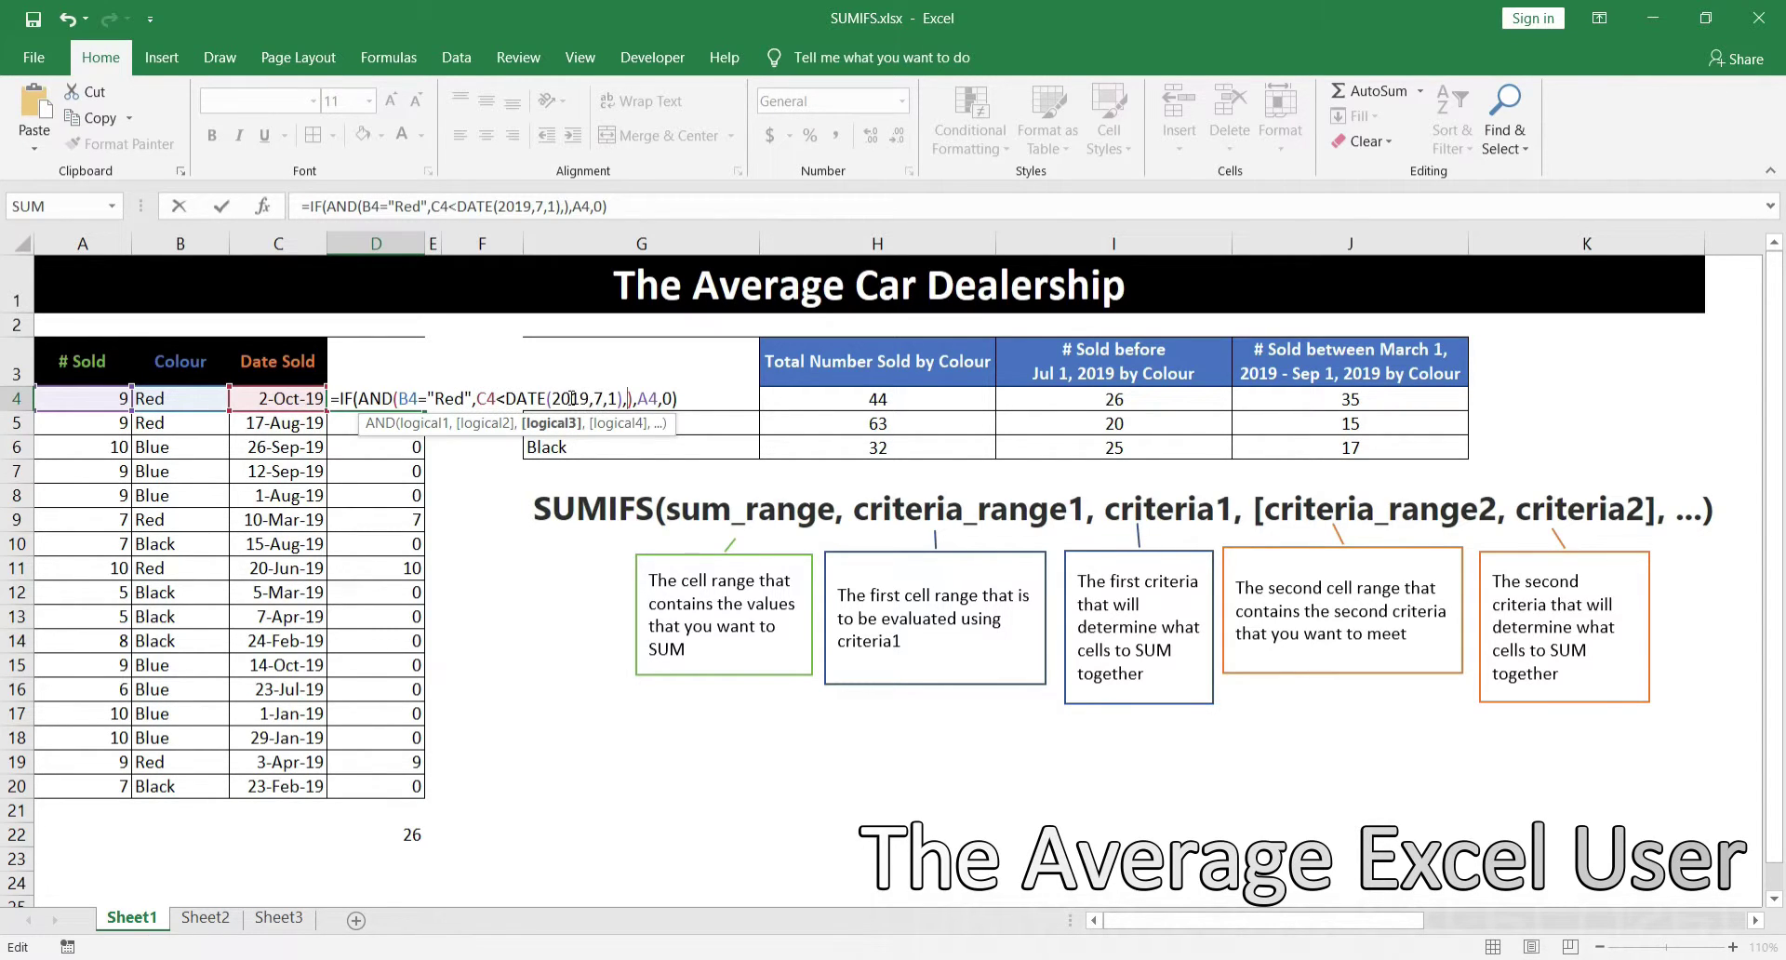
pyautogui.click(505, 398)
pyautogui.press('BackSpace')
pyautogui.write('>')
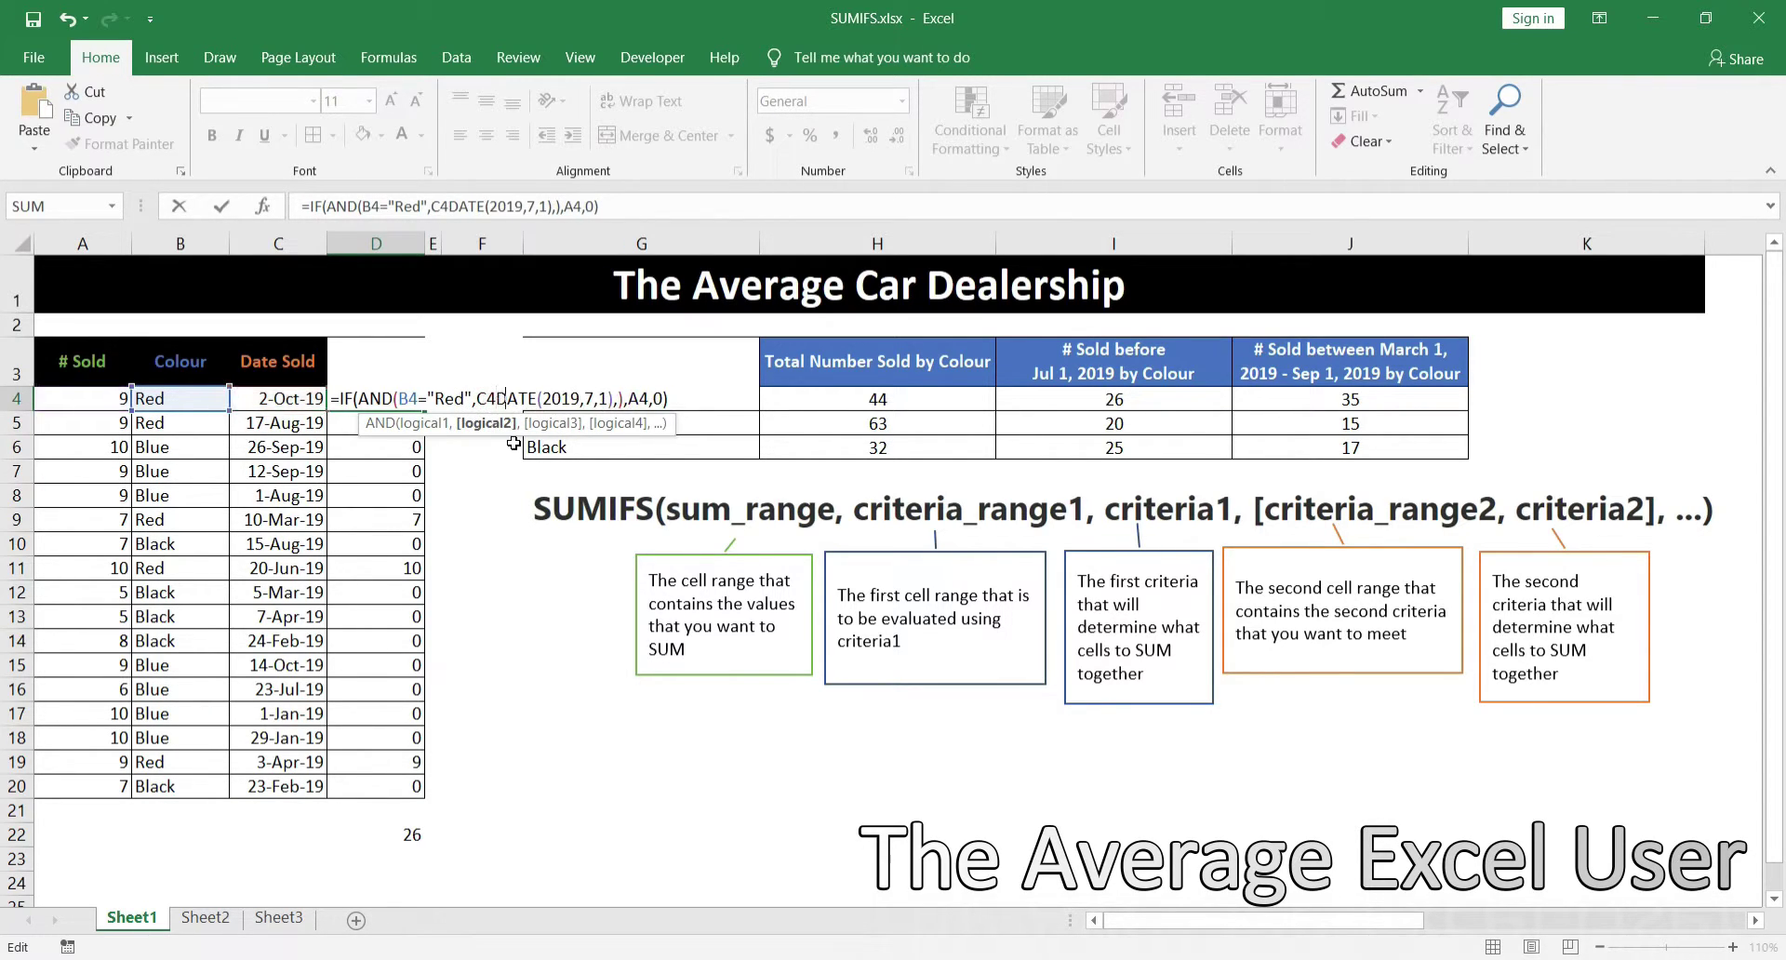
pyautogui.click(596, 398)
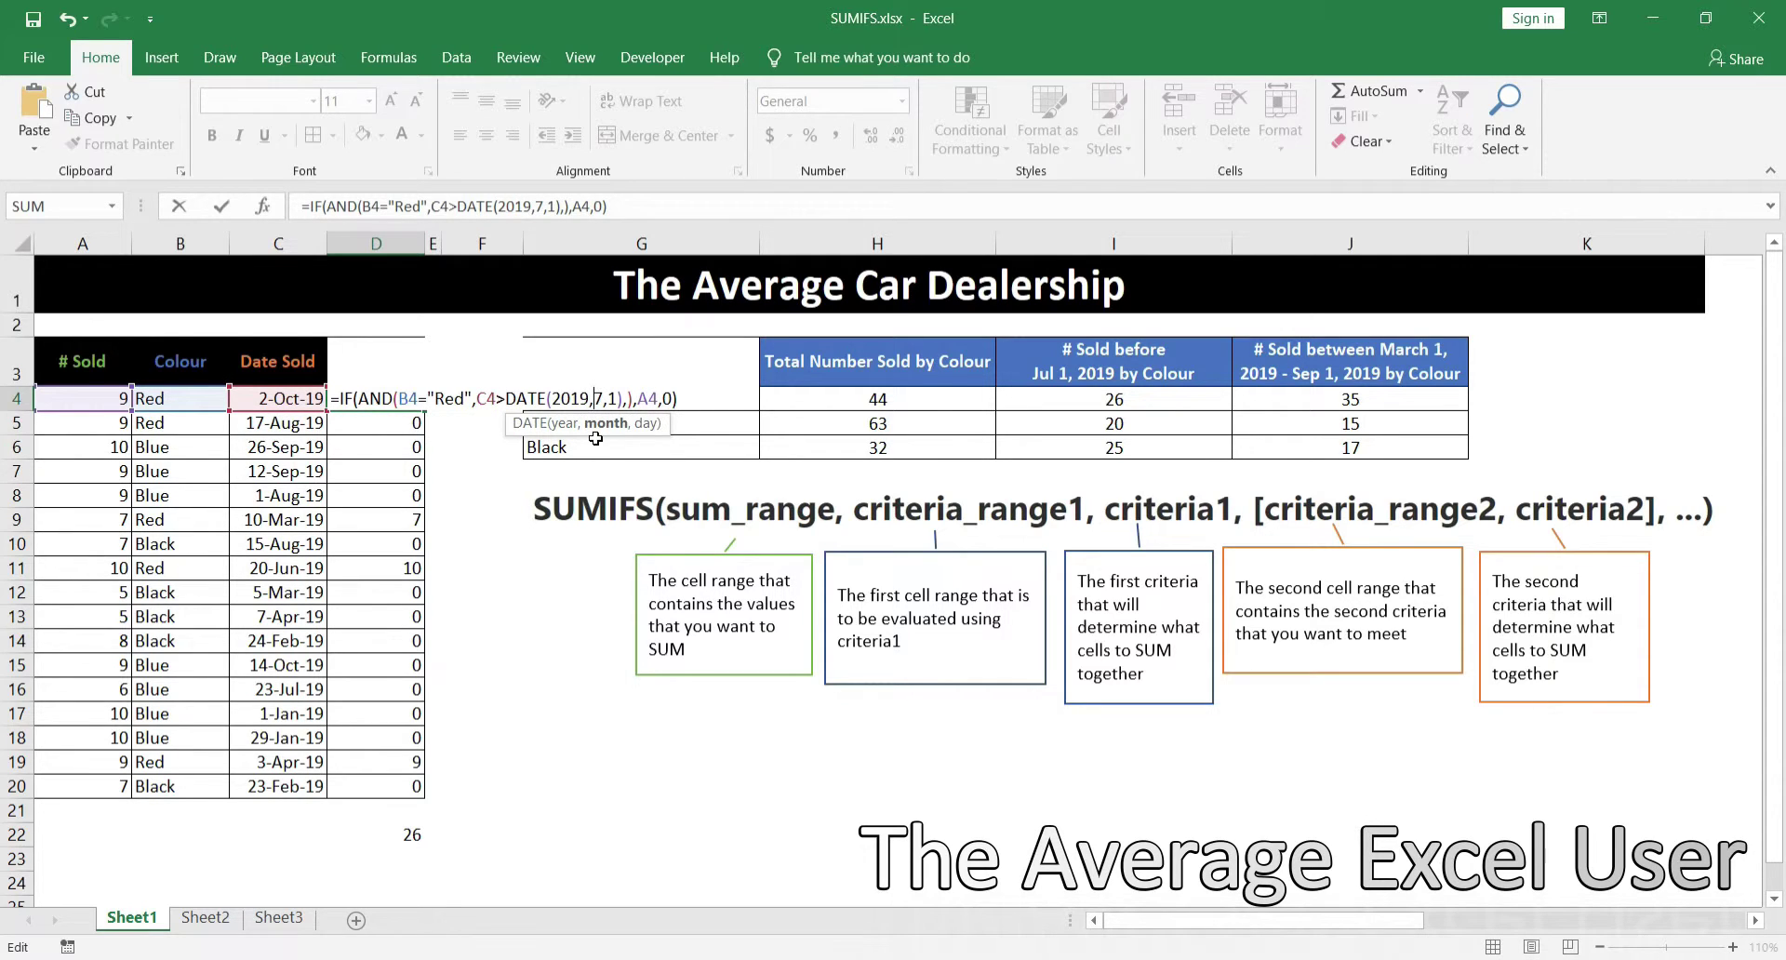
pyautogui.press('Delete')
pyautogui.write('3')
# - Duplicate the D4 date condition as a third AND argument and change the copy to C4<DATE(2019,9,1)
pyautogui.moveTo(476, 398); pyautogui.dragTo(623, 402)
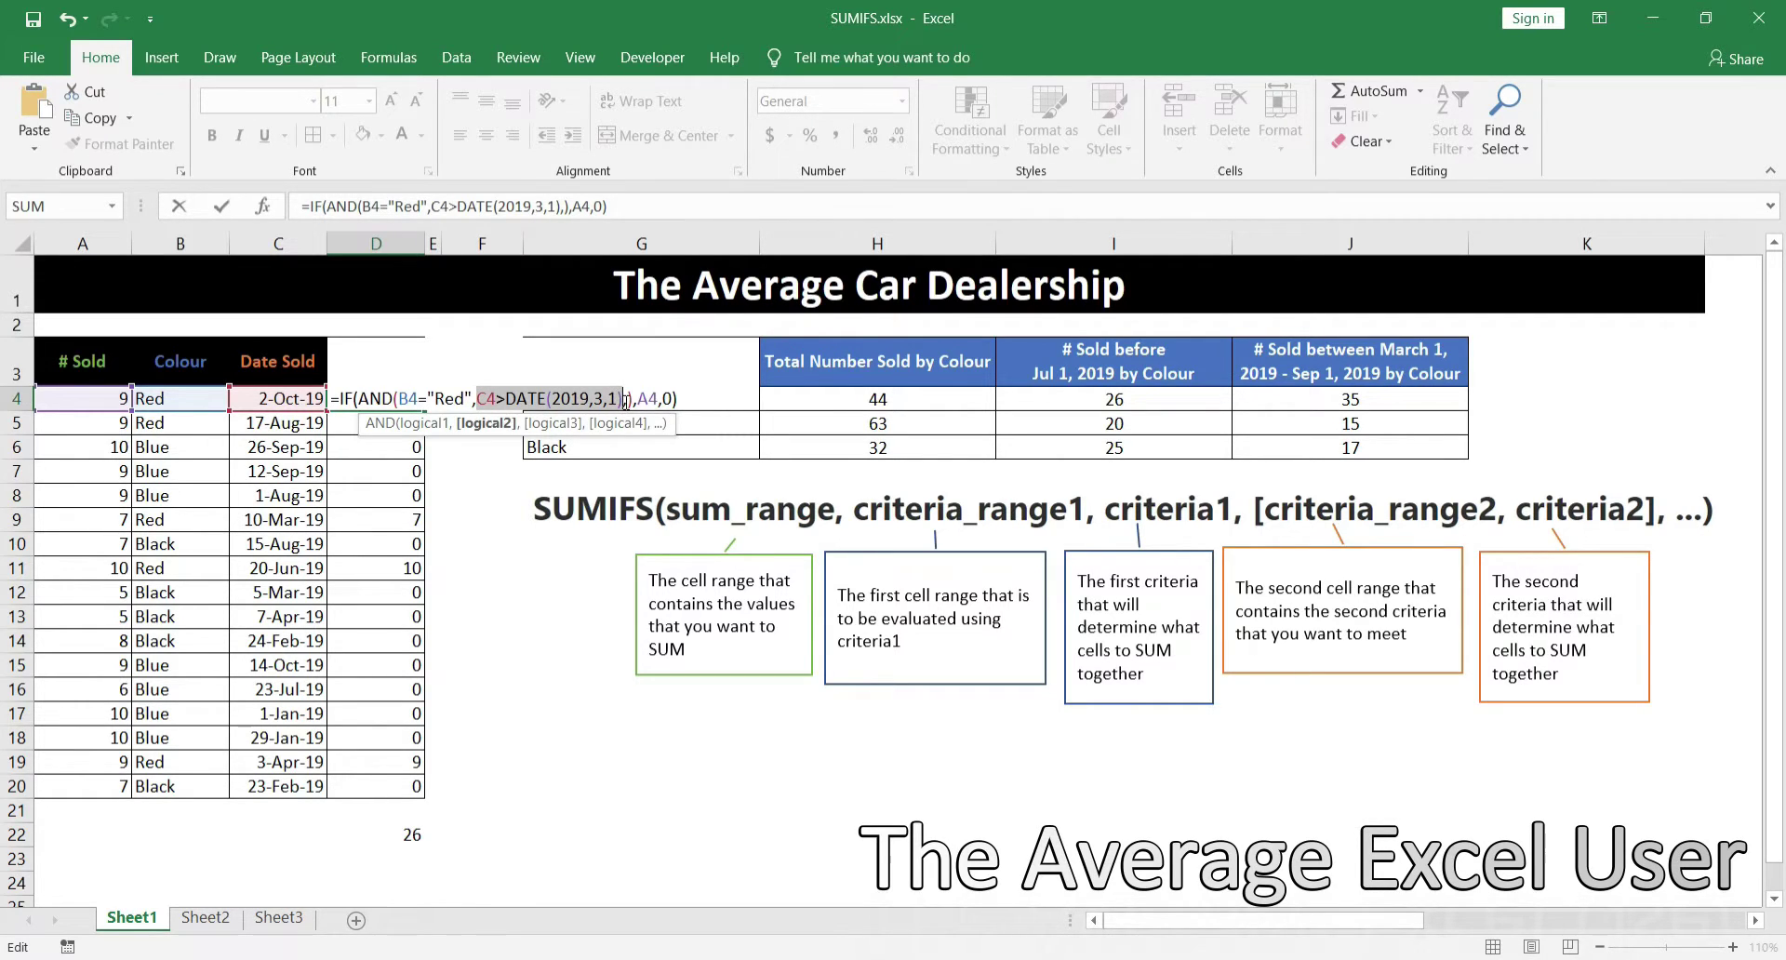
pyautogui.click(624, 402)
pyautogui.click(630, 407)
pyautogui.hotkey('ctrl', 'v')
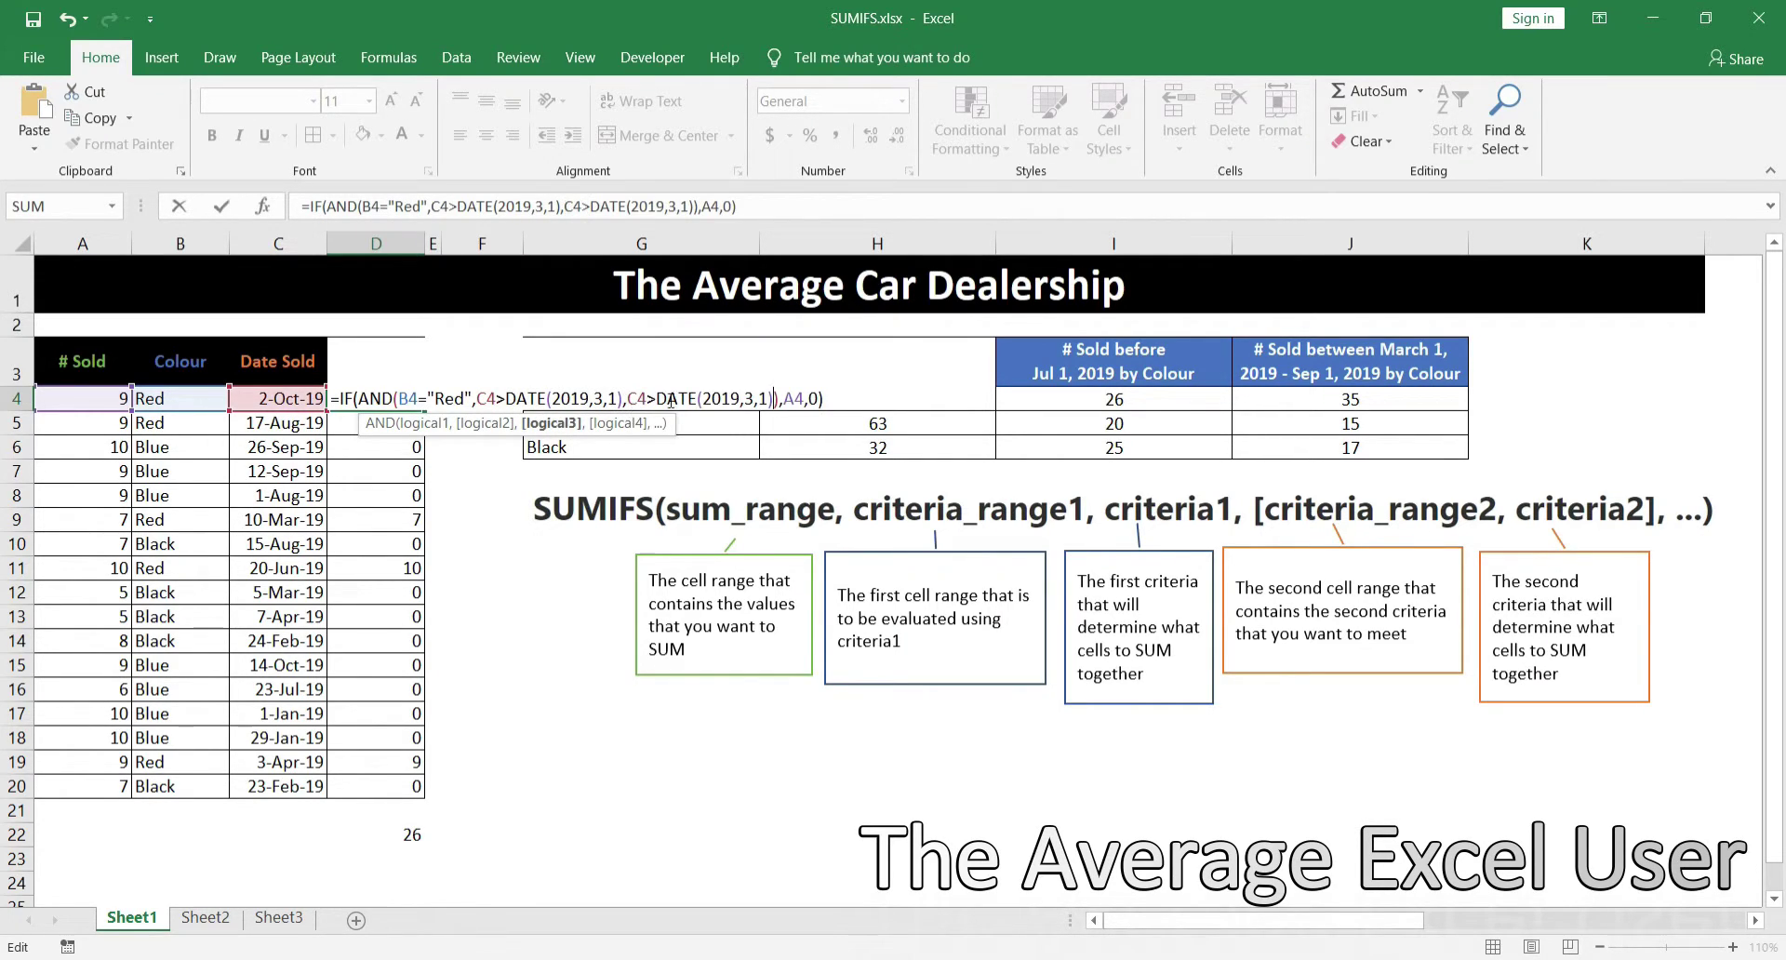
pyautogui.click(656, 400)
pyautogui.press('BackSpace')
pyautogui.write('<')
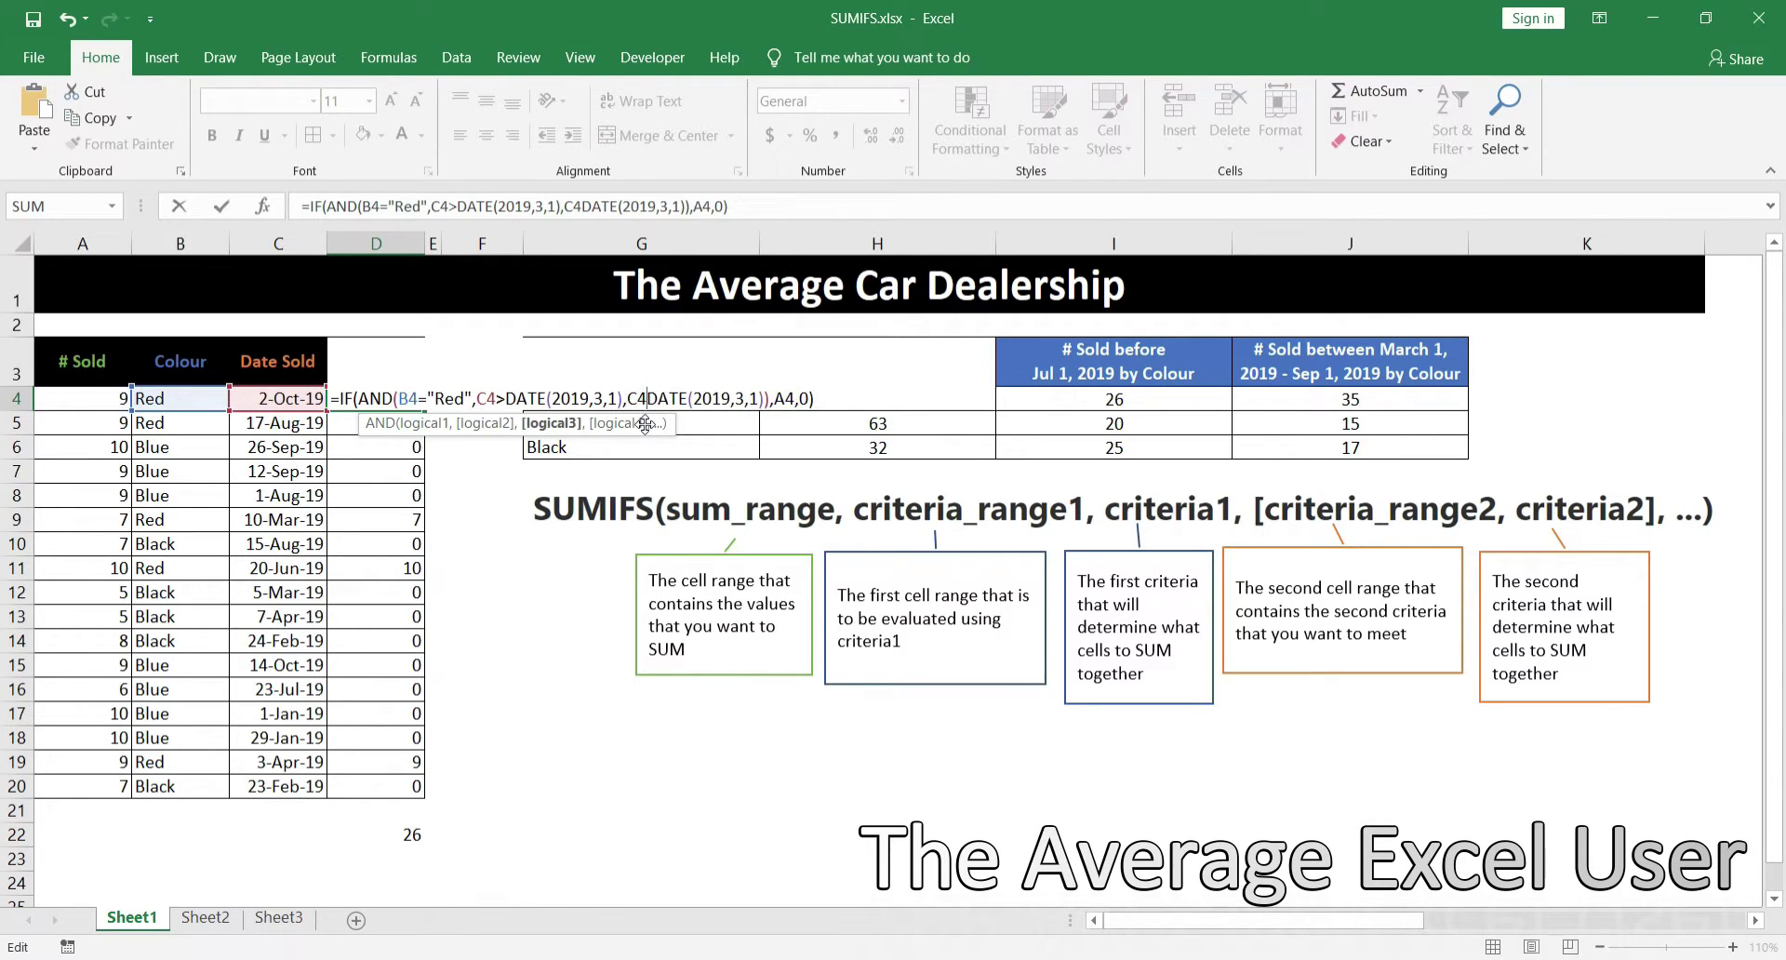
pyautogui.click(750, 407)
pyautogui.press('BackSpace')
pyautogui.write('9')
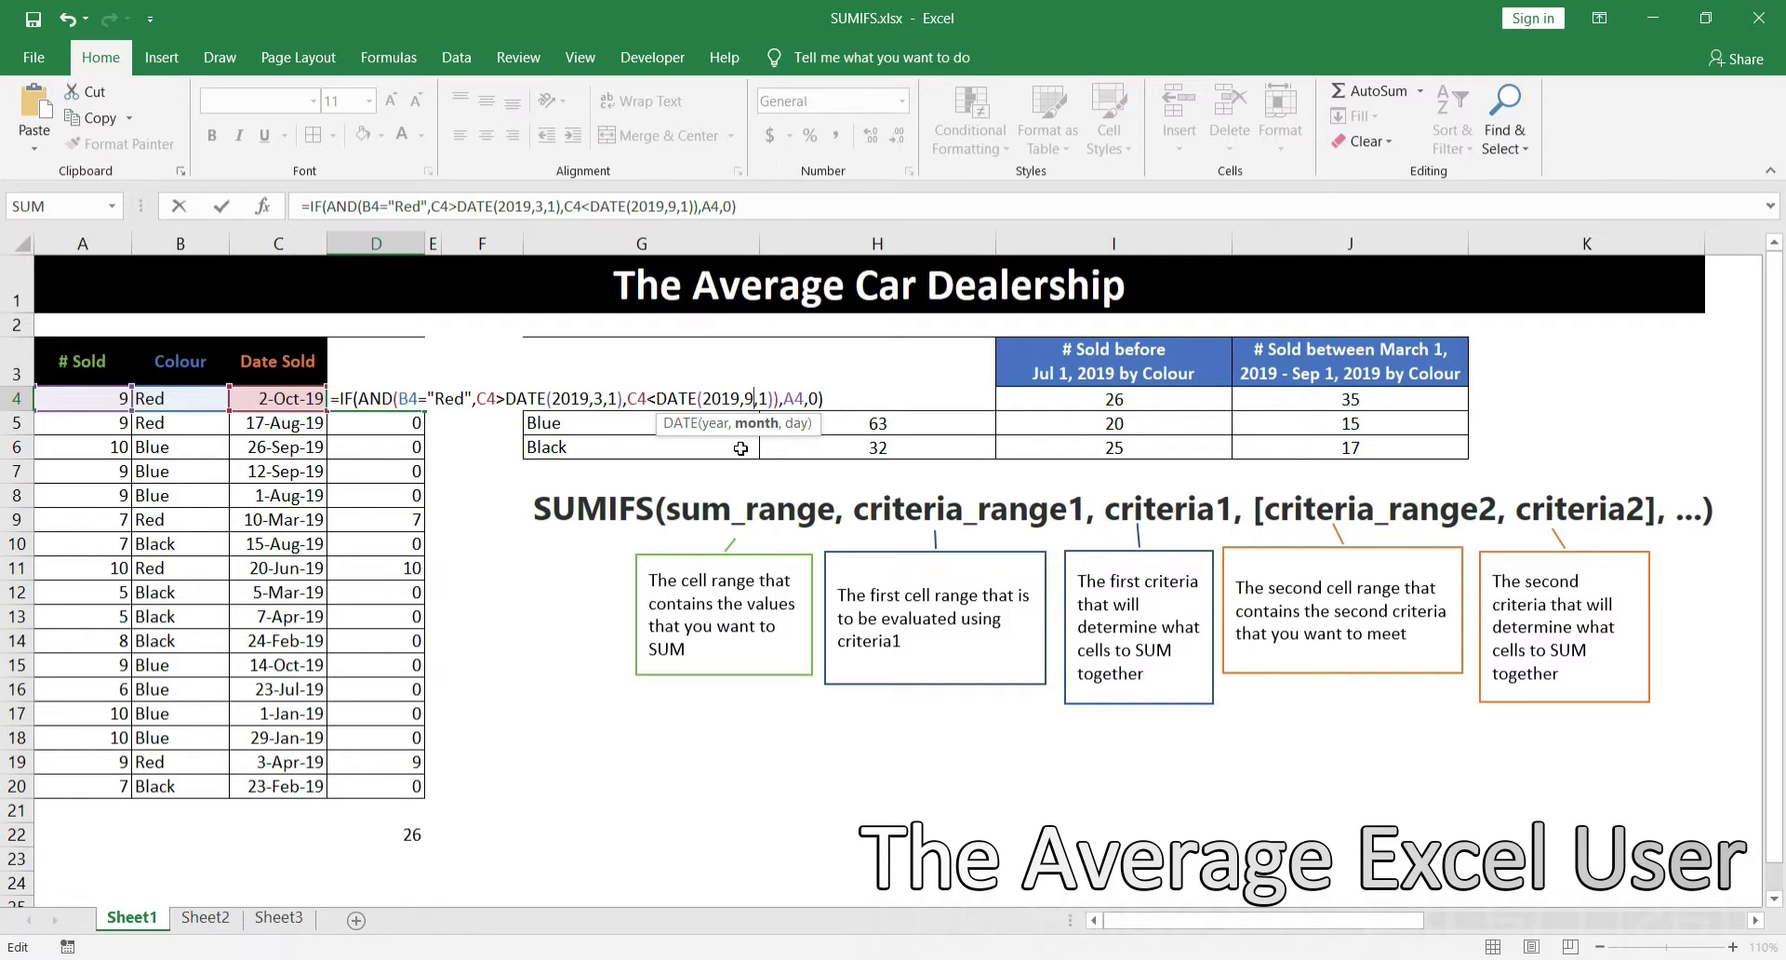
pyautogui.press('Return')
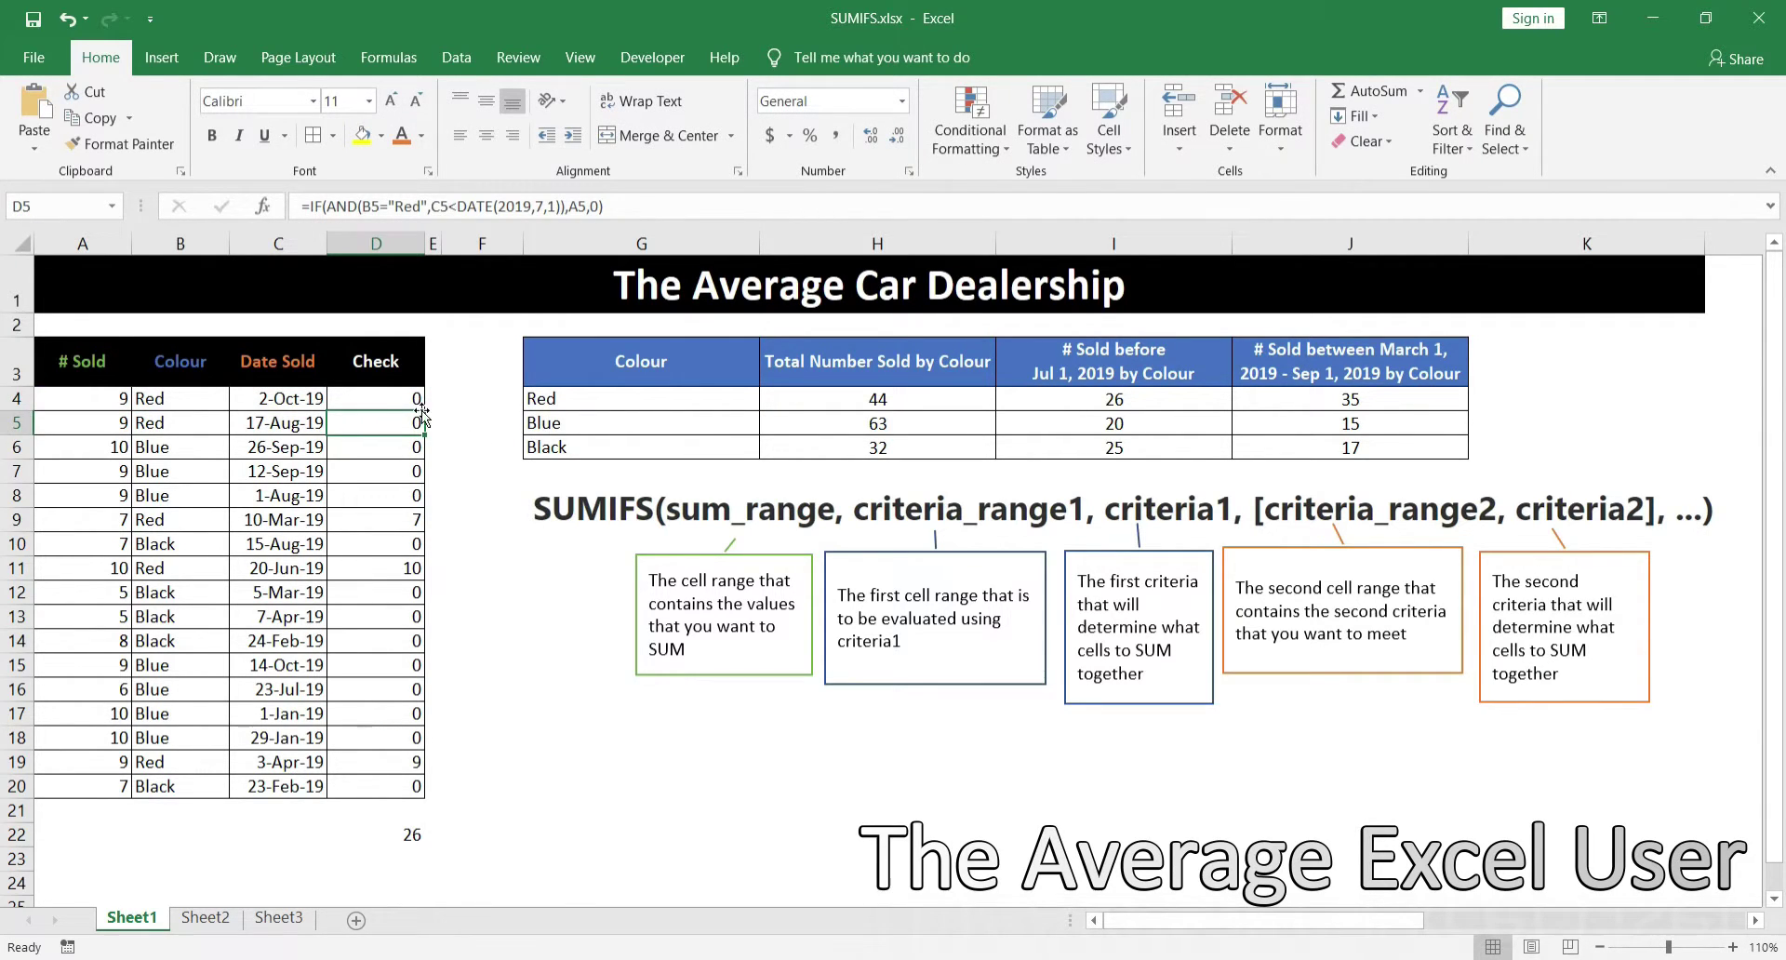
# - Fill the two-date D4 check formula down to D20 and compare the D22 total with the Red result in J4
pyautogui.click(410, 400)
pyautogui.doubleClick(424, 411)
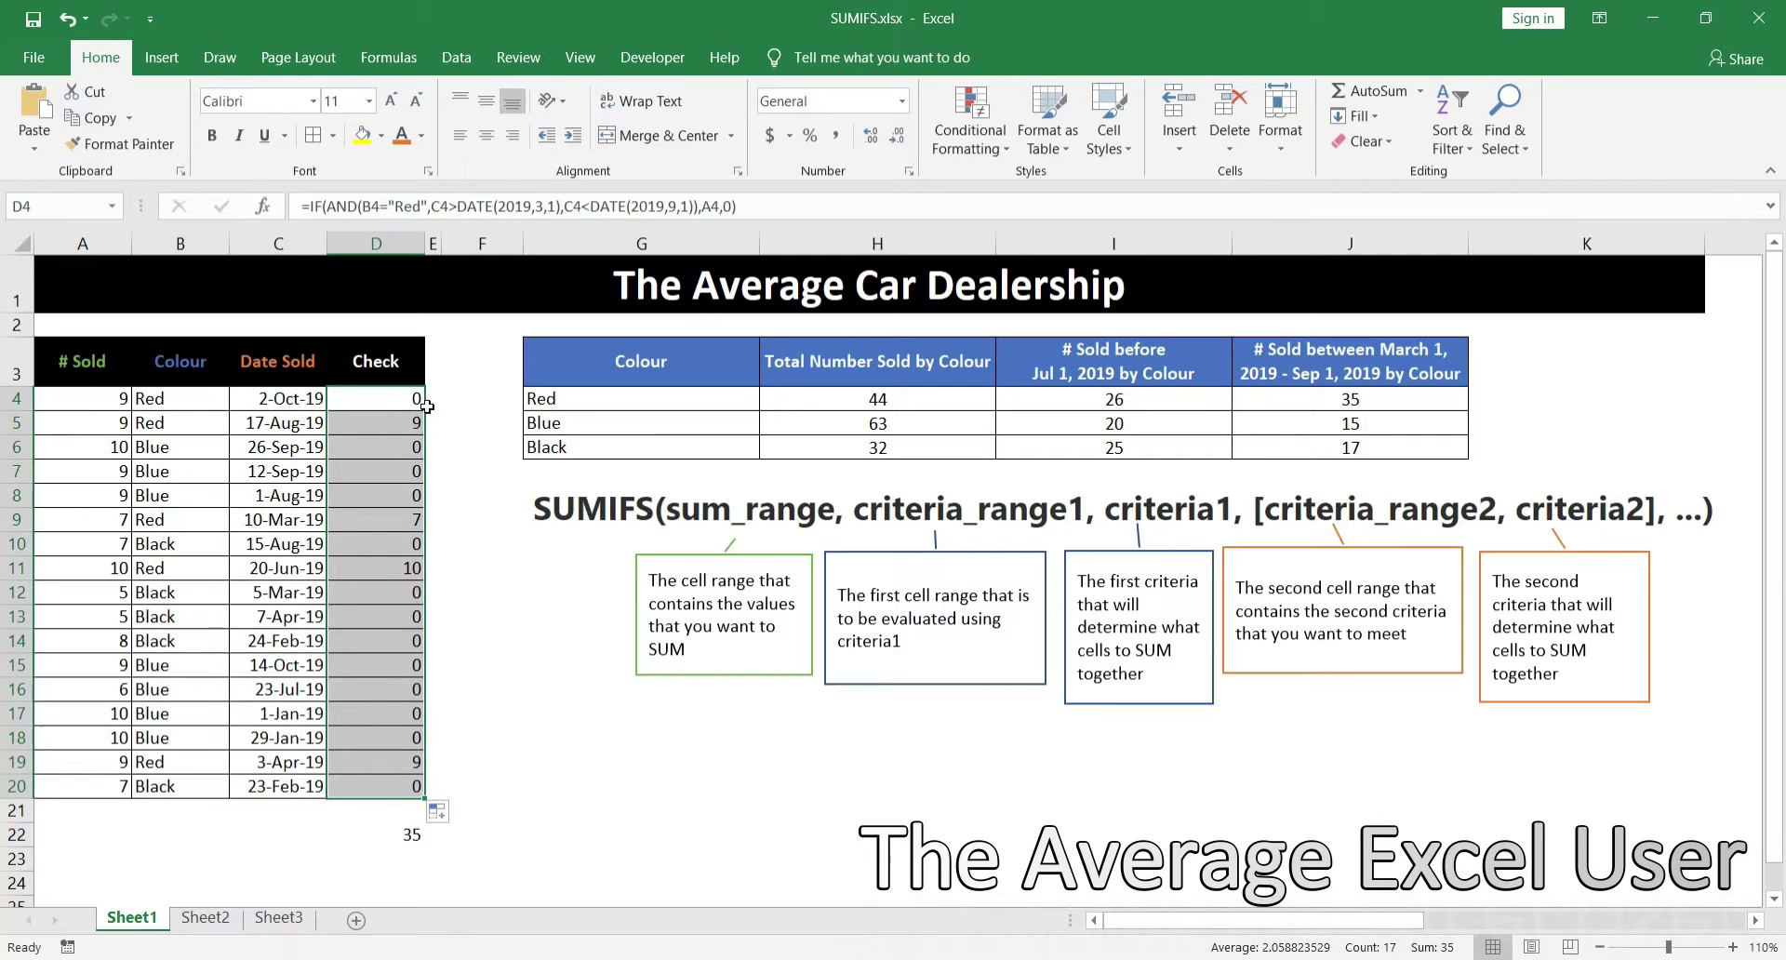
pyautogui.click(396, 856)
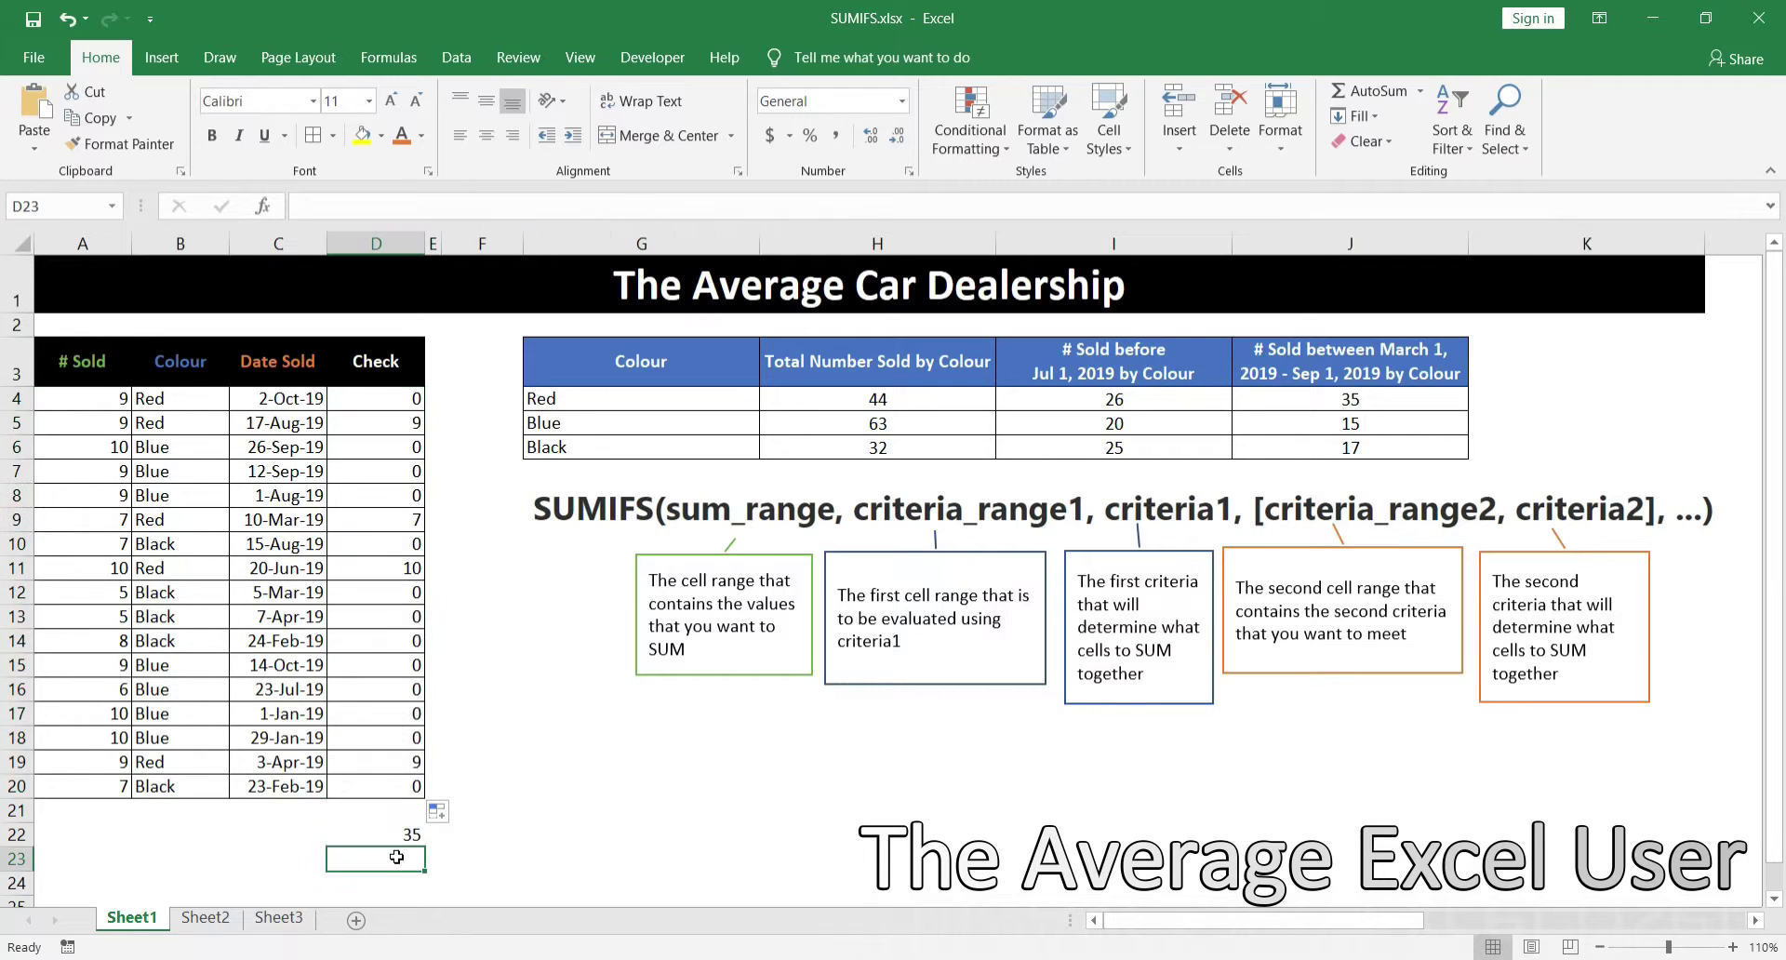
pyautogui.click(356, 833)
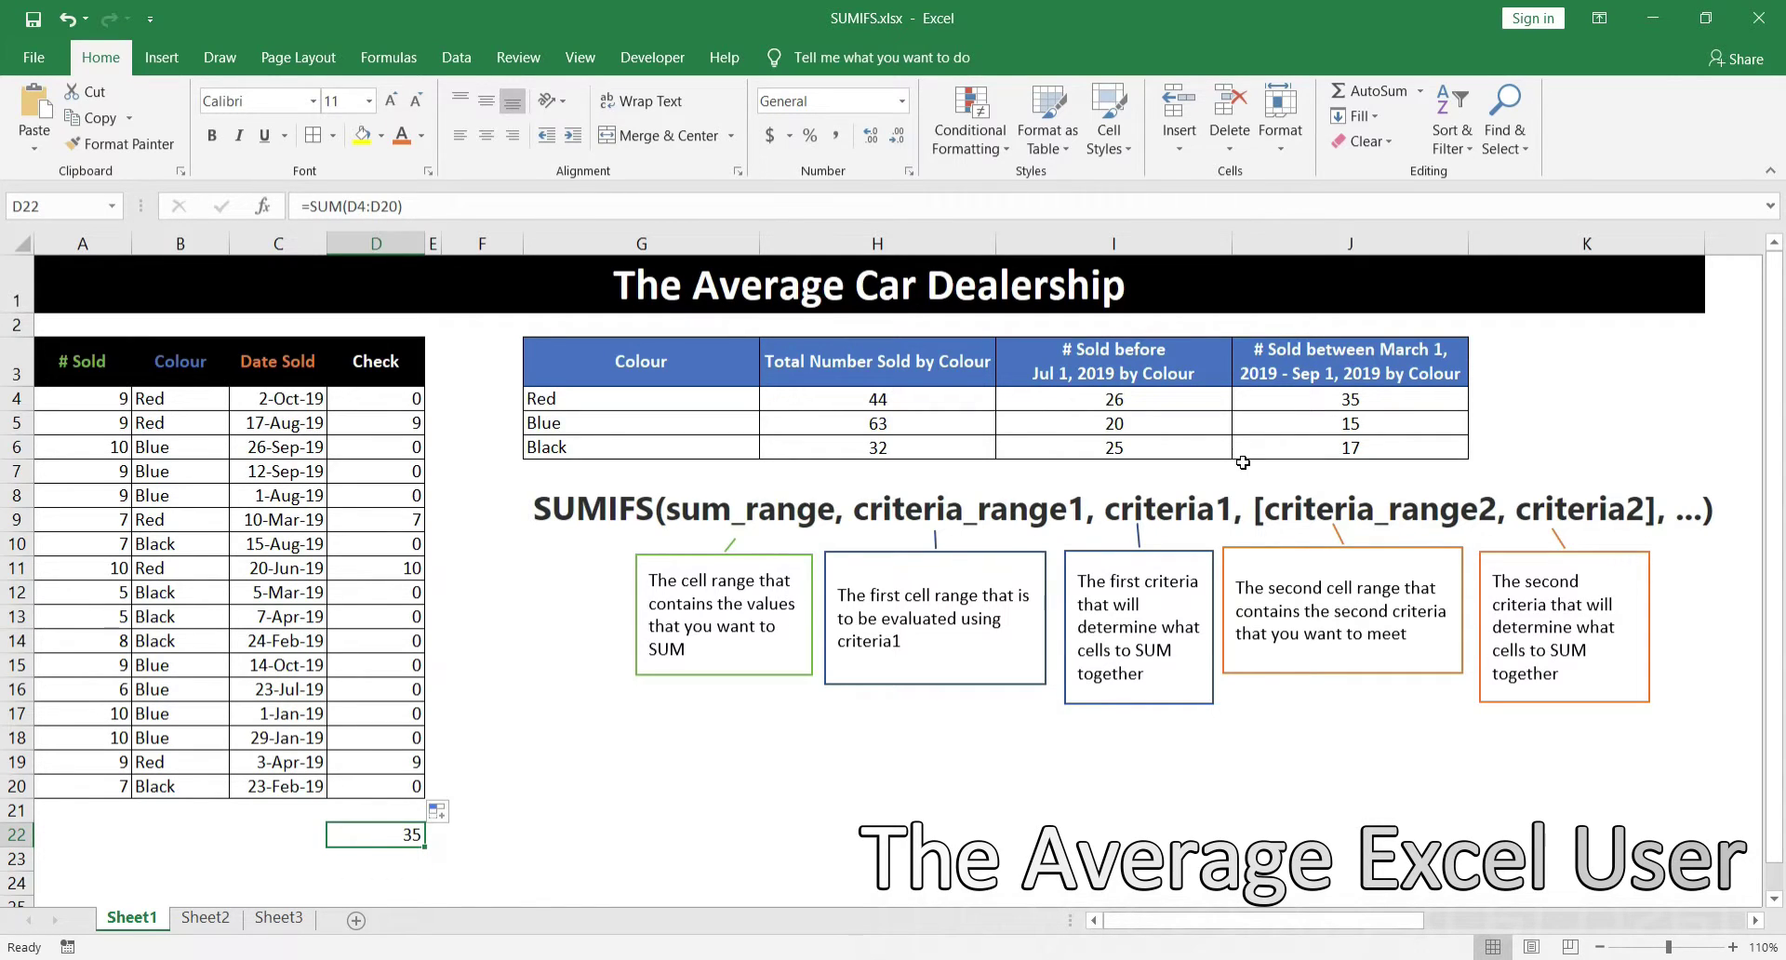
pyautogui.click(1418, 398)
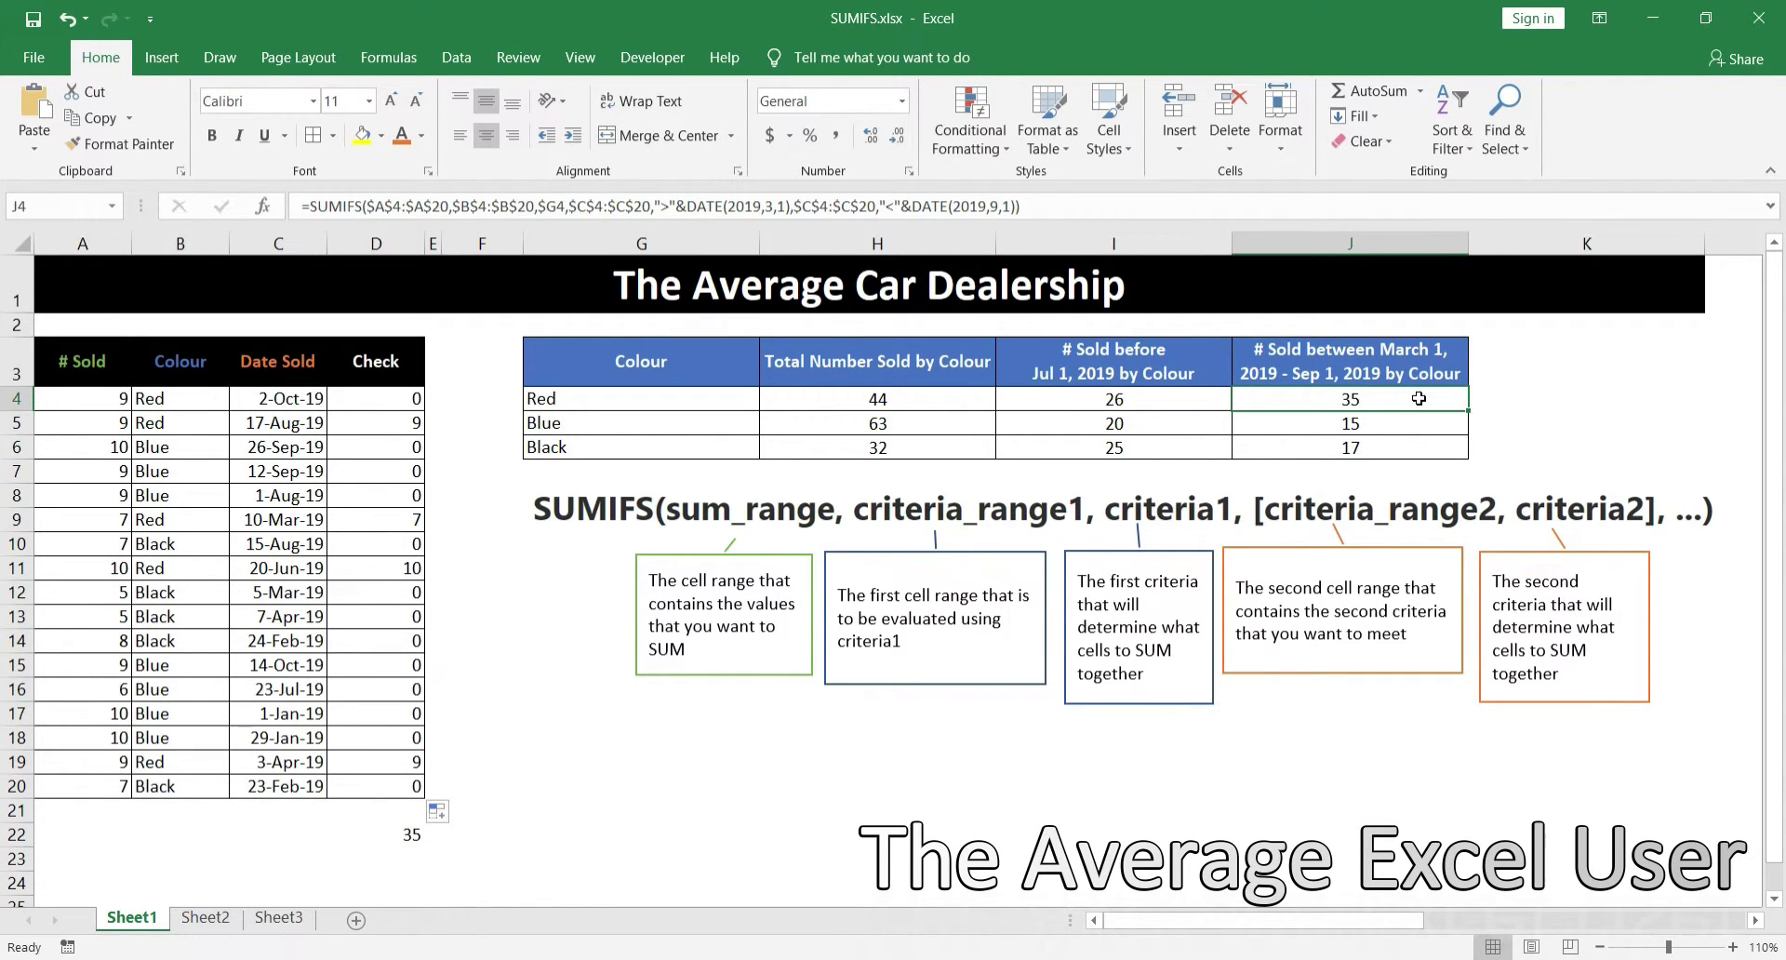